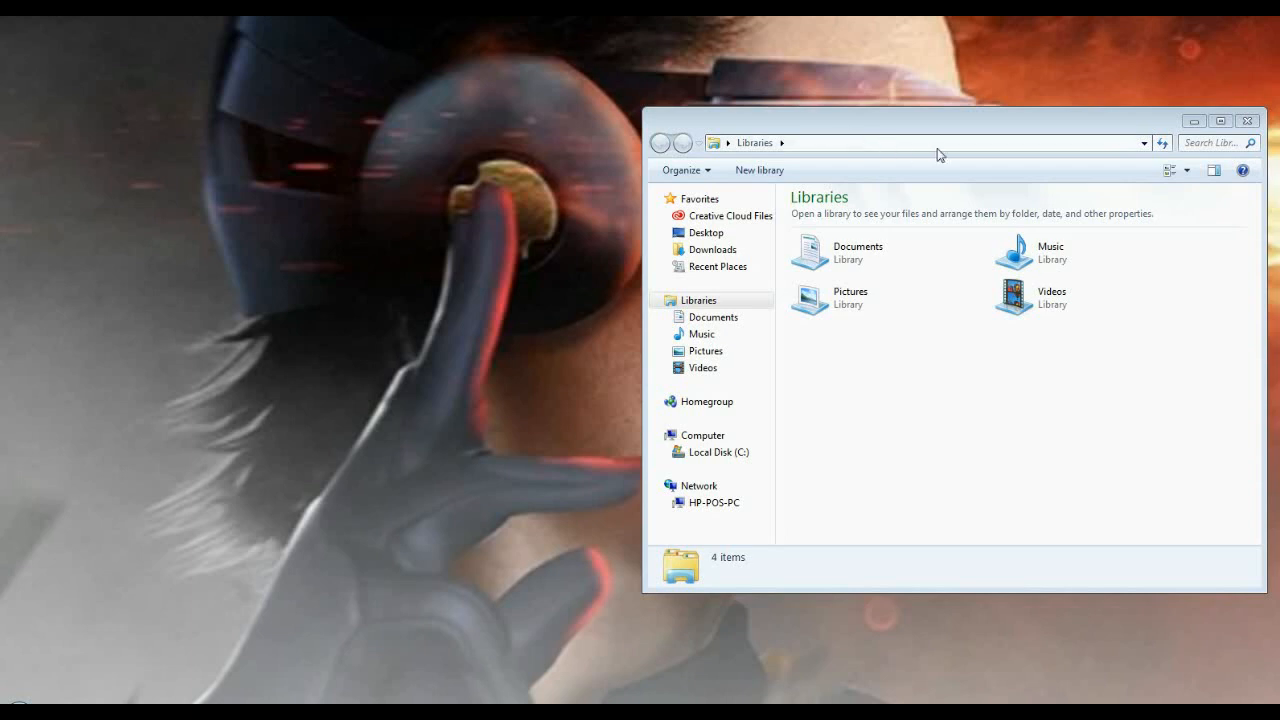
left_click(1194, 125)
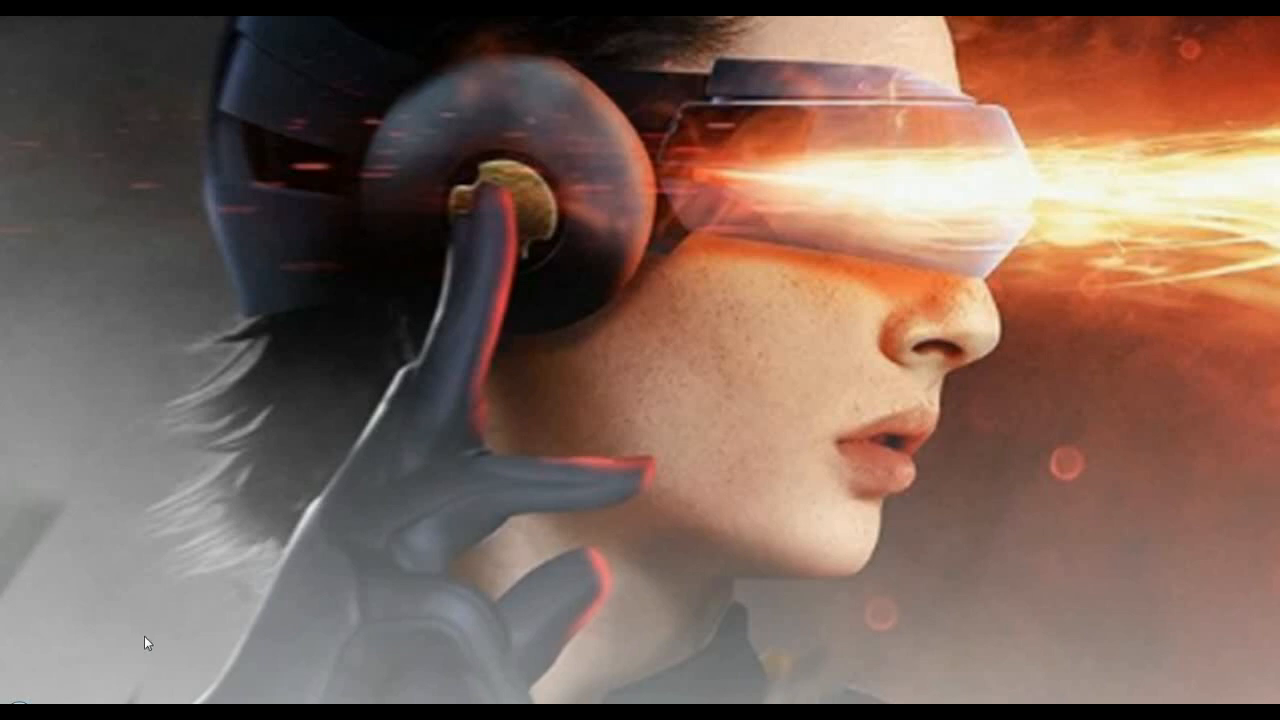
left_click(114, 714)
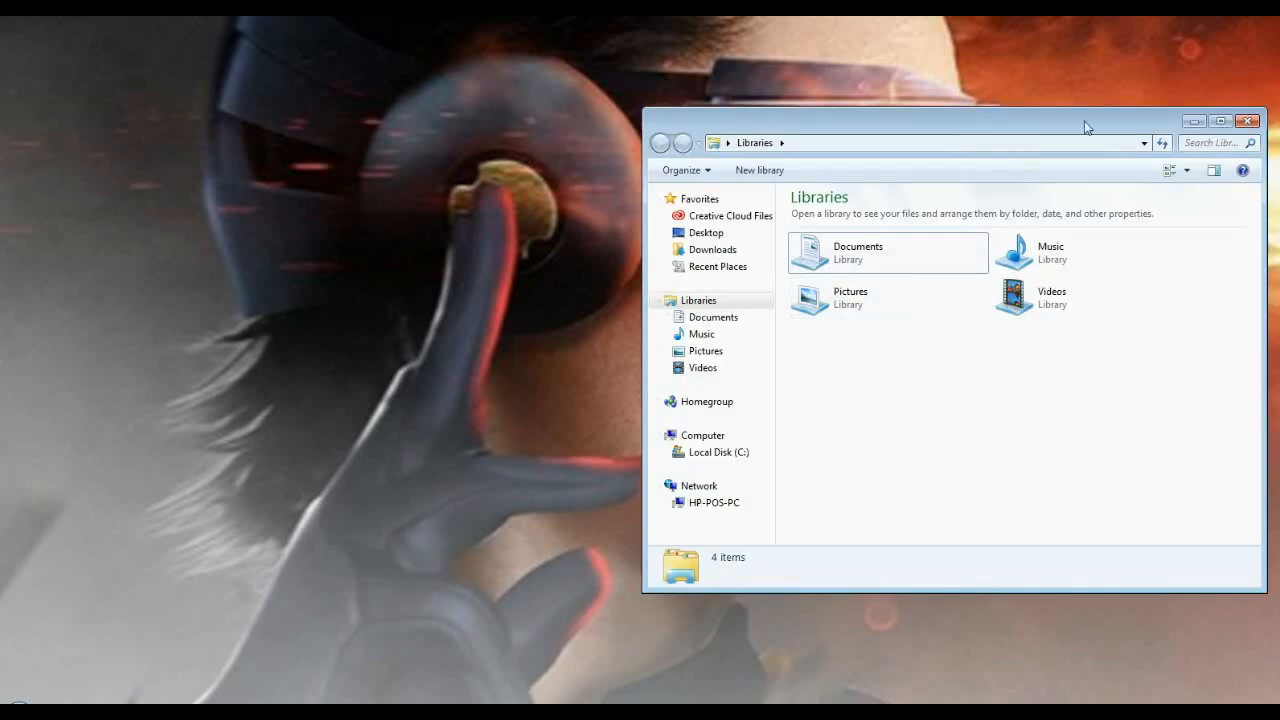
Browse the Videos library to BaddHippie_YouTube > LetsPlay > L4D2_Bill and select the video ending in _03
left_click_drag(1103, 122, 1107, 92)
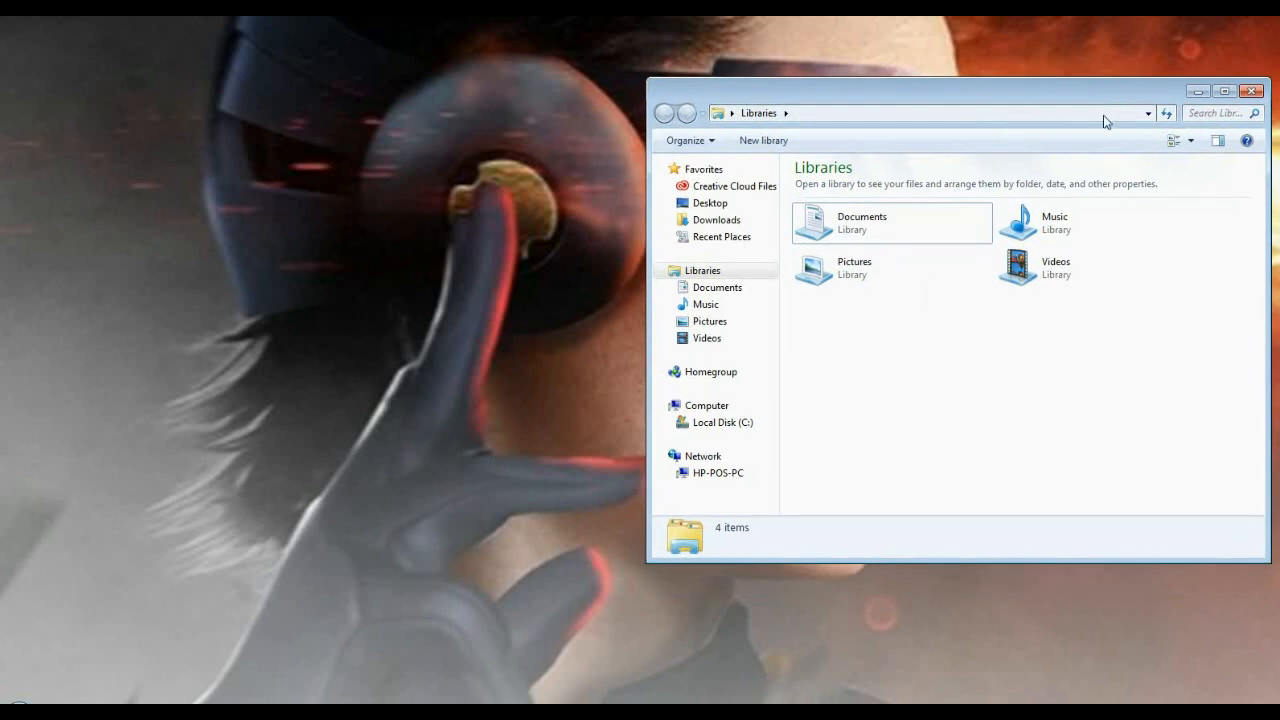
double_click(1038, 281)
double_click(831, 266)
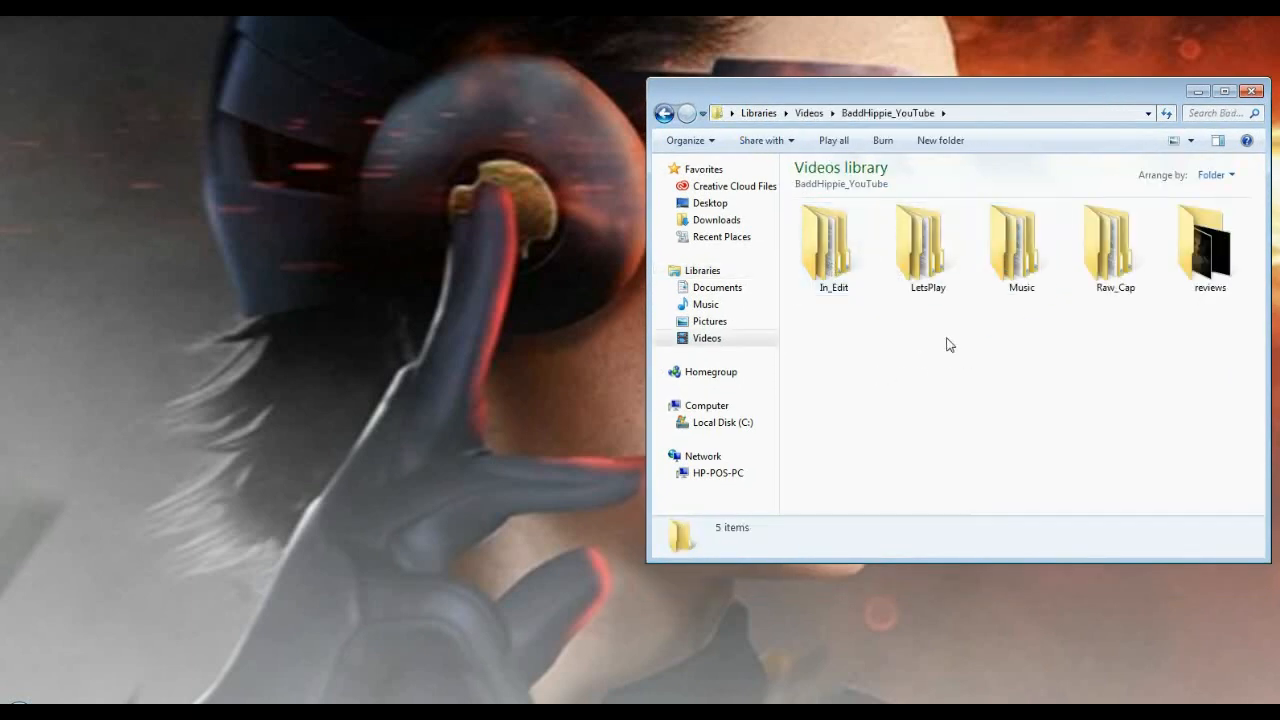
double_click(918, 278)
double_click(1017, 440)
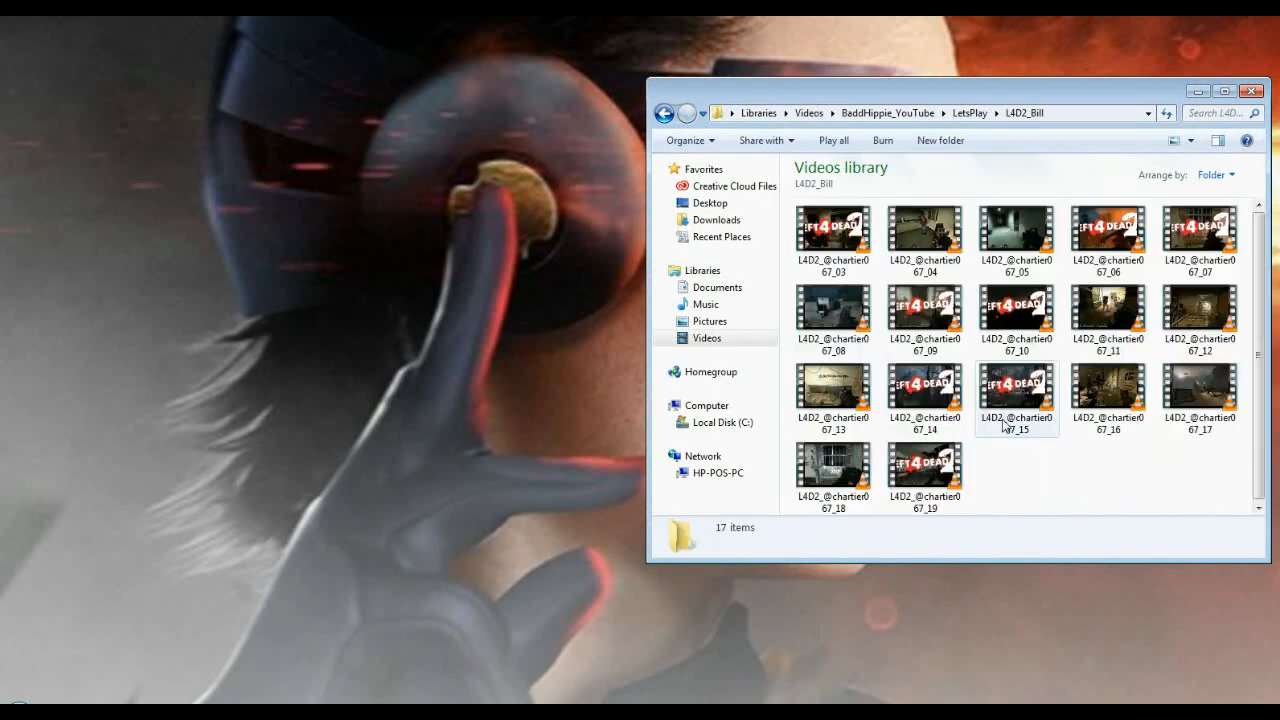
left_click(838, 238)
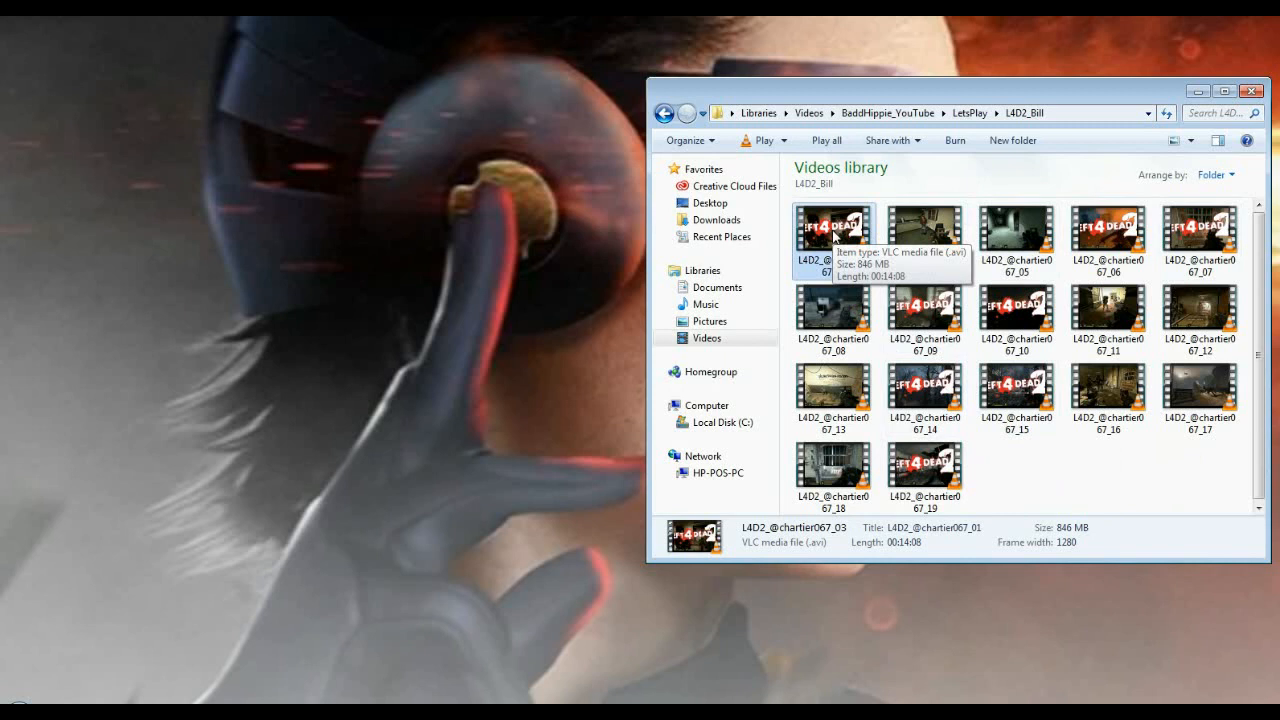
left_click(710, 321)
scroll(1000, 385, "down", 10)
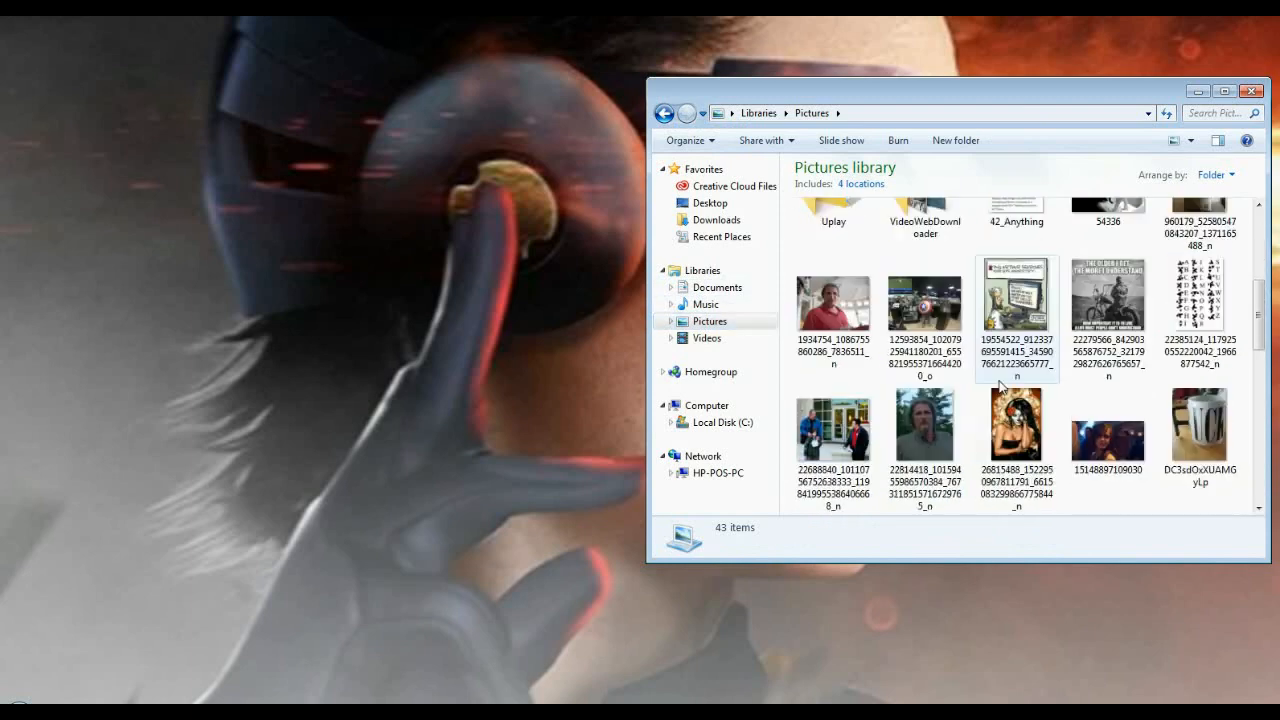
scroll(993, 385, "up", 3)
left_click(1010, 338)
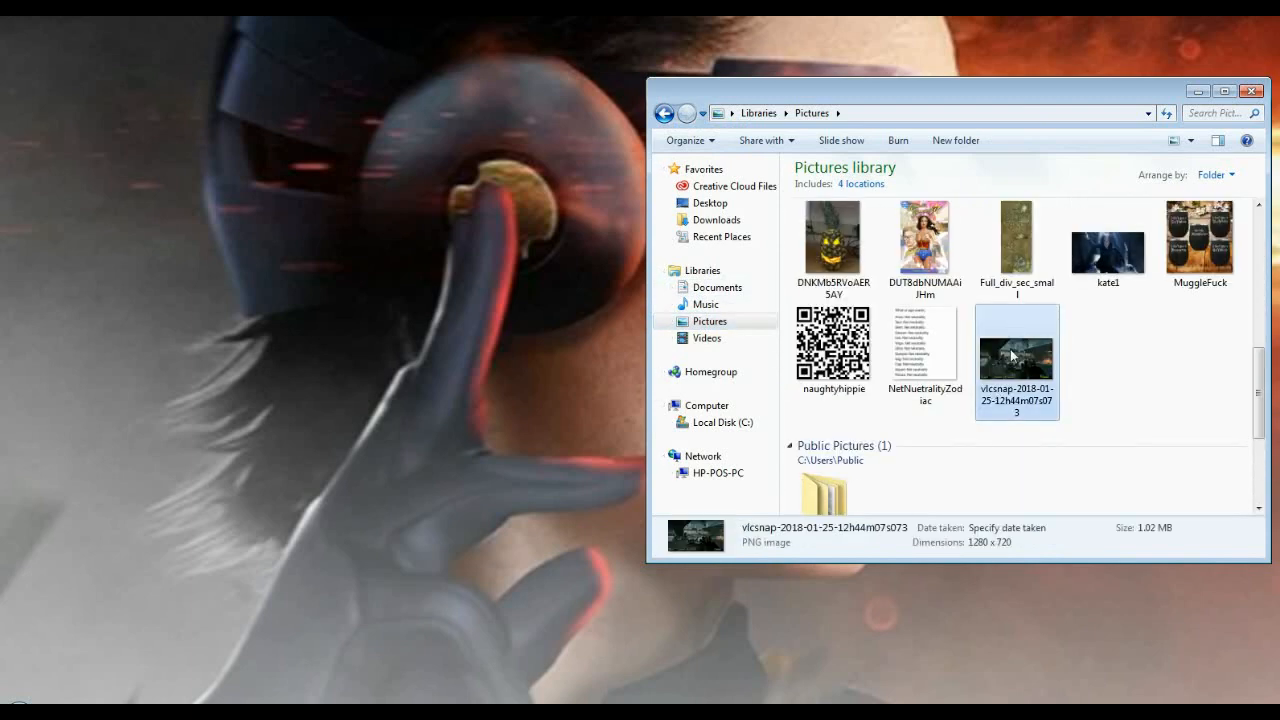
right_click(1012, 336)
left_click(1054, 290)
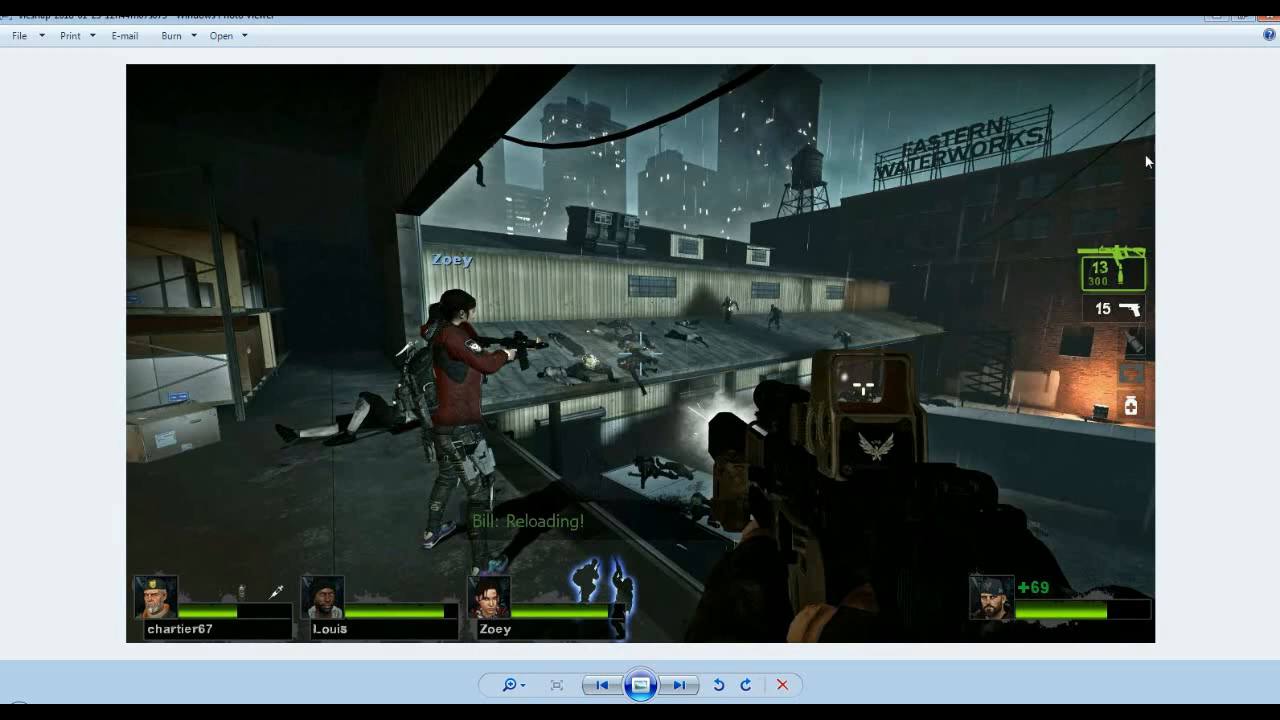
left_click(1267, 18)
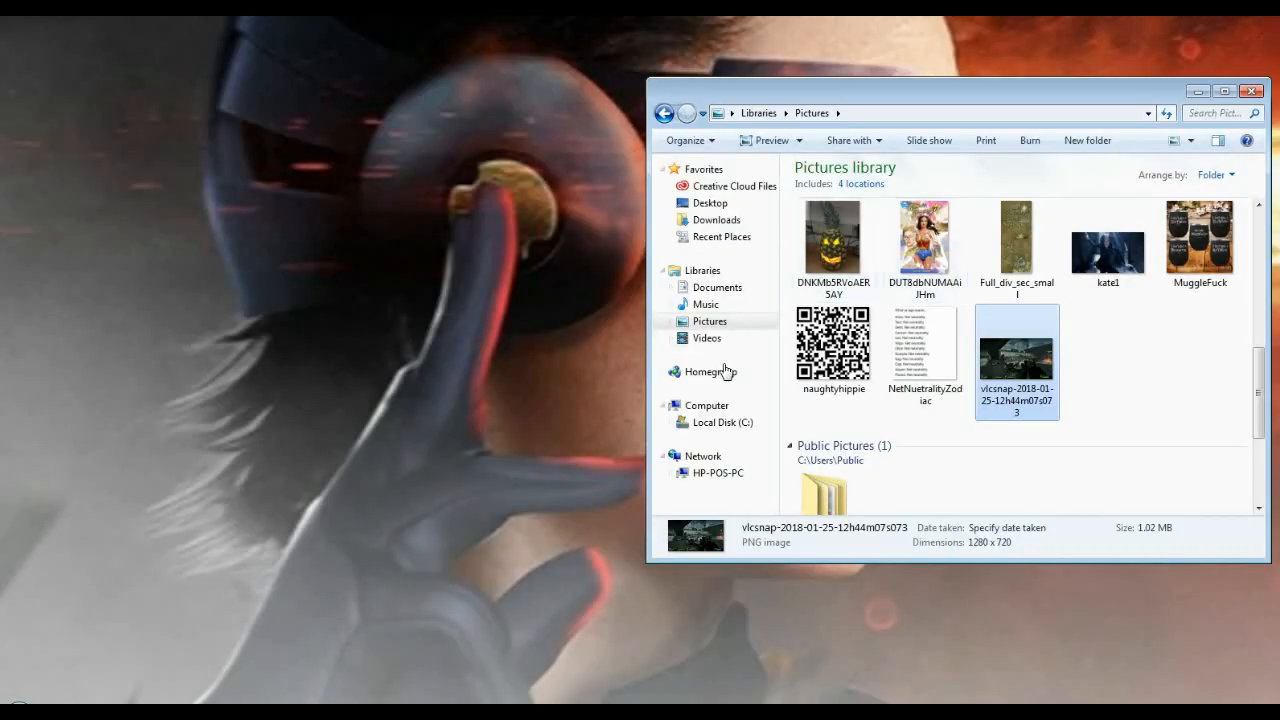
Return to the Videos folder BaddHippie_YouTube > LetsPlay > L4D2_Bill and play the video ending in _03 in VLC
left_click(706, 338)
double_click(848, 262)
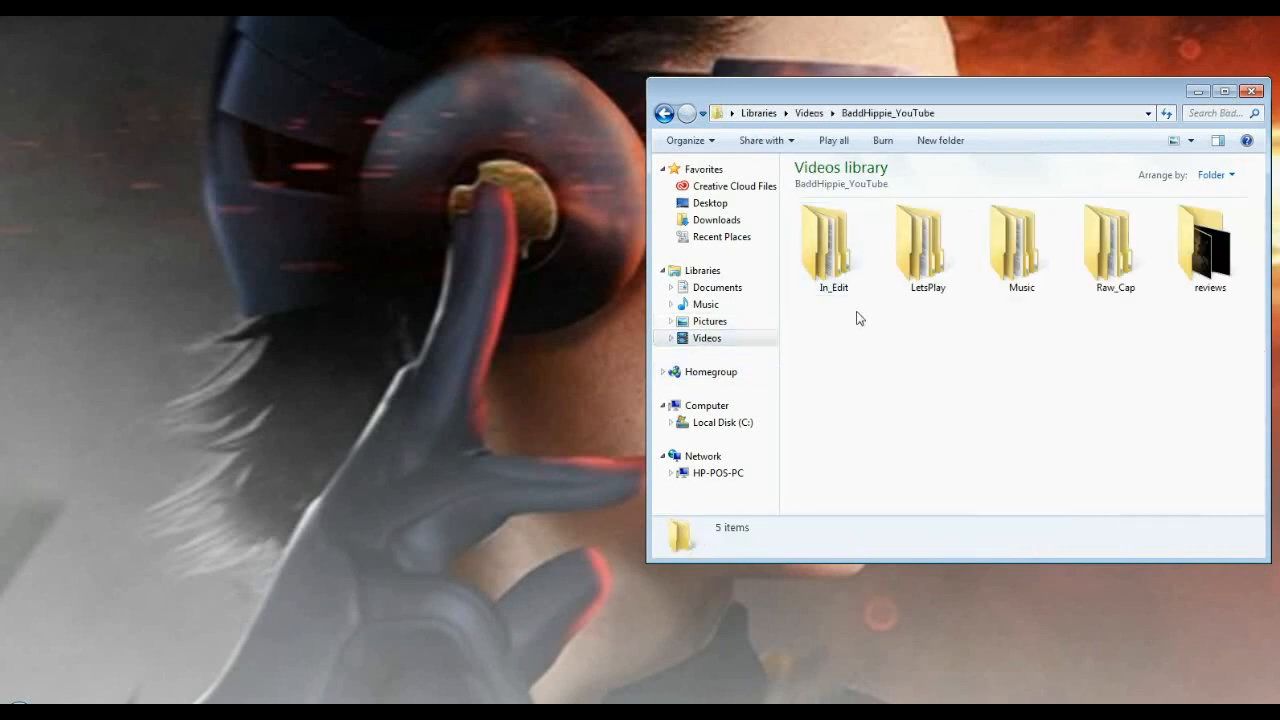
double_click(925, 250)
double_click(1037, 441)
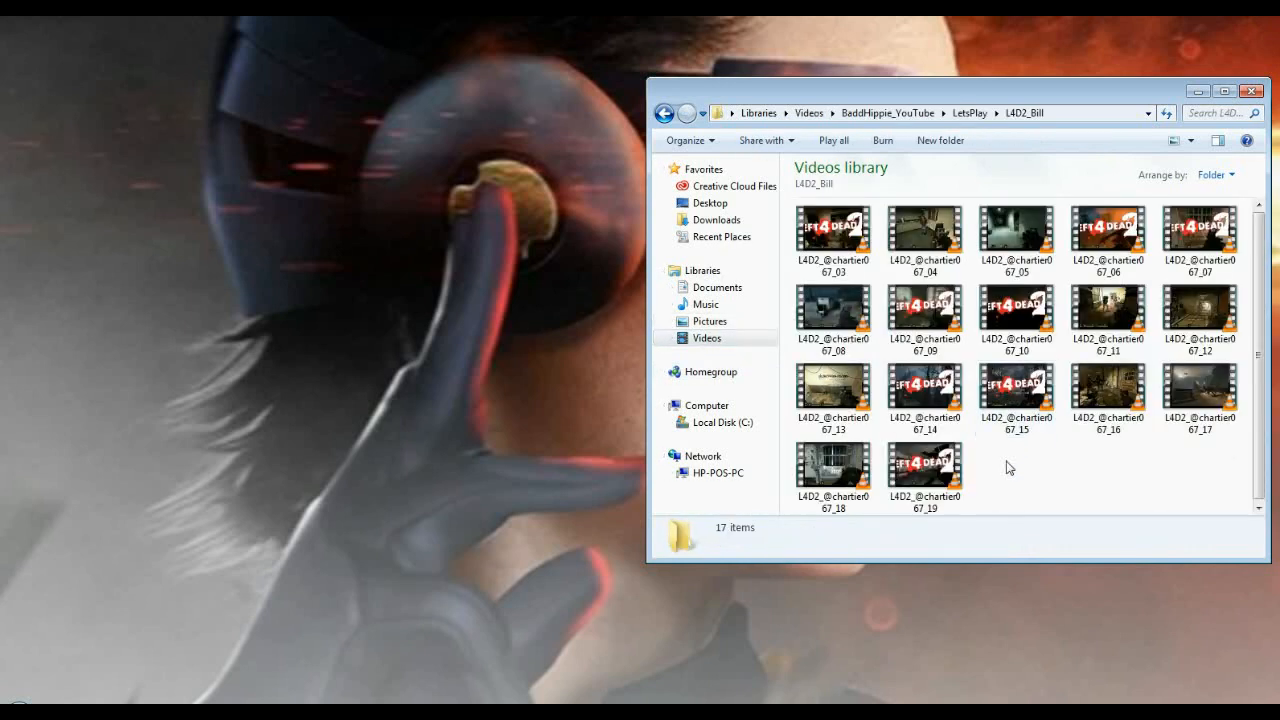
left_click(833, 230)
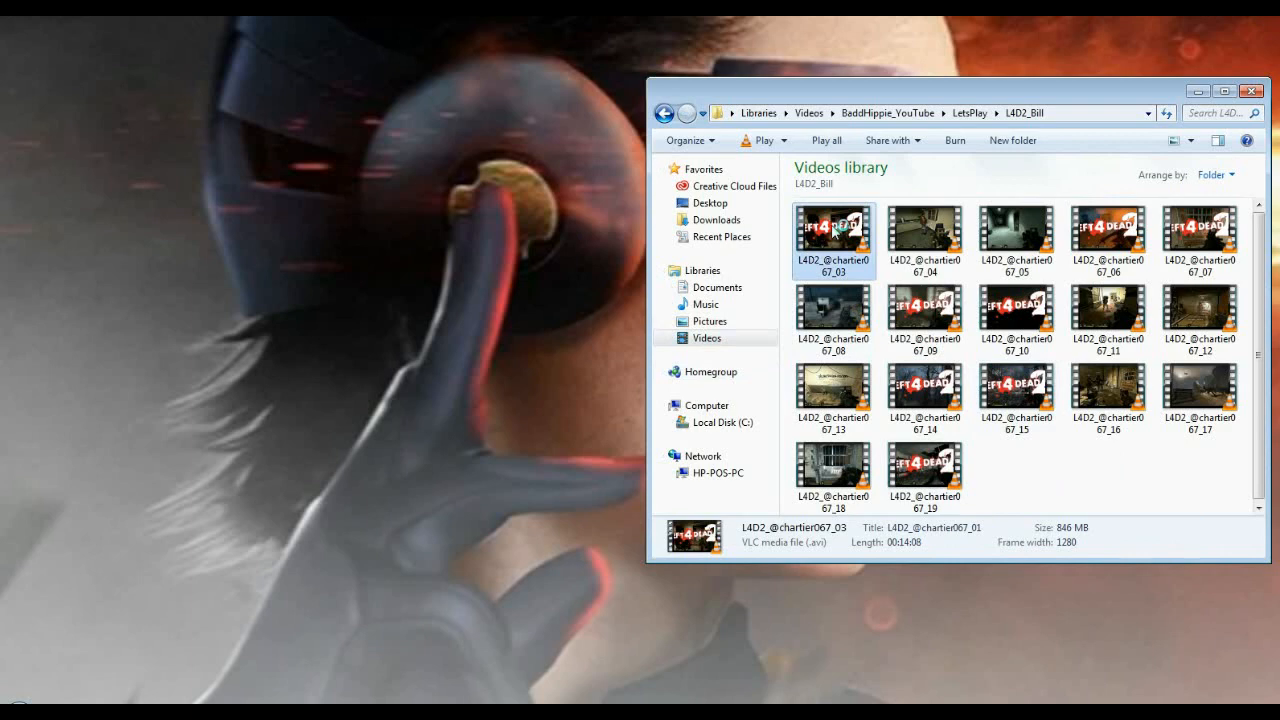
double_click(833, 230)
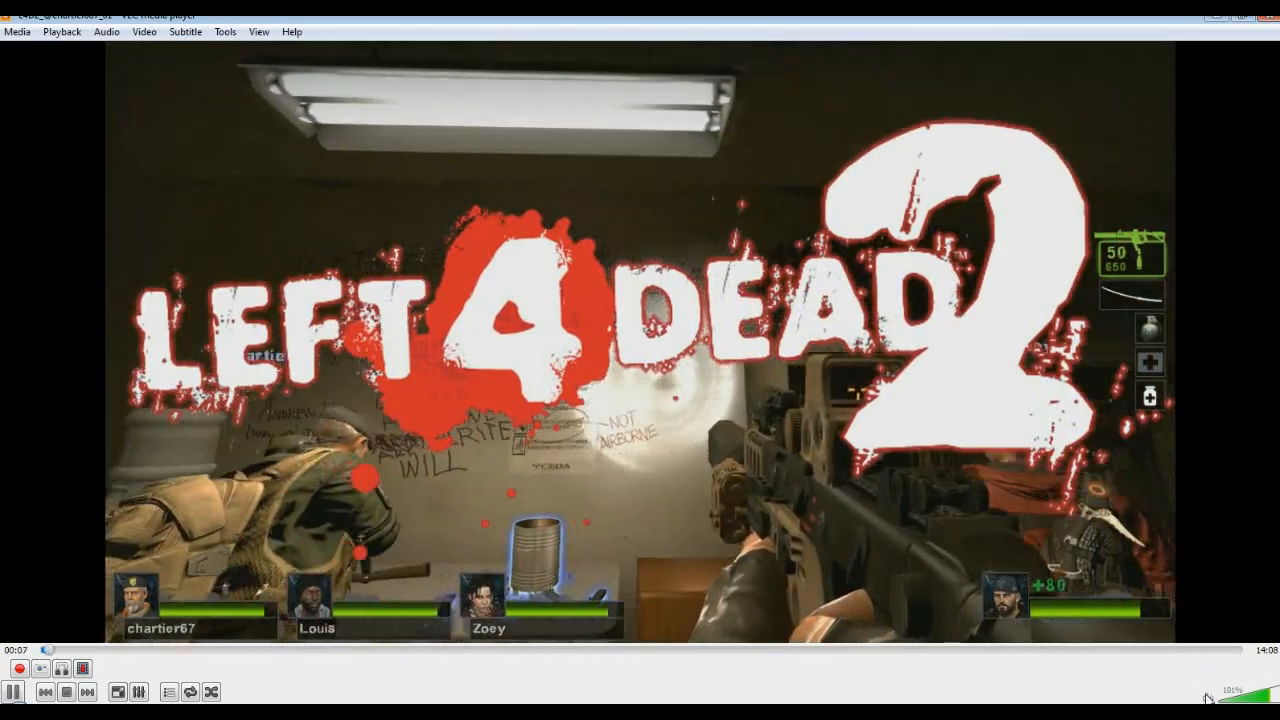
Mute the playing video, take a snapshot of a gameplay frame, and close VLC
left_click(1208, 698)
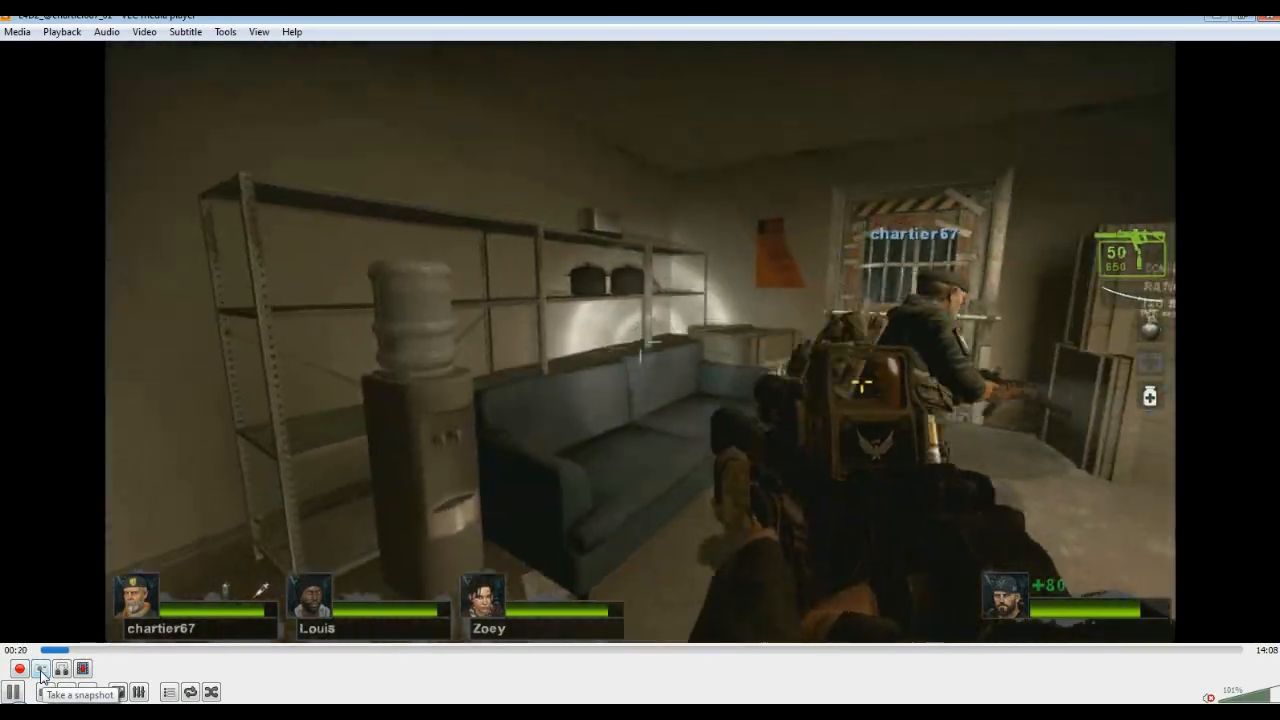
left_click(41, 676)
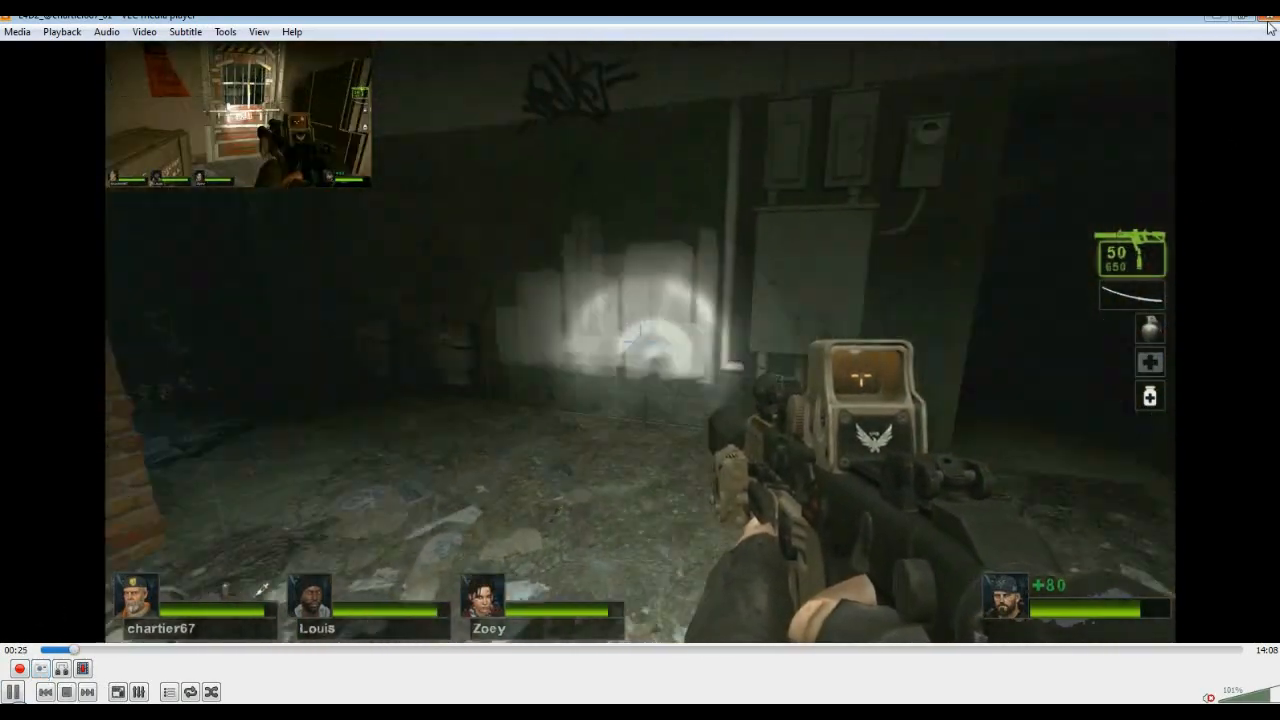
left_click(1267, 23)
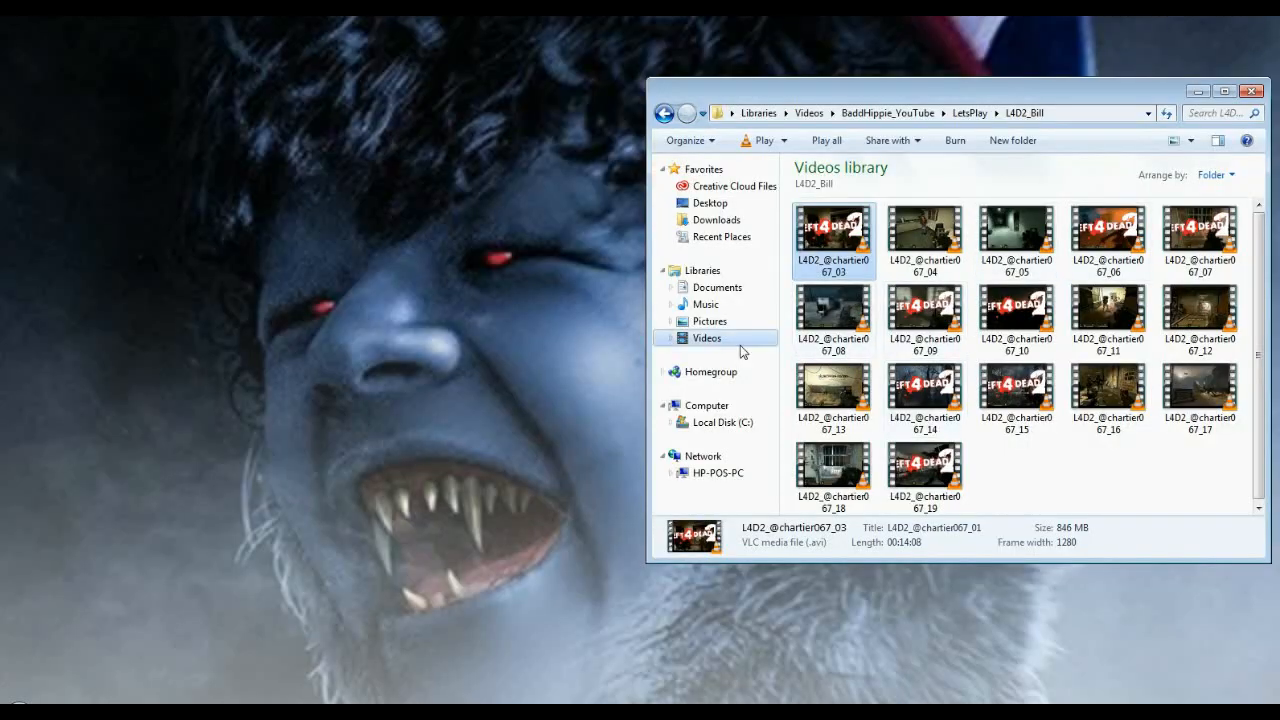
left_click(709, 321)
scroll(1256, 325, "down", 1)
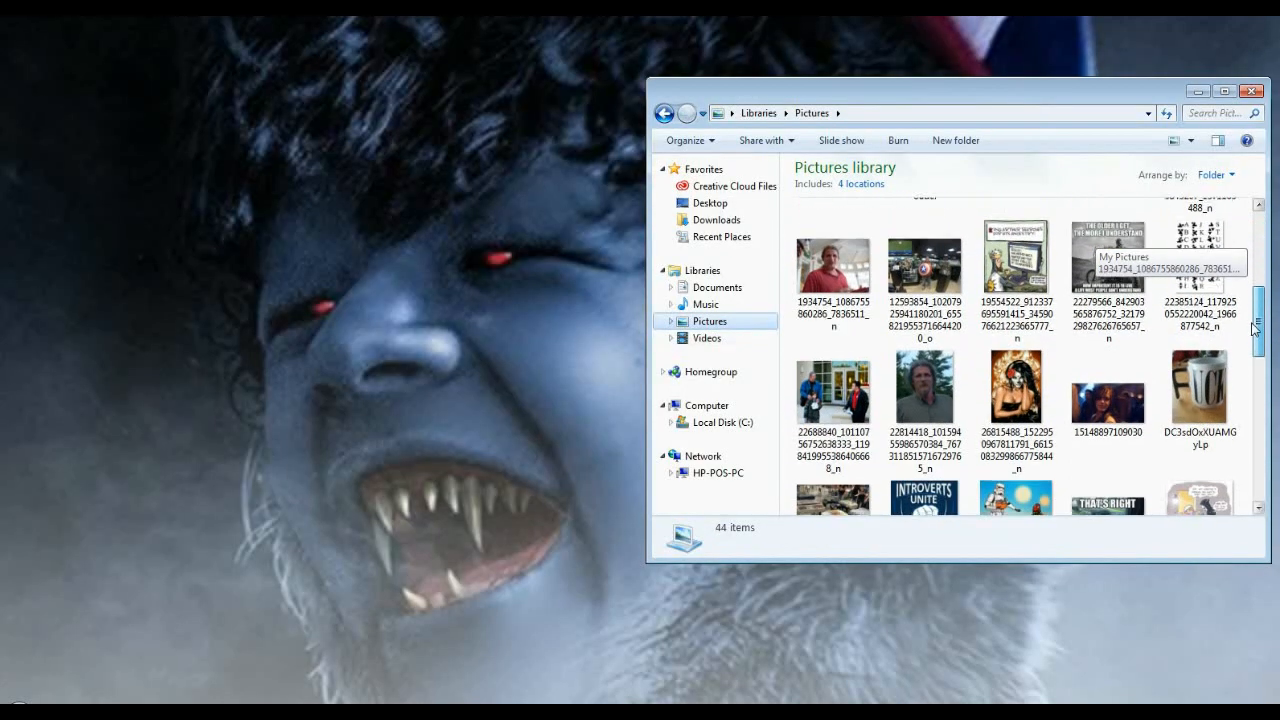
scroll(1256, 328, "down", 5)
left_click(1108, 368)
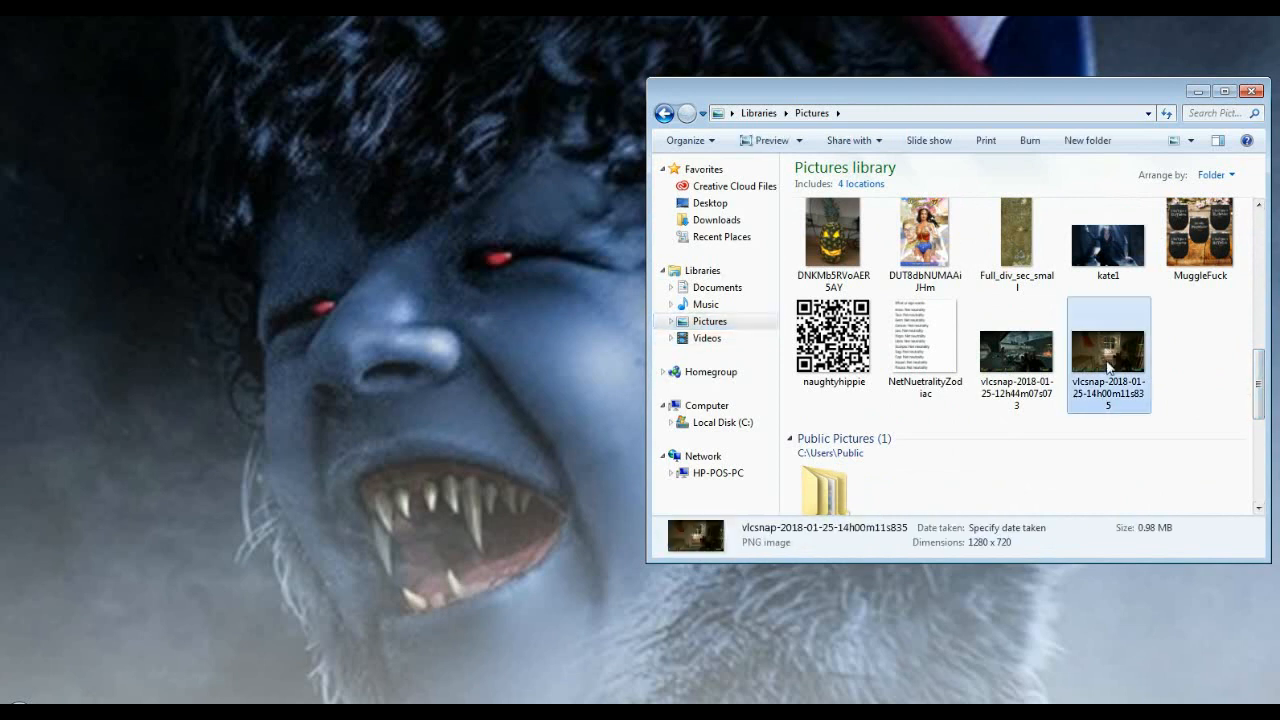
right_click(1108, 368)
left_click(1107, 288)
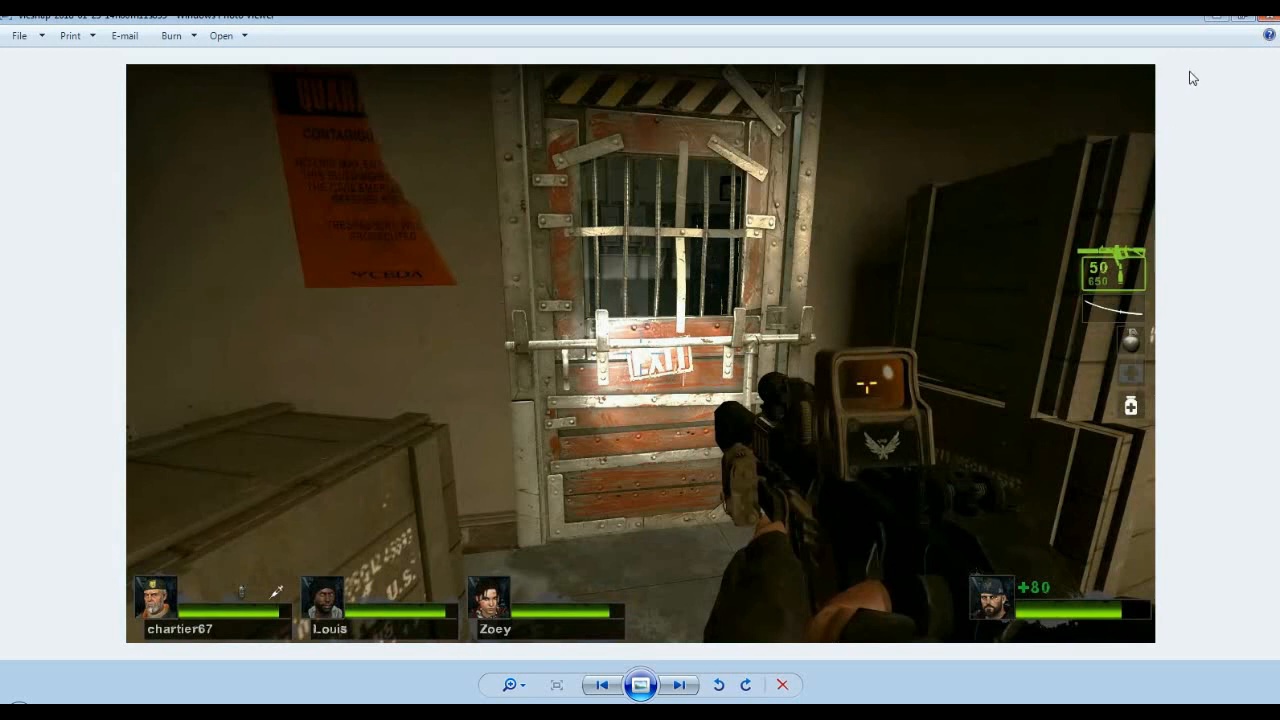
left_click(1270, 22)
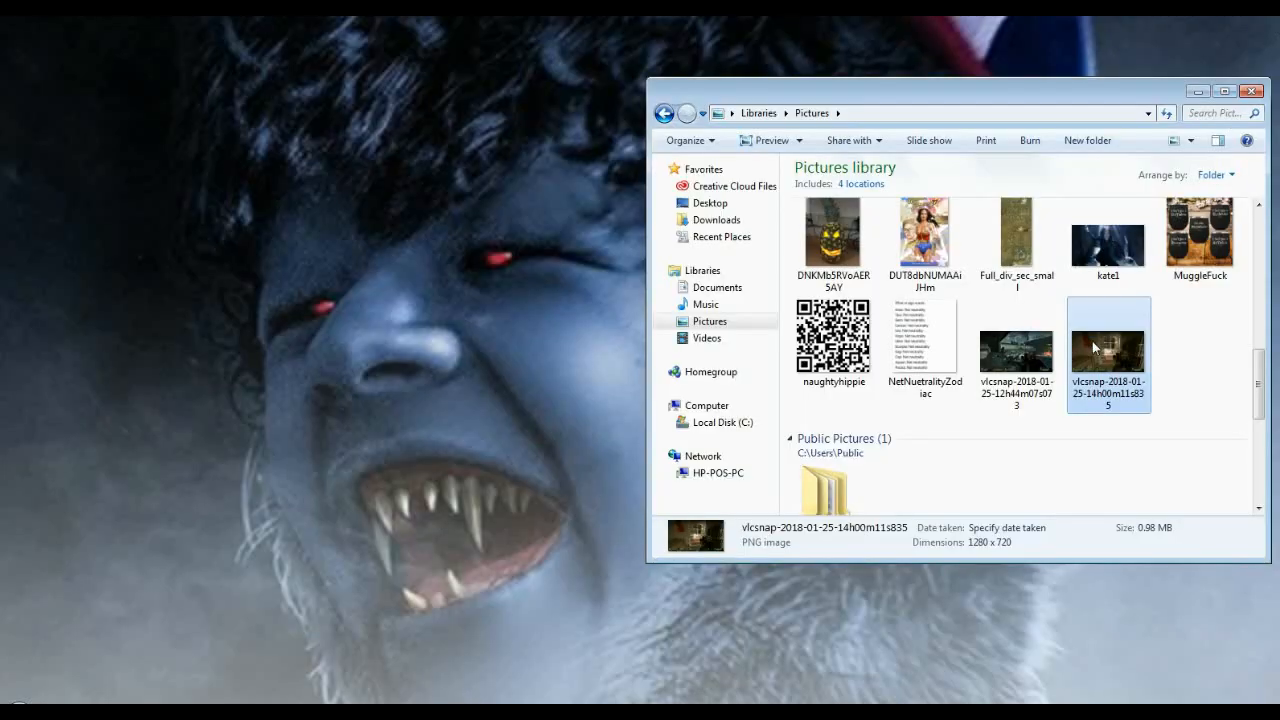
left_click(1017, 352)
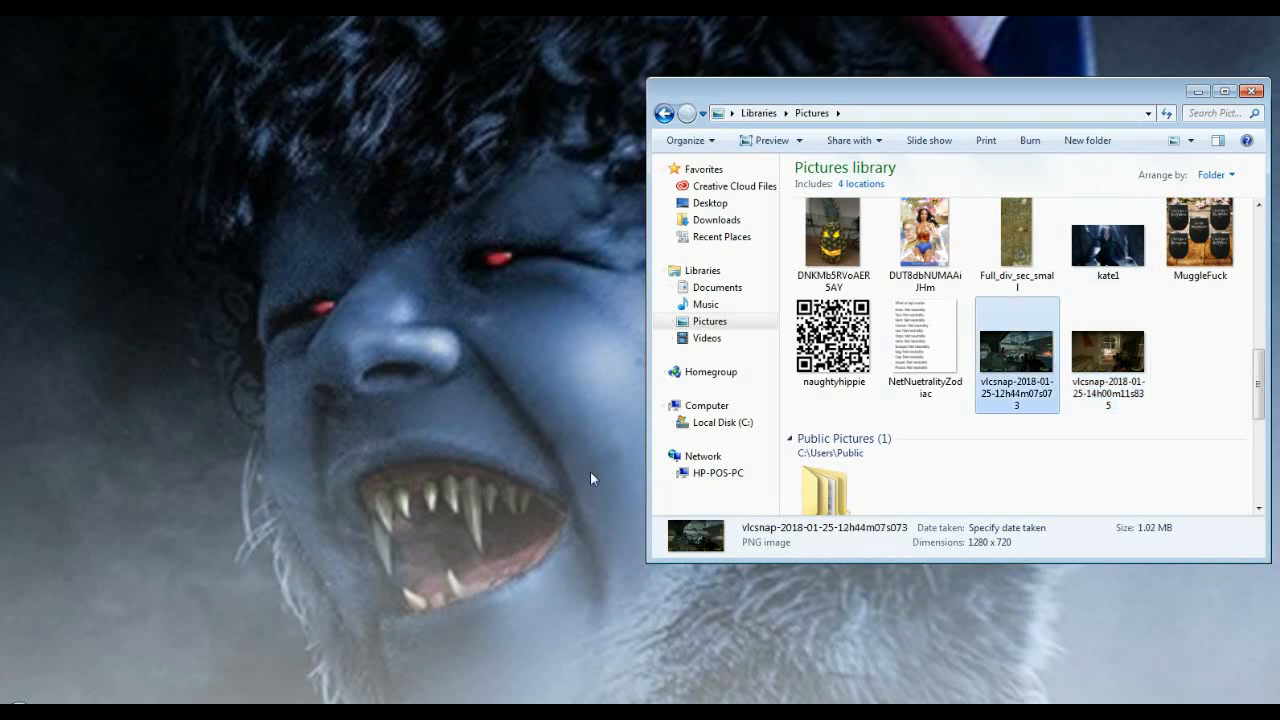
left_click(1198, 92)
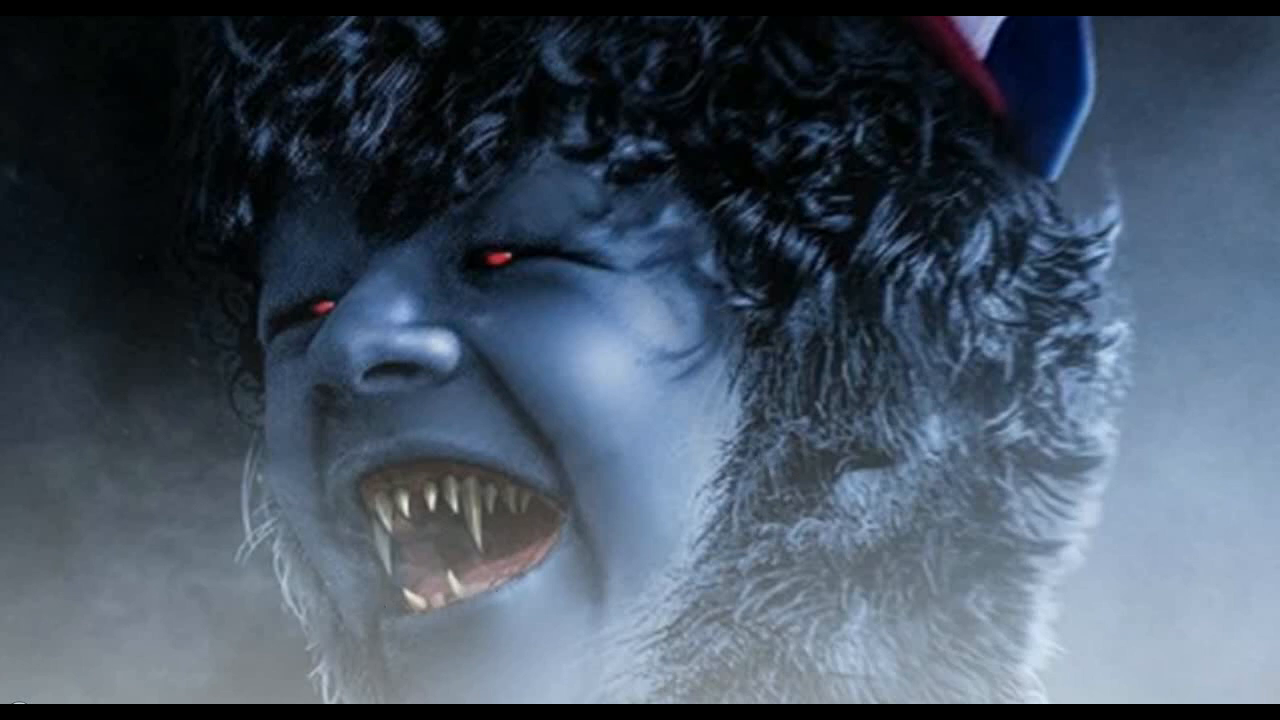
mouse_move(62, 714)
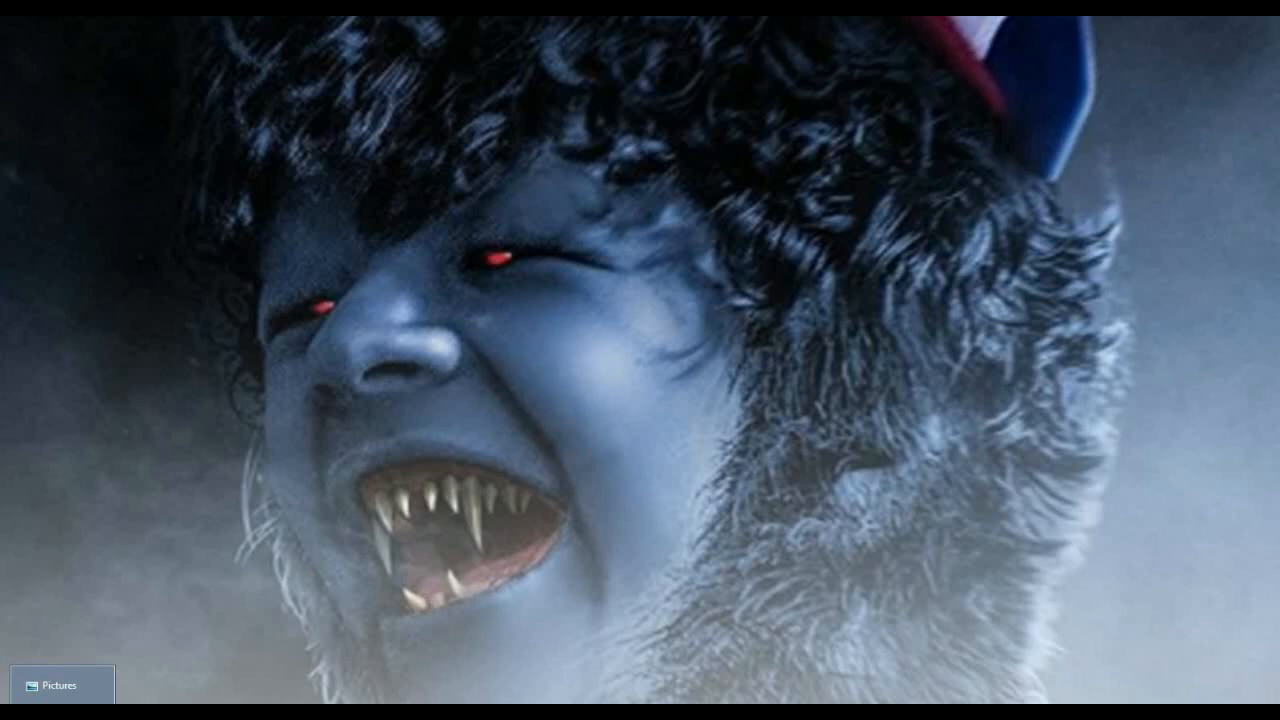
left_click(62, 685)
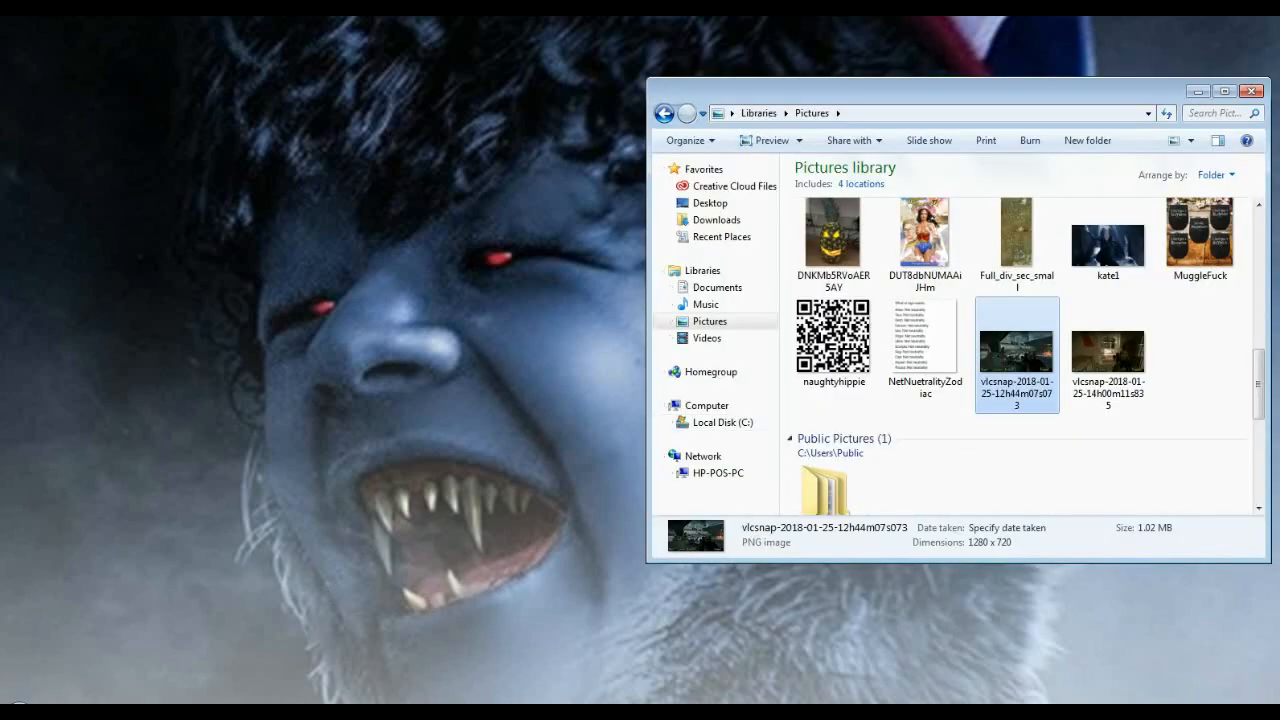
left_click(160, 713)
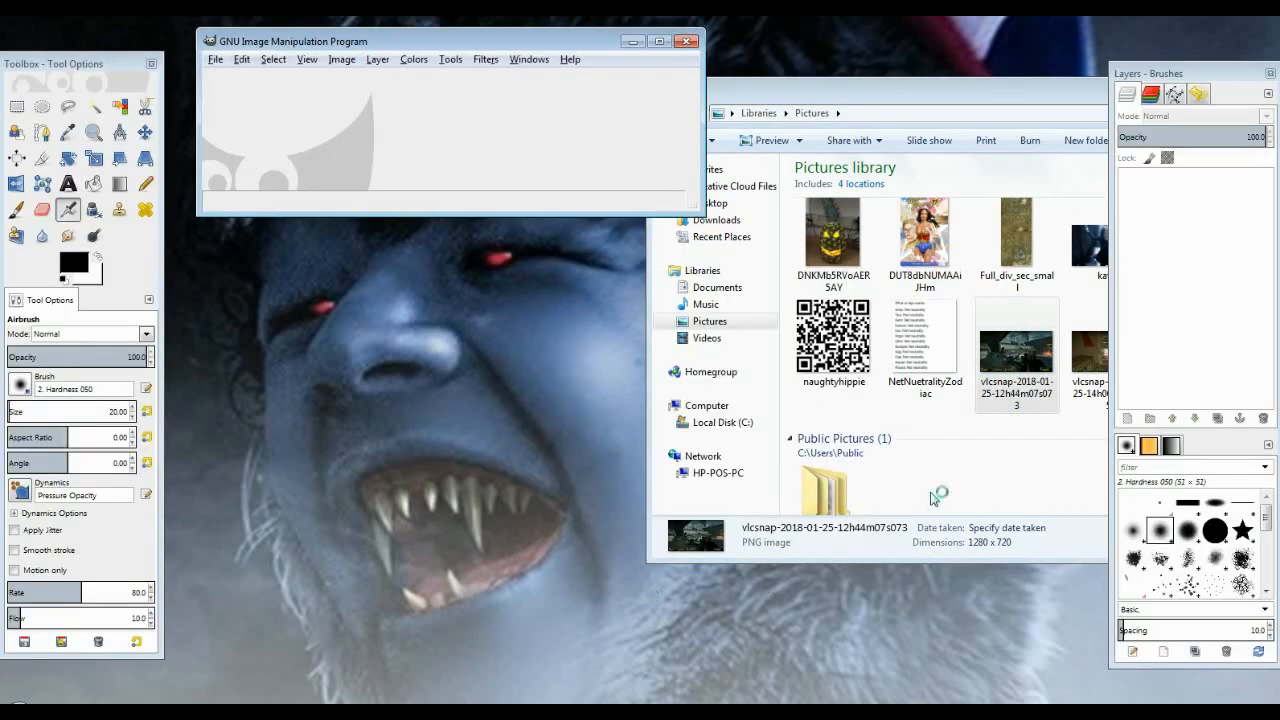
left_click(1016, 366)
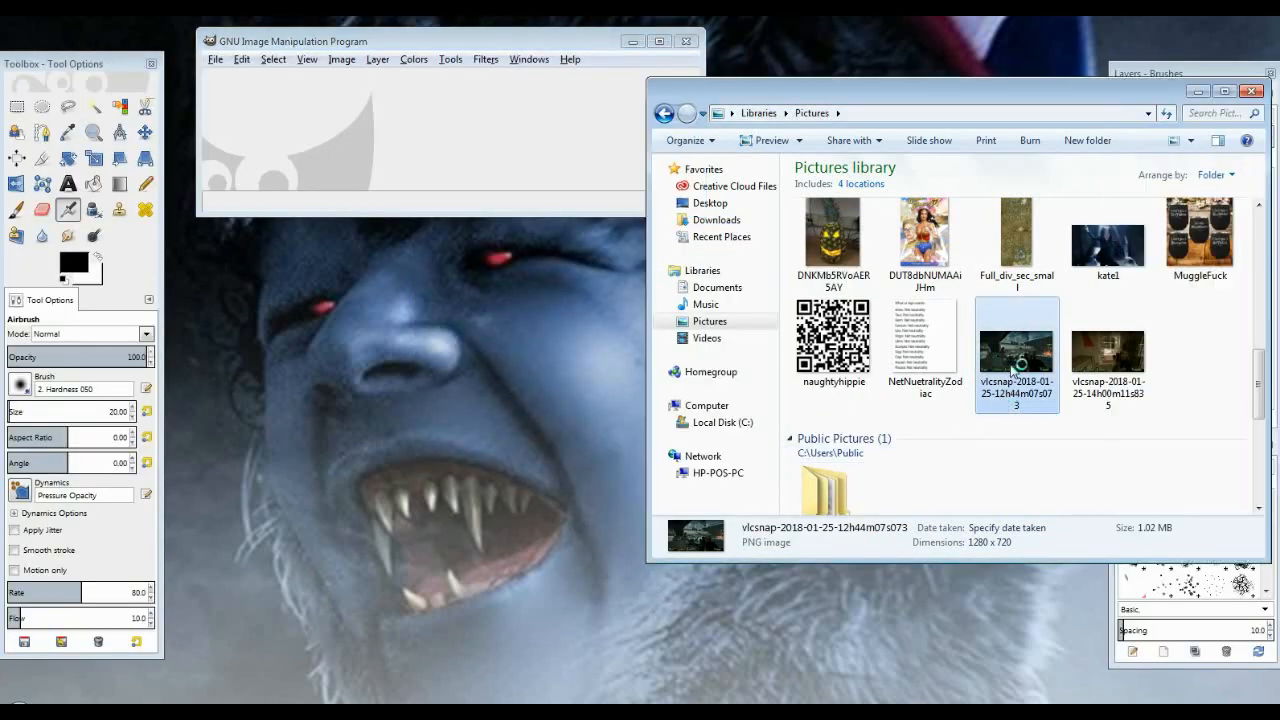
left_click_drag(1035, 360, 523, 145)
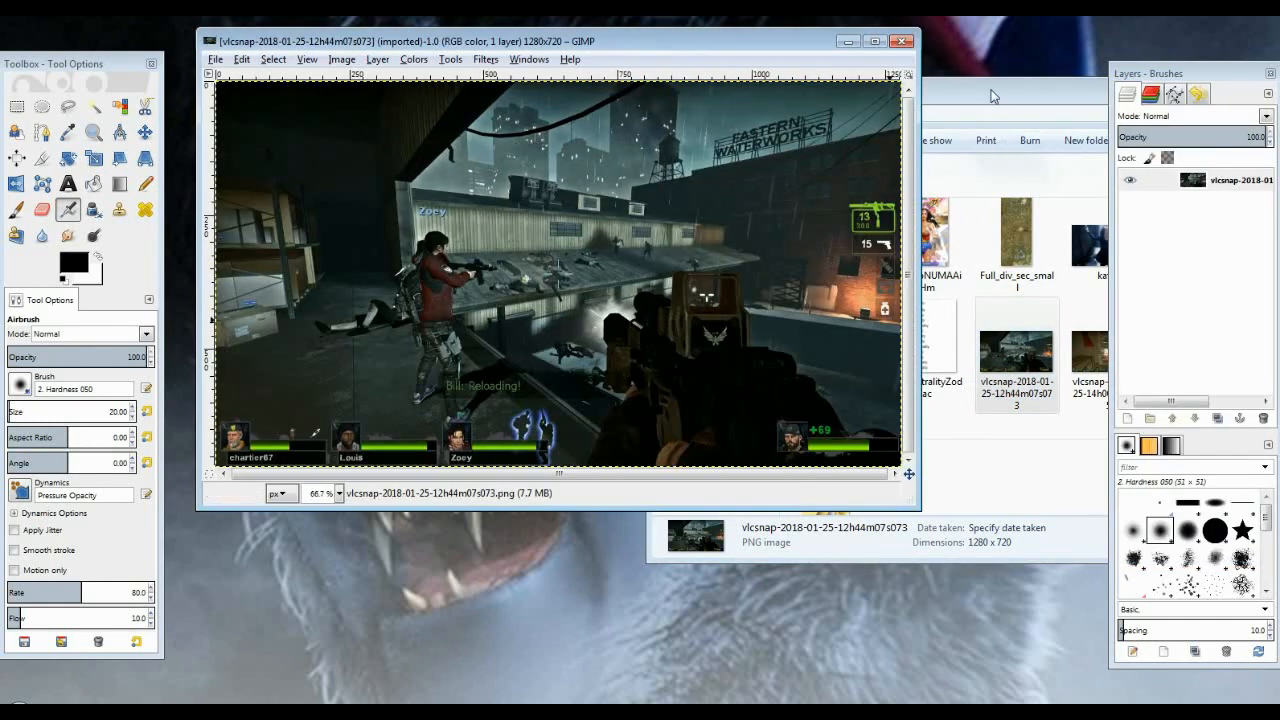
Add the BH_Faces logo from Pictures > BaddHippie > BH_Done to the GIMP image as a new layer
left_click(991, 91)
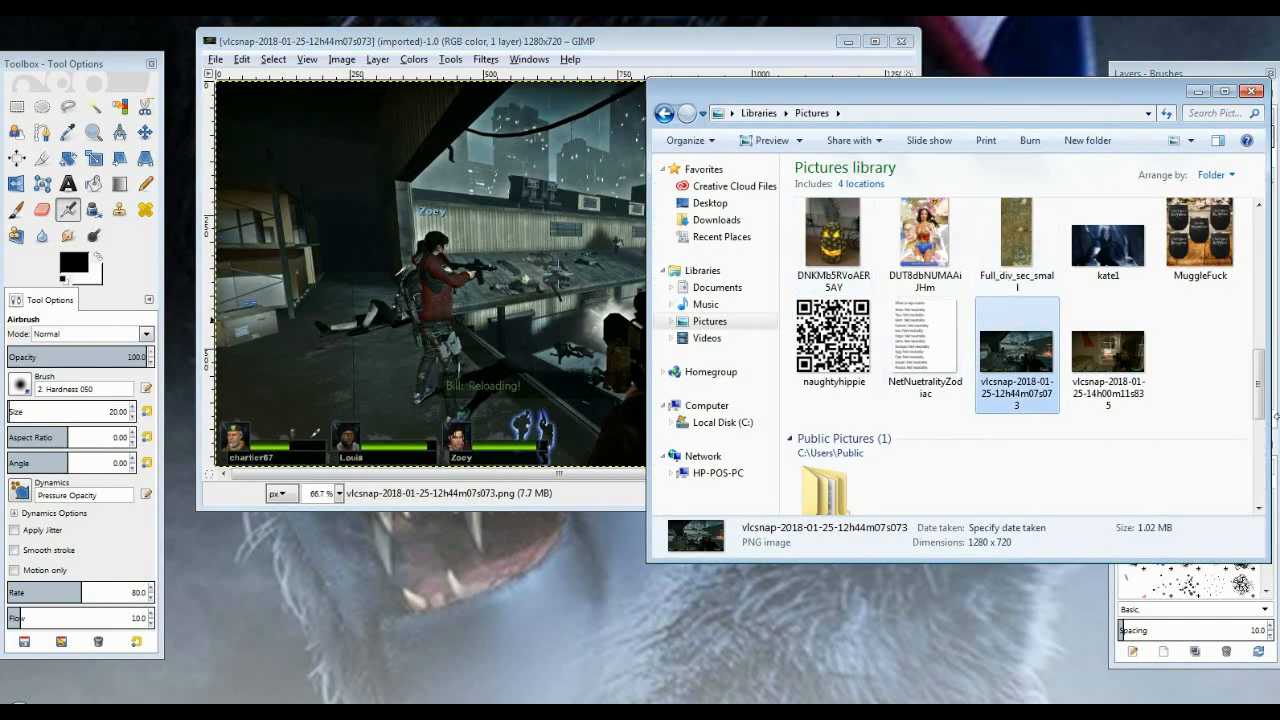
scroll(1130, 395, "up", 5)
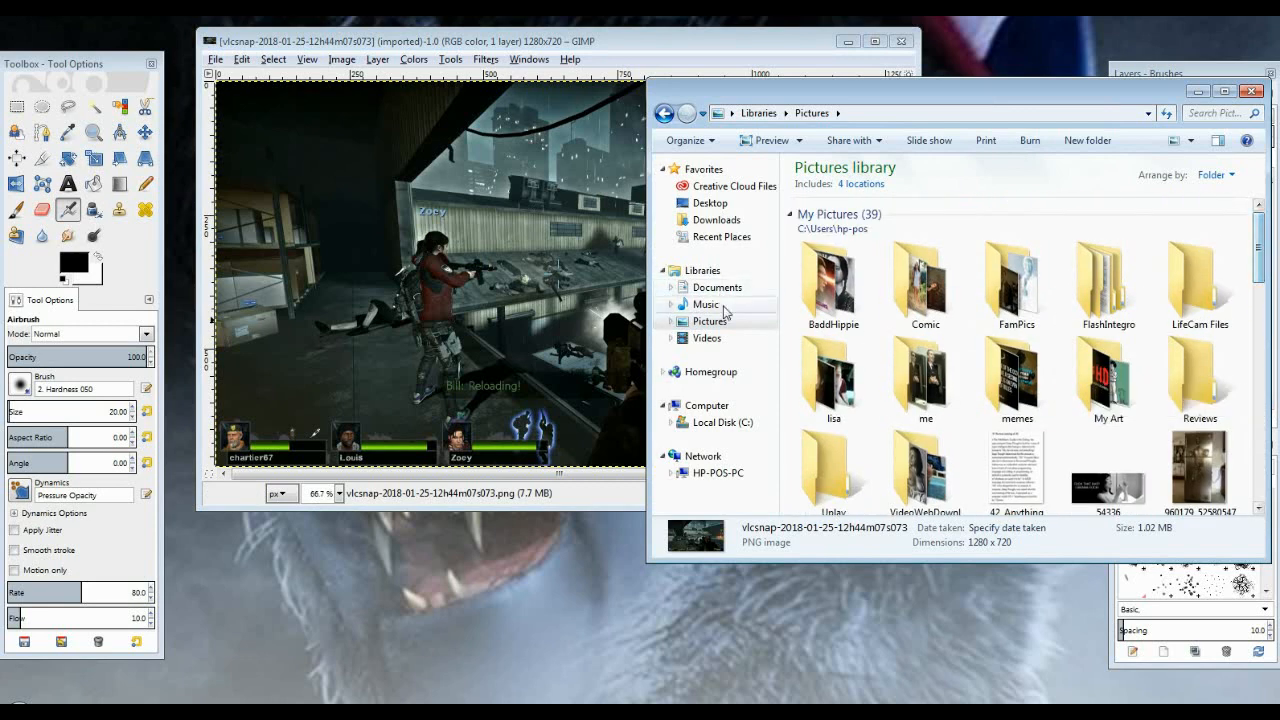
left_click(833, 283)
double_click(833, 283)
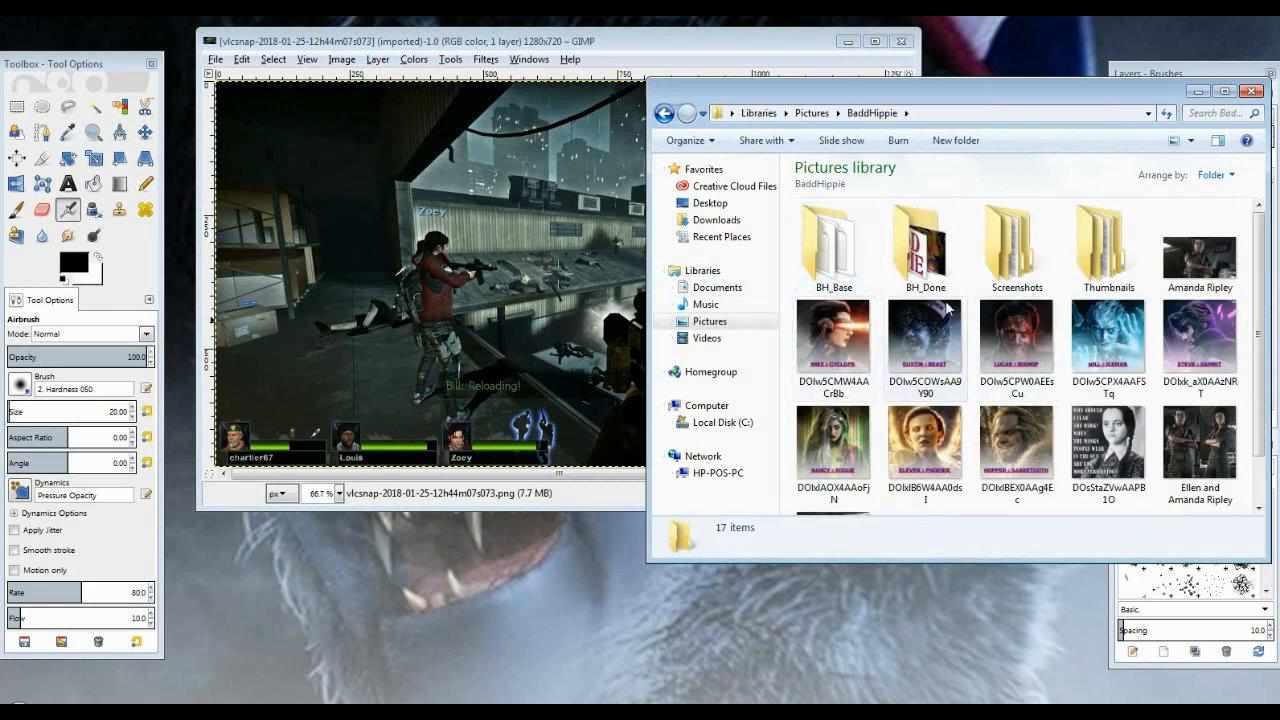
double_click(925, 255)
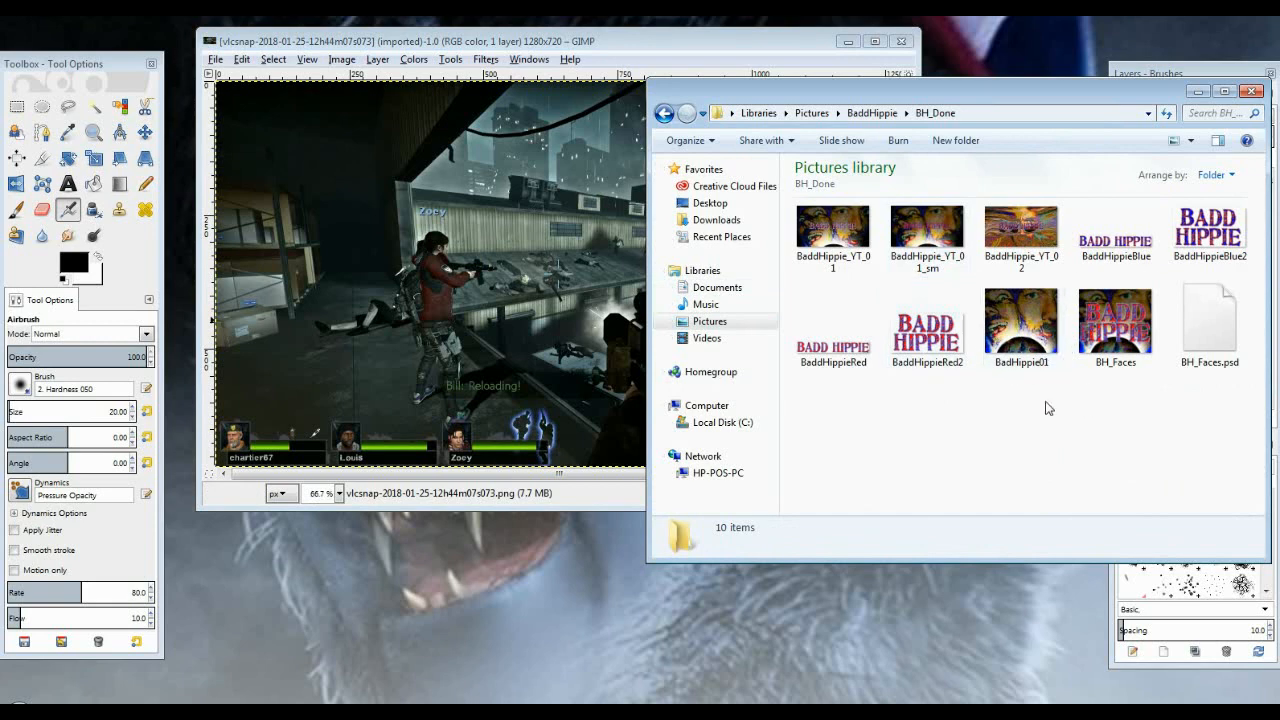
left_click(1114, 372)
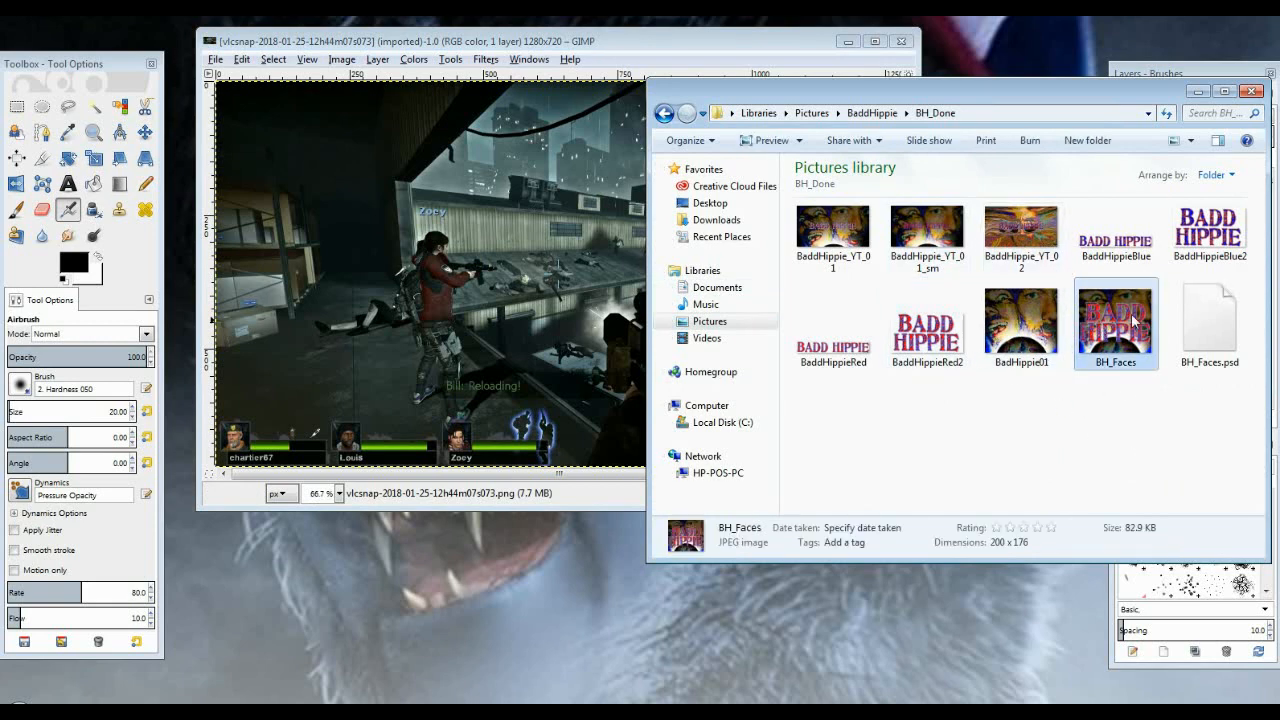
left_click_drag(1135, 320, 640, 370)
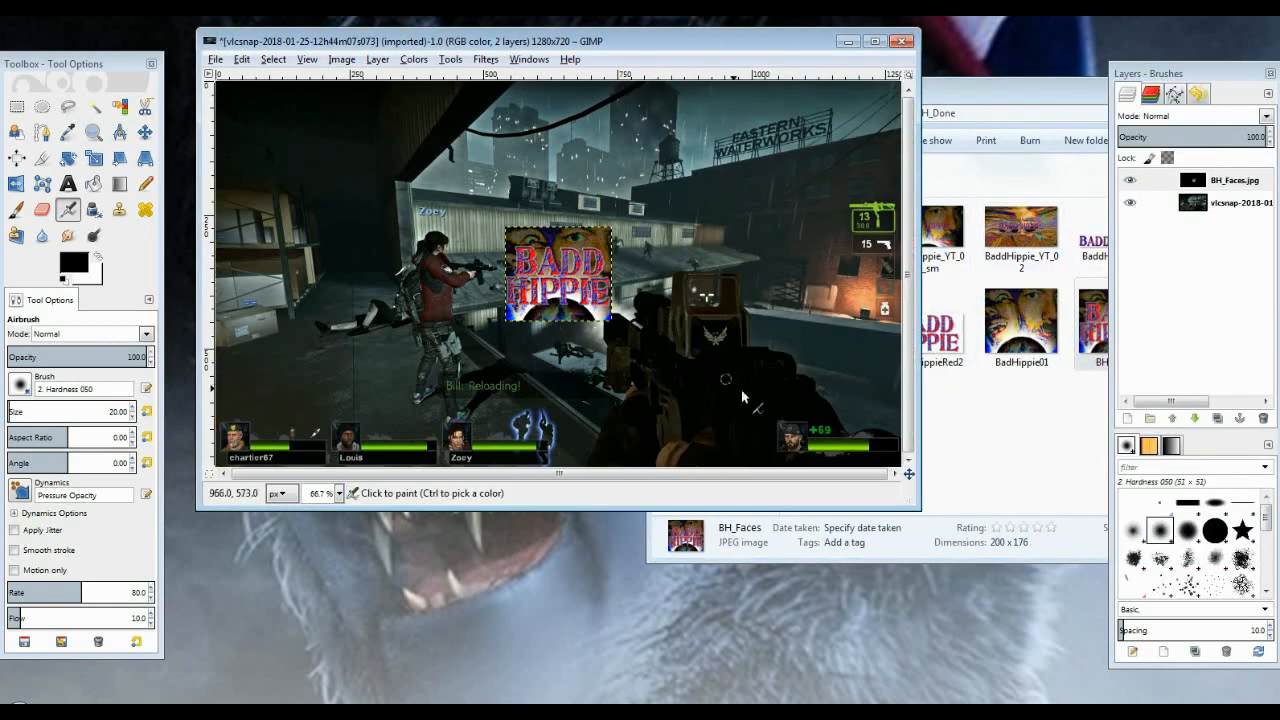
Add the Chartier67 picture from BaddHippie > Screenshots > Co-Op to the GIMP image as a new layer
left_click(1011, 414)
left_click(665, 113)
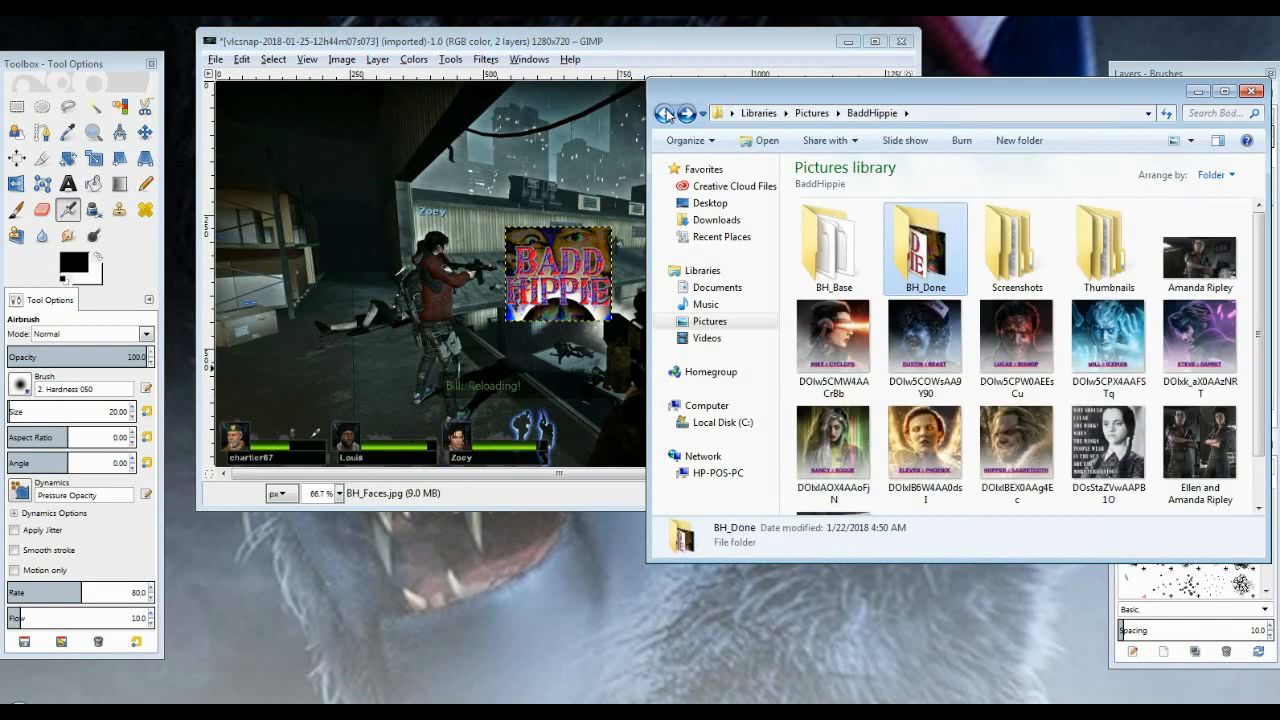
double_click(1012, 248)
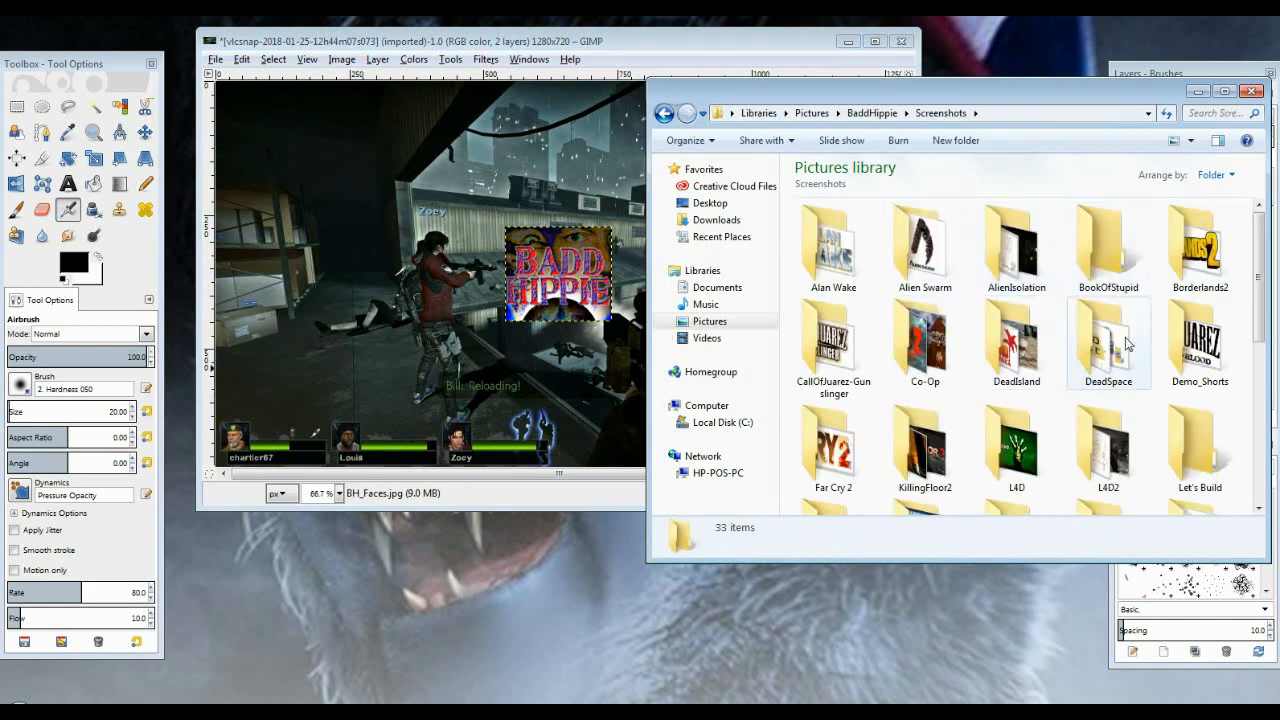
double_click(940, 340)
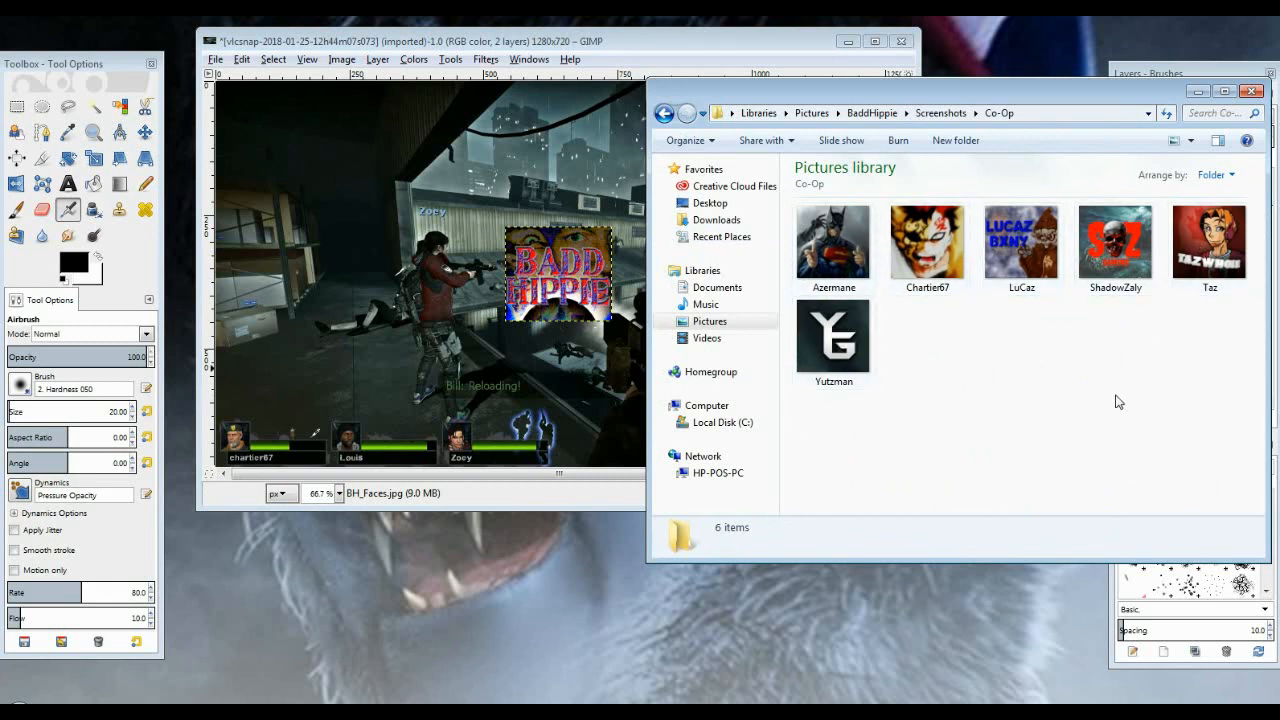
left_click_drag(927, 245, 473, 194)
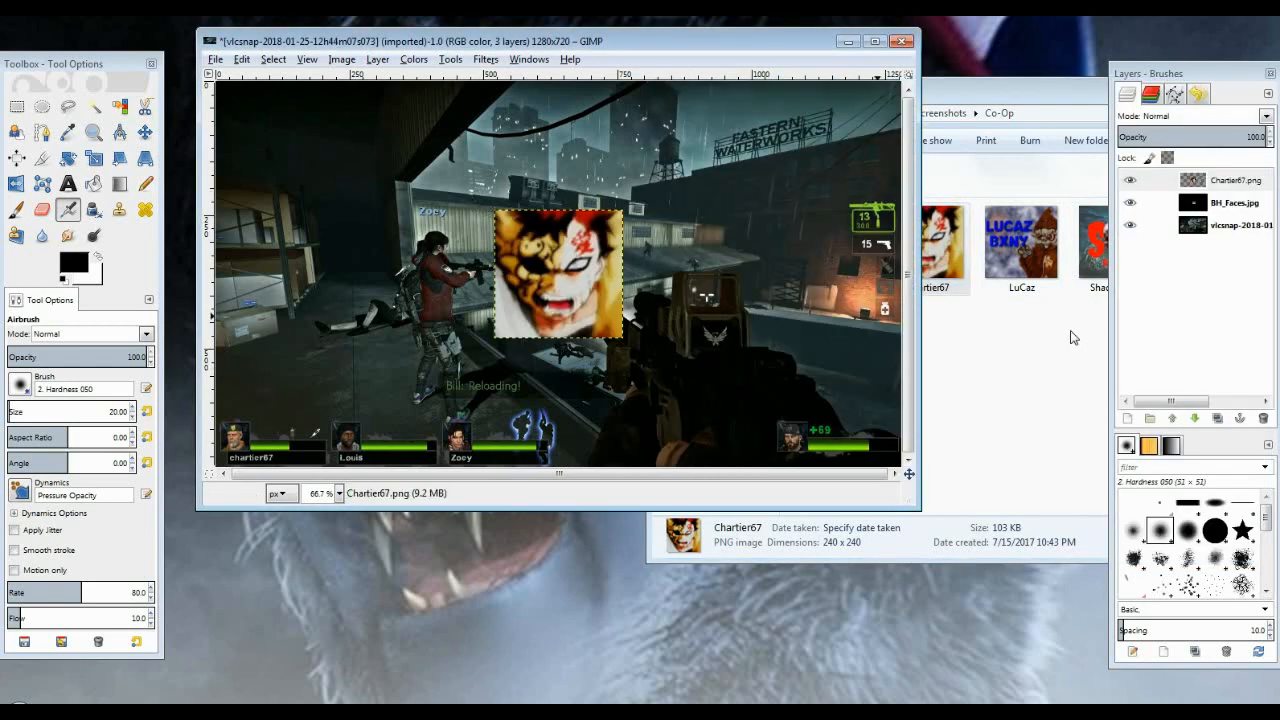
Add the Logo3 Left 4 Dead 2 logo from the Screenshots > L4D2 folder to the GIMP image as a new layer
left_click(1050, 84)
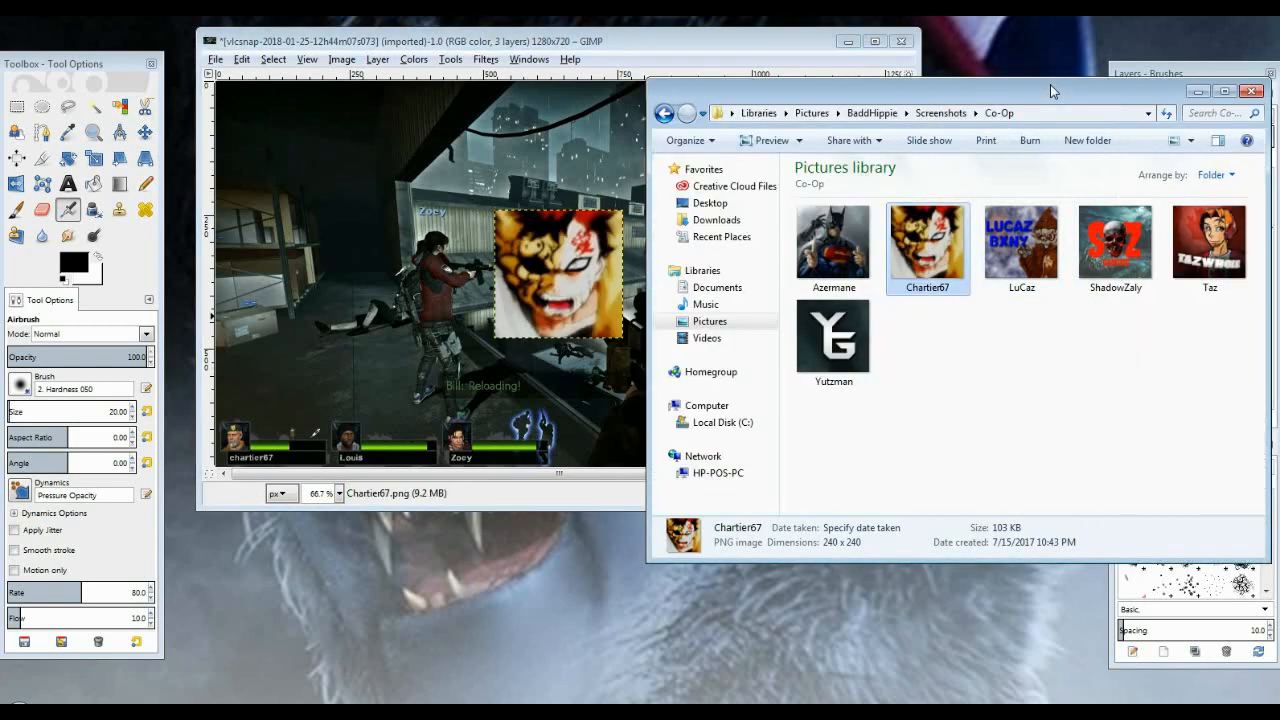
left_click(665, 114)
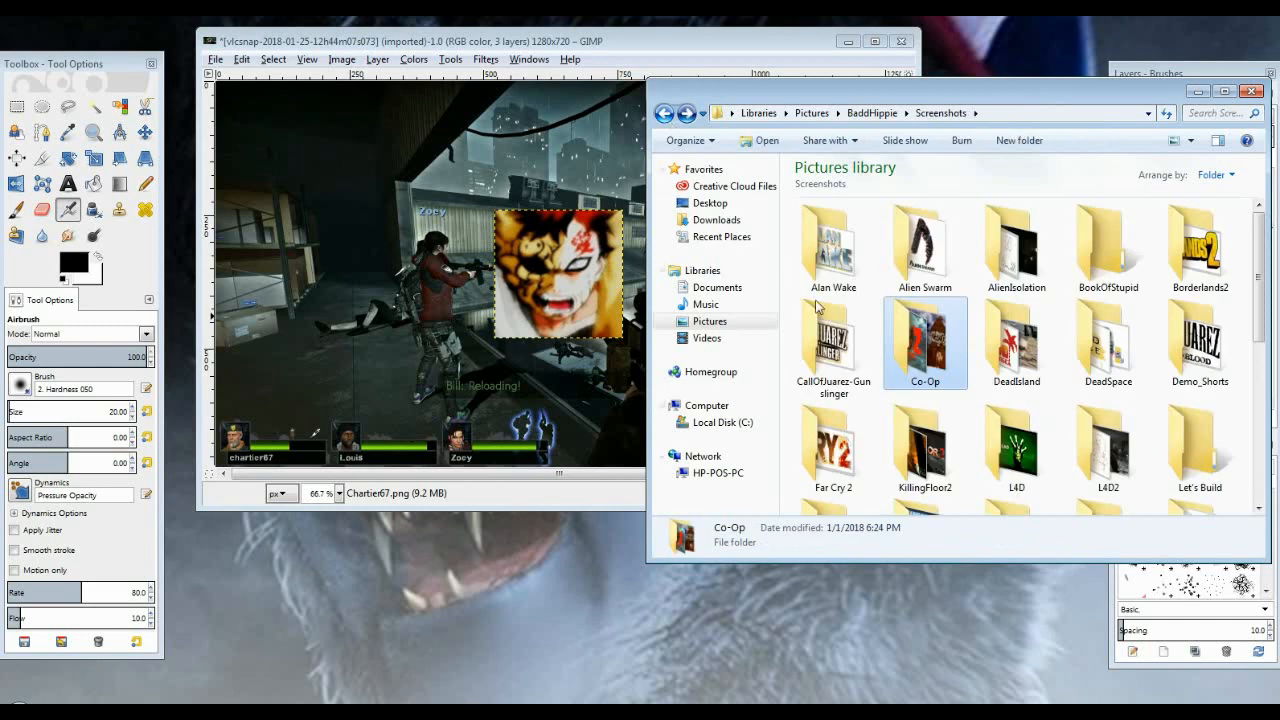
left_click_drag(1262, 278, 1262, 352)
double_click(1106, 275)
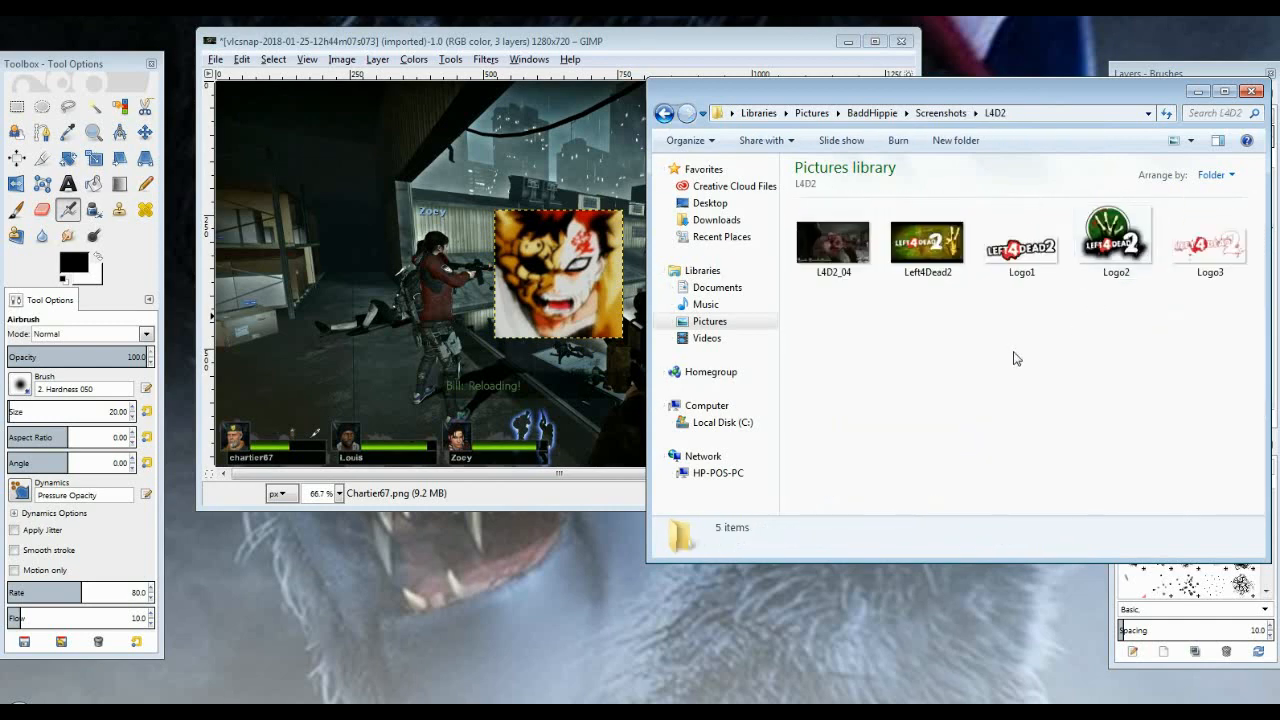
left_click(918, 262)
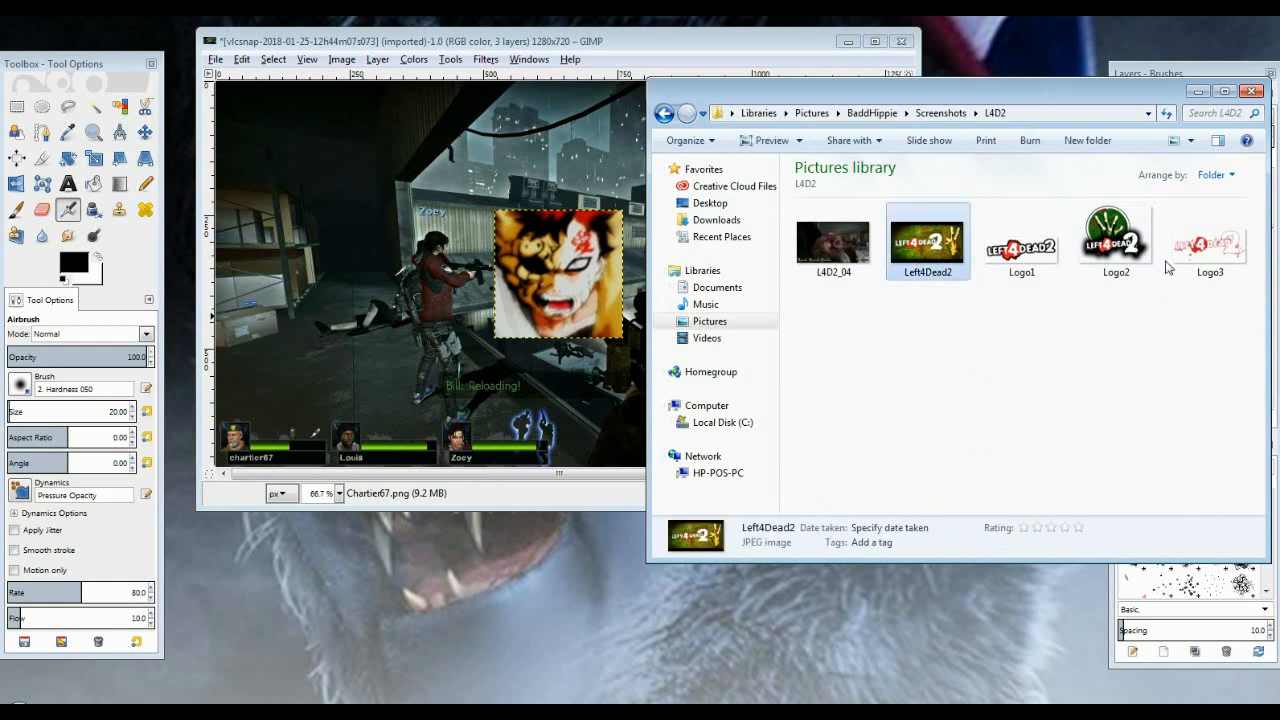
left_click(1206, 260)
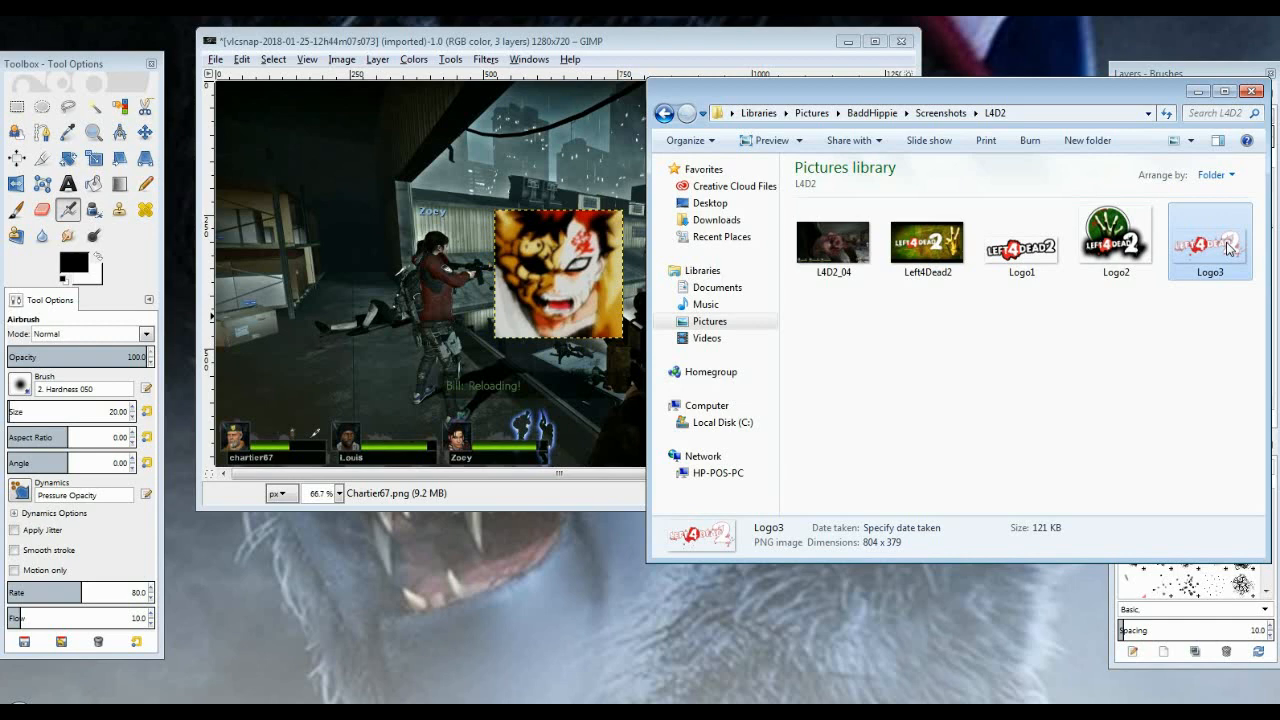
left_click_drag(1228, 248, 585, 195)
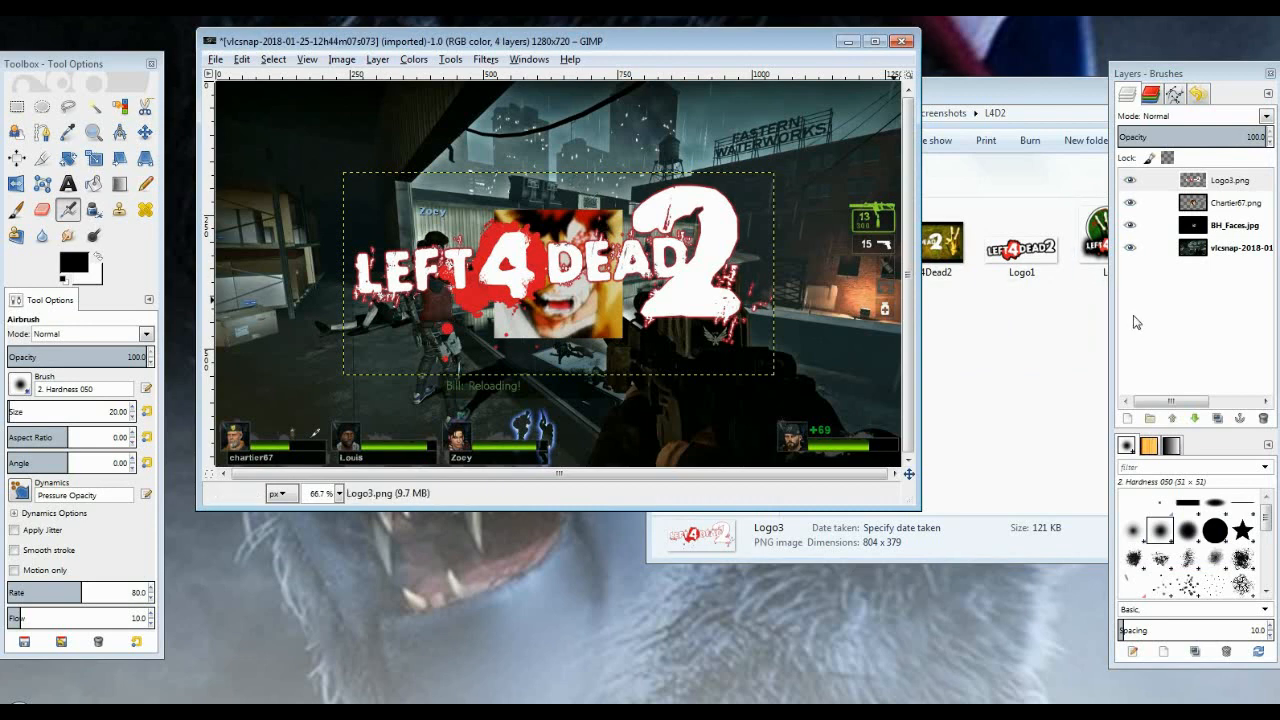
Close the Pictures library window and maximize the GIMP image window
left_click(1003, 101)
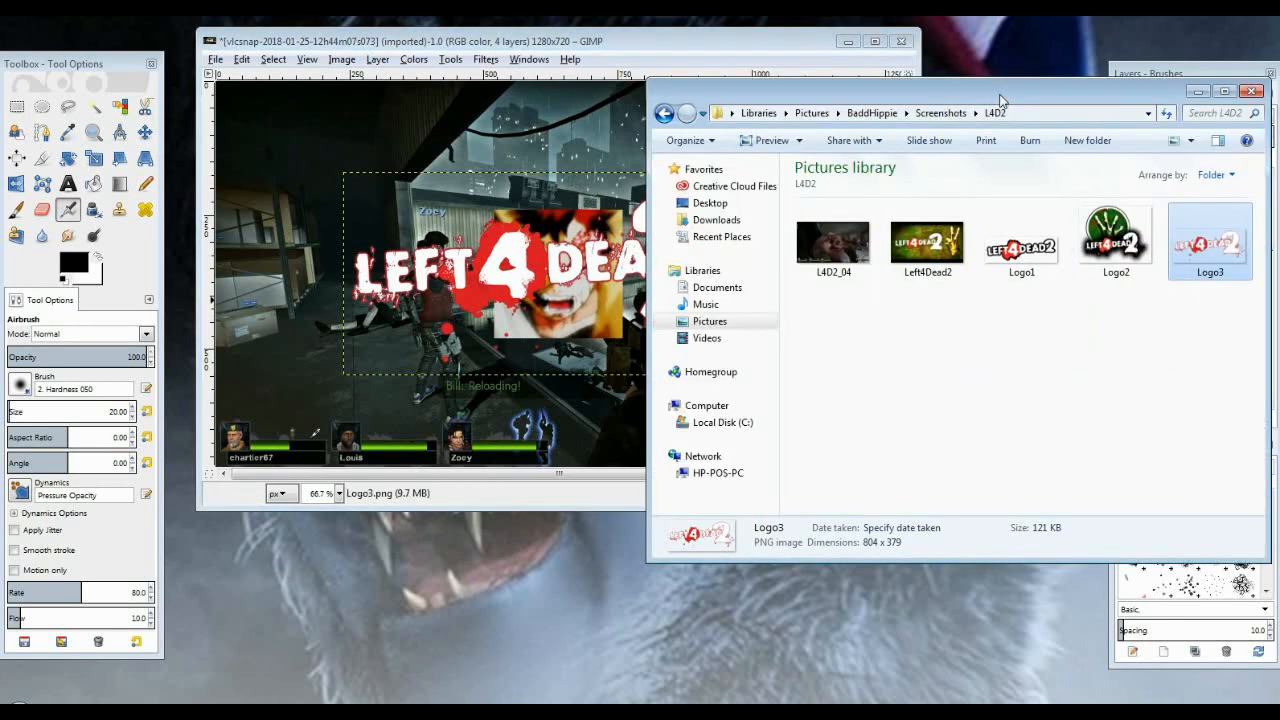
left_click(1257, 92)
left_click(875, 41)
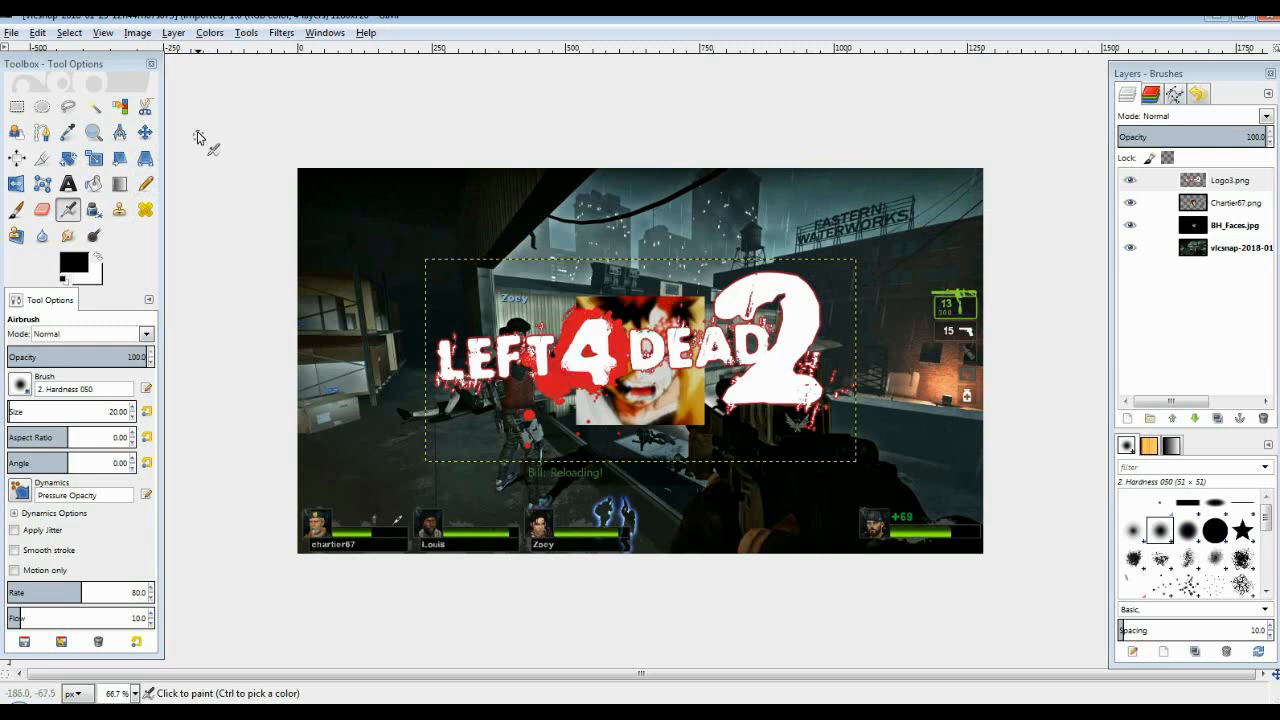
Activate the Move tool and set the image's zoom to 90%
left_click(145, 132)
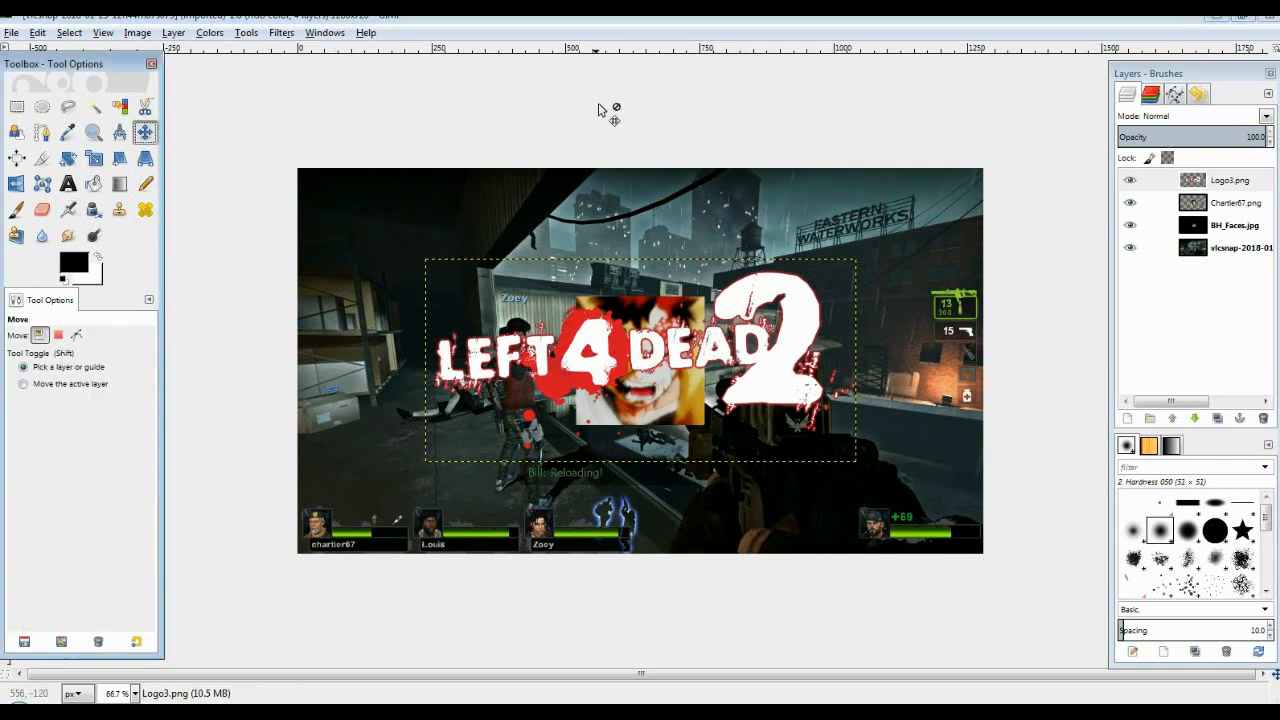
left_click(103, 33)
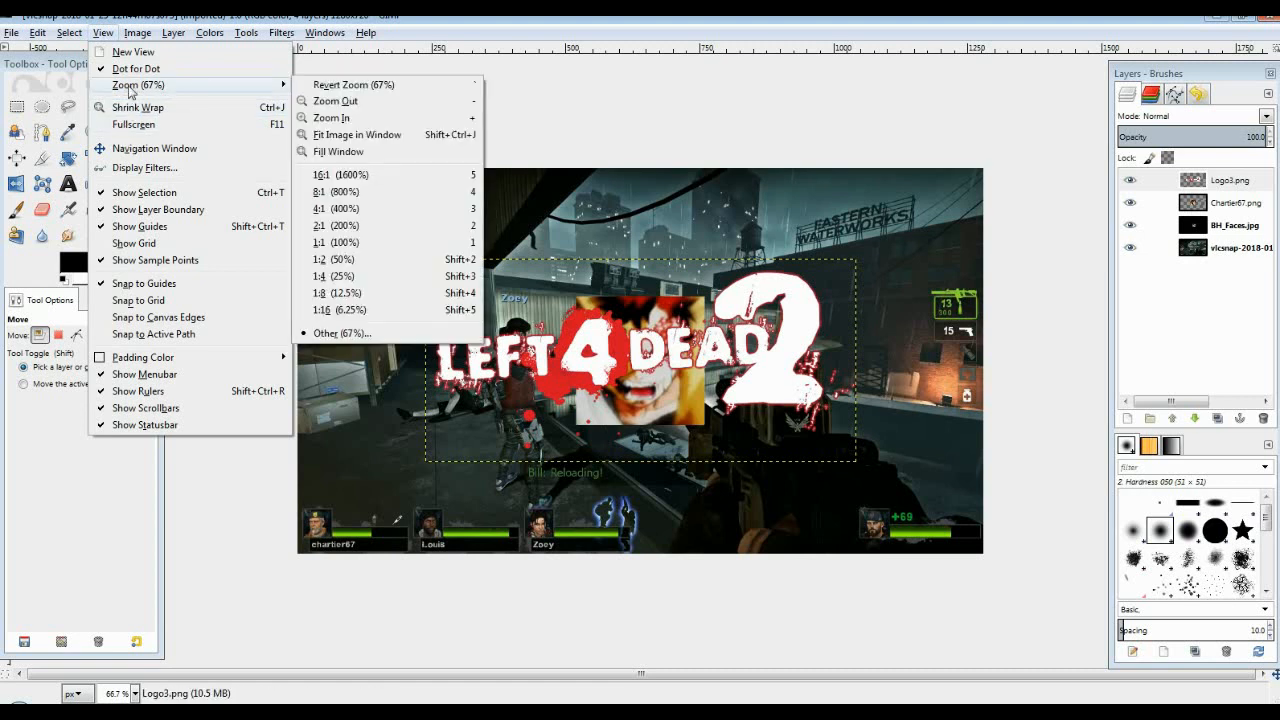
mouse_move(240, 86)
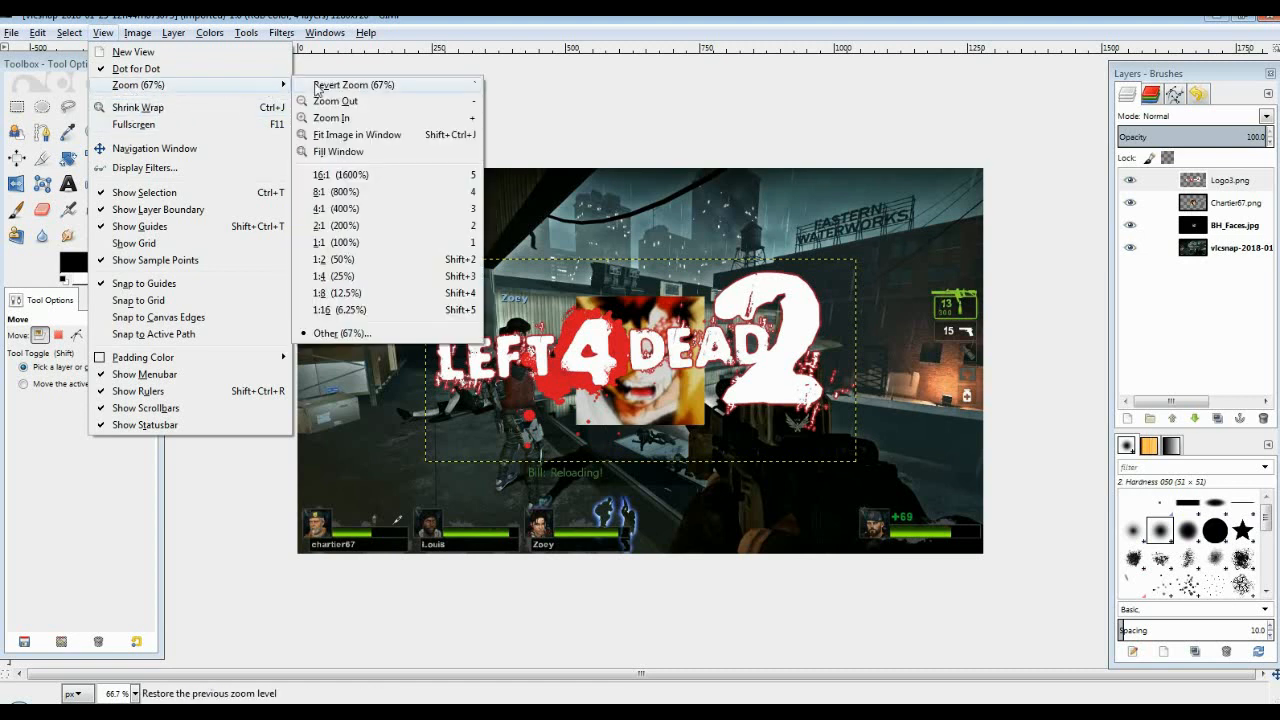
left_click(335, 334)
left_click_drag(314, 362, 292, 364)
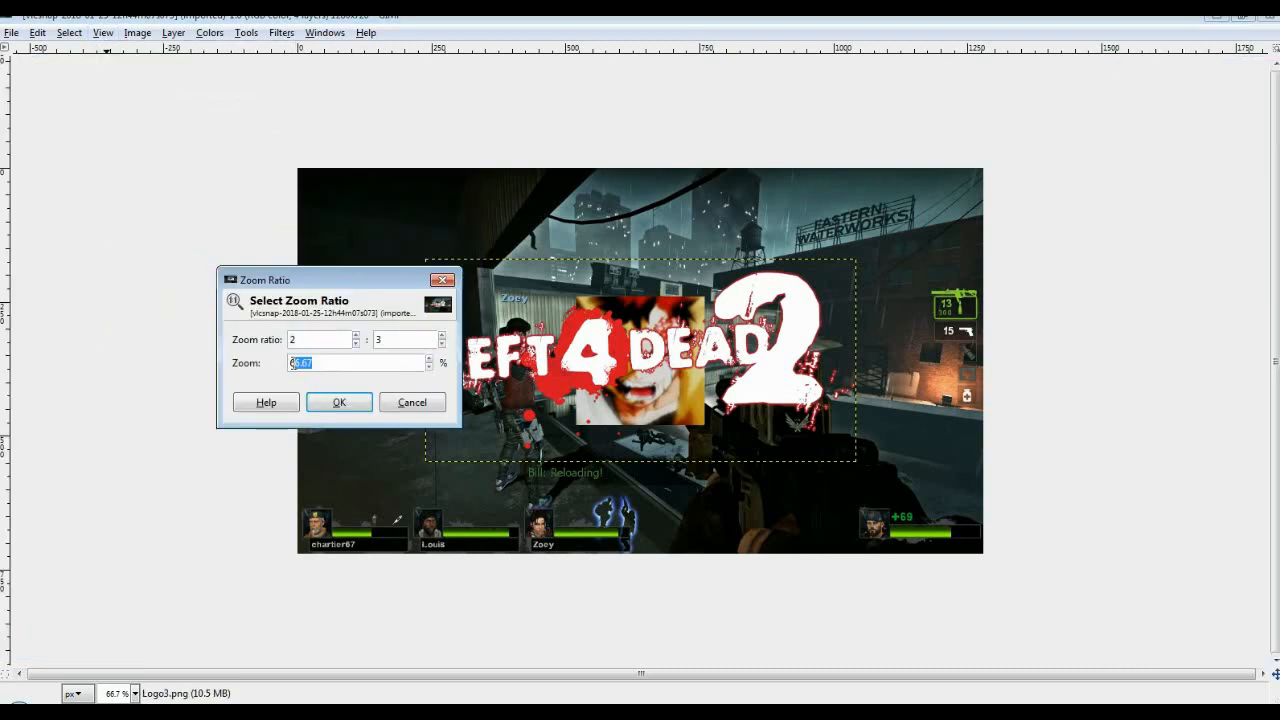
type("90")
key("Return")
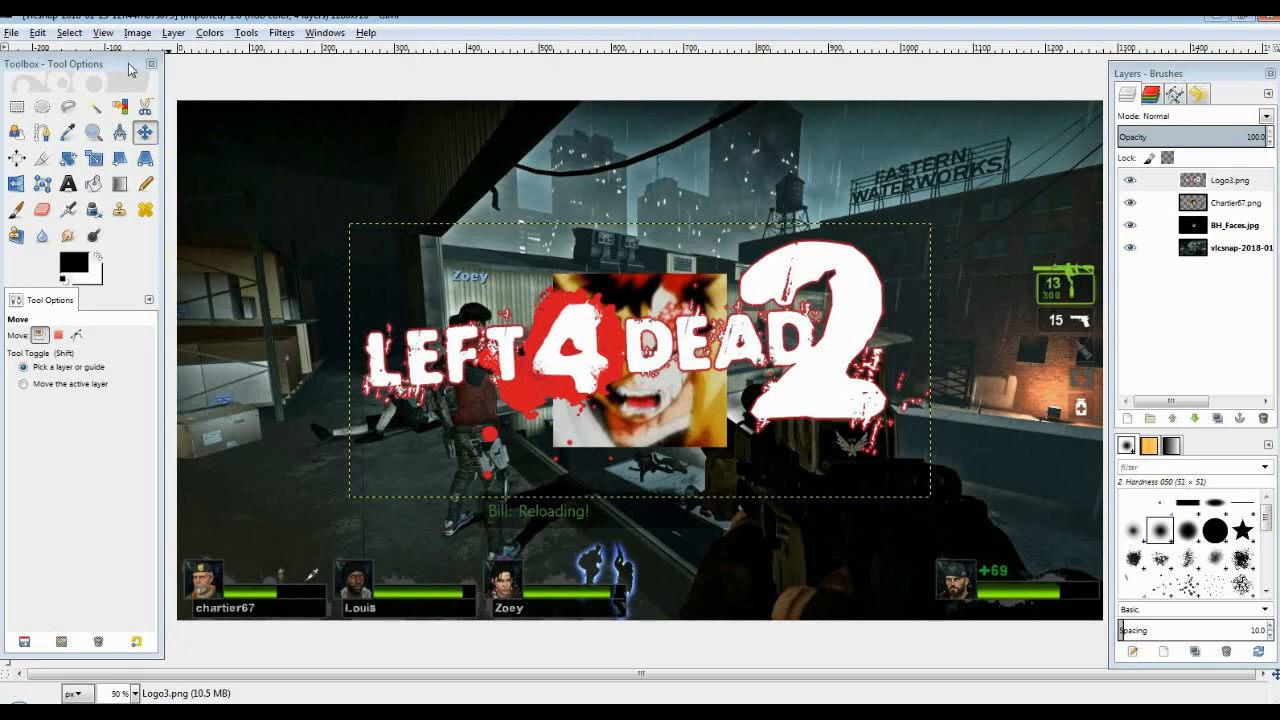
left_click_drag(130, 66, 136, 70)
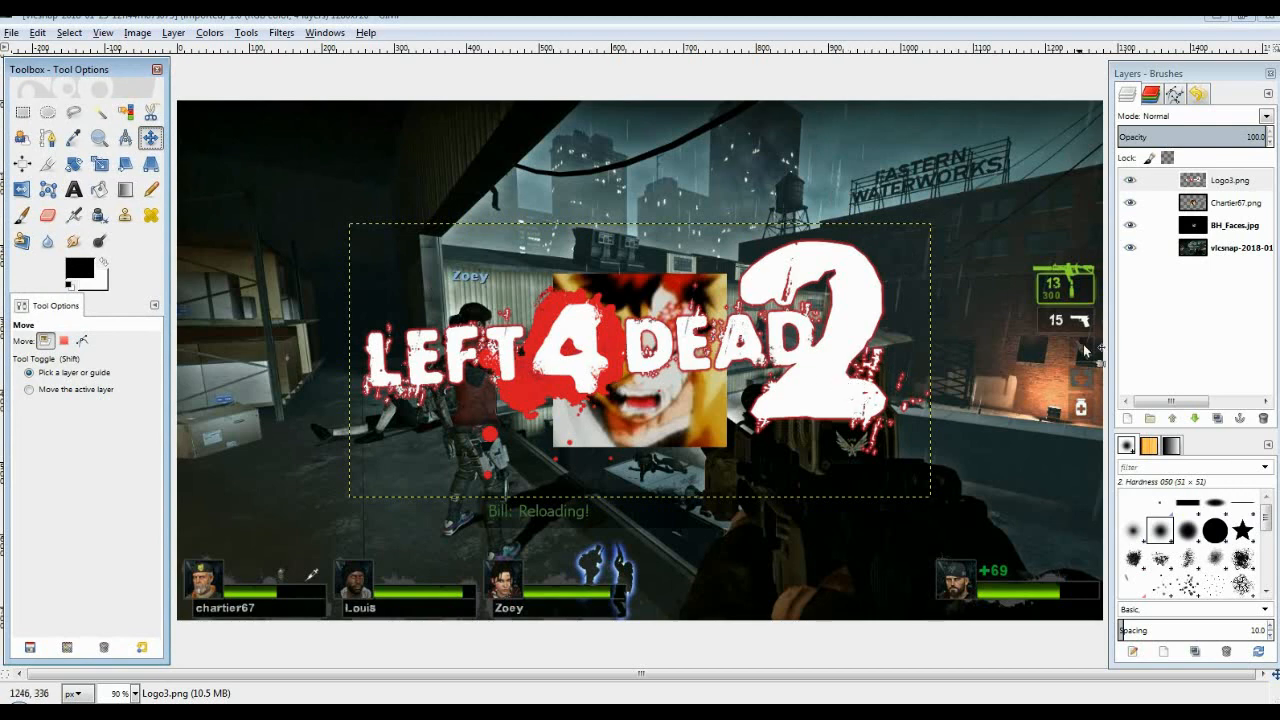
Move the Left 4 Dead 2 logo to the picture's upper right, Chartier67 to its lower left and BH_Faces to its lower right
left_click_drag(770, 425, 998, 272)
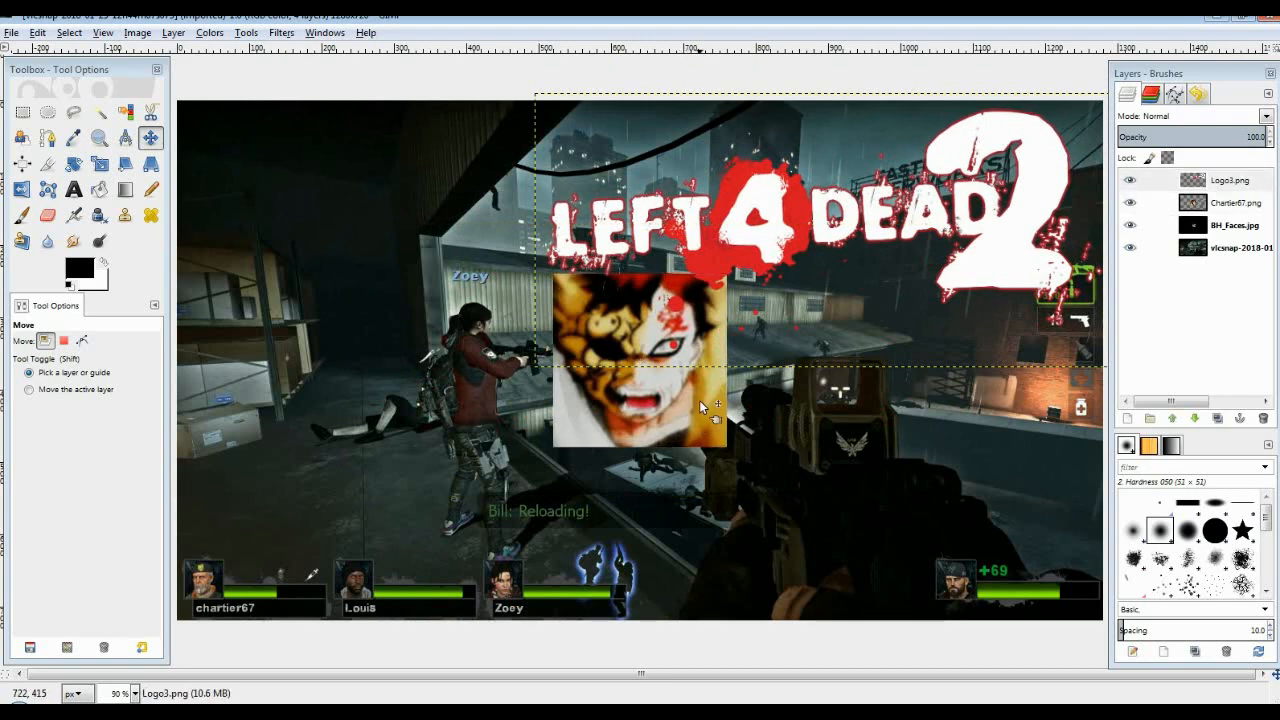
left_click_drag(683, 405, 378, 495)
left_click_drag(680, 415, 1018, 512)
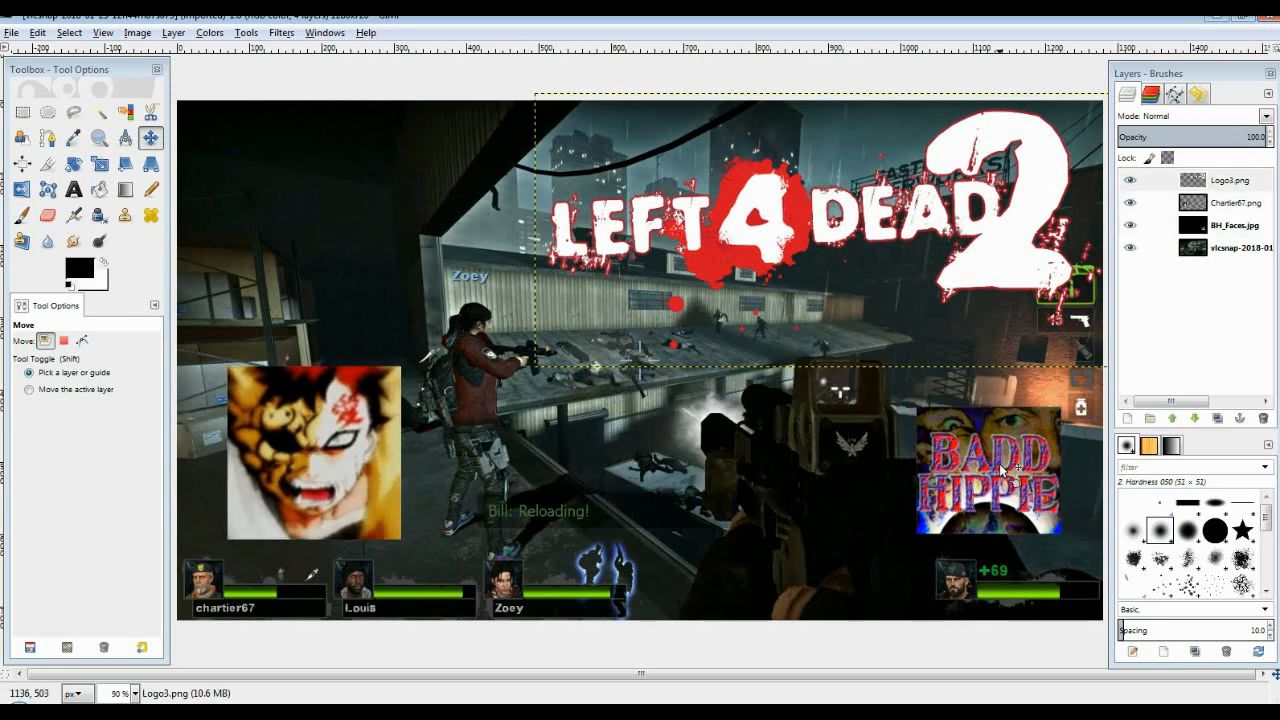
Scale the Chartier67 layer to 200 × 200 px with width and height linked
left_click(1234, 204)
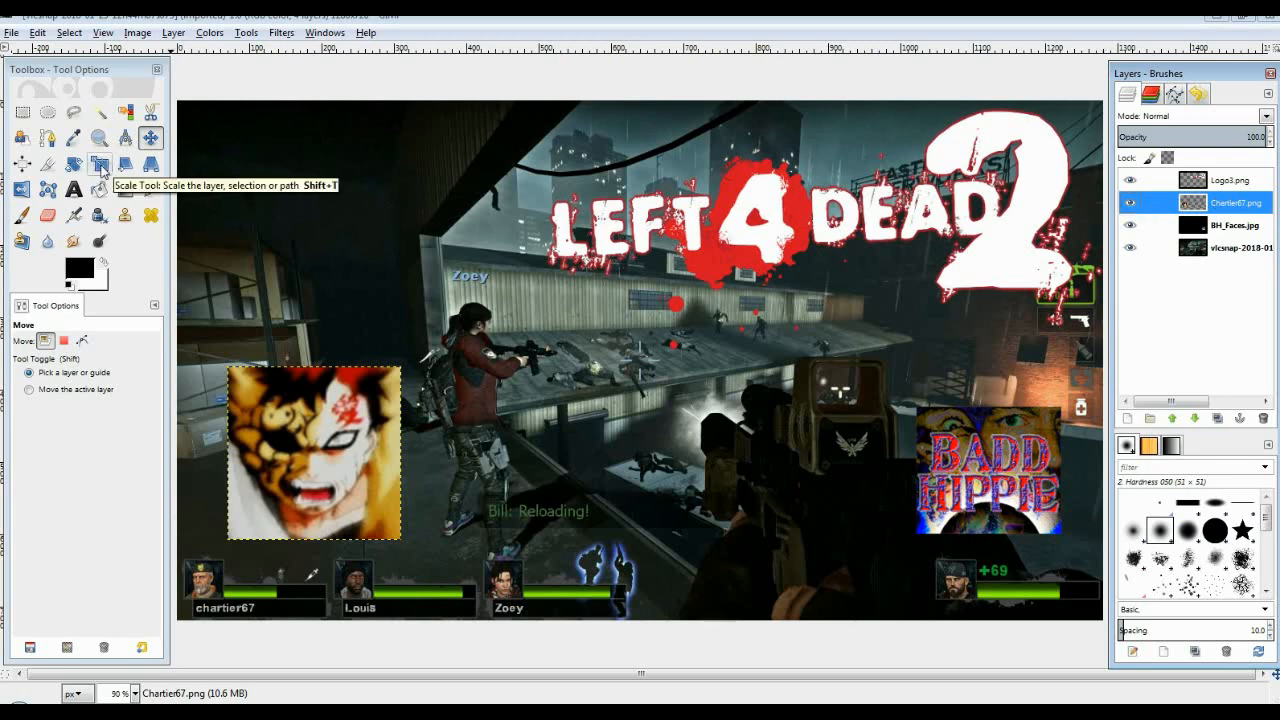
left_click(101, 170)
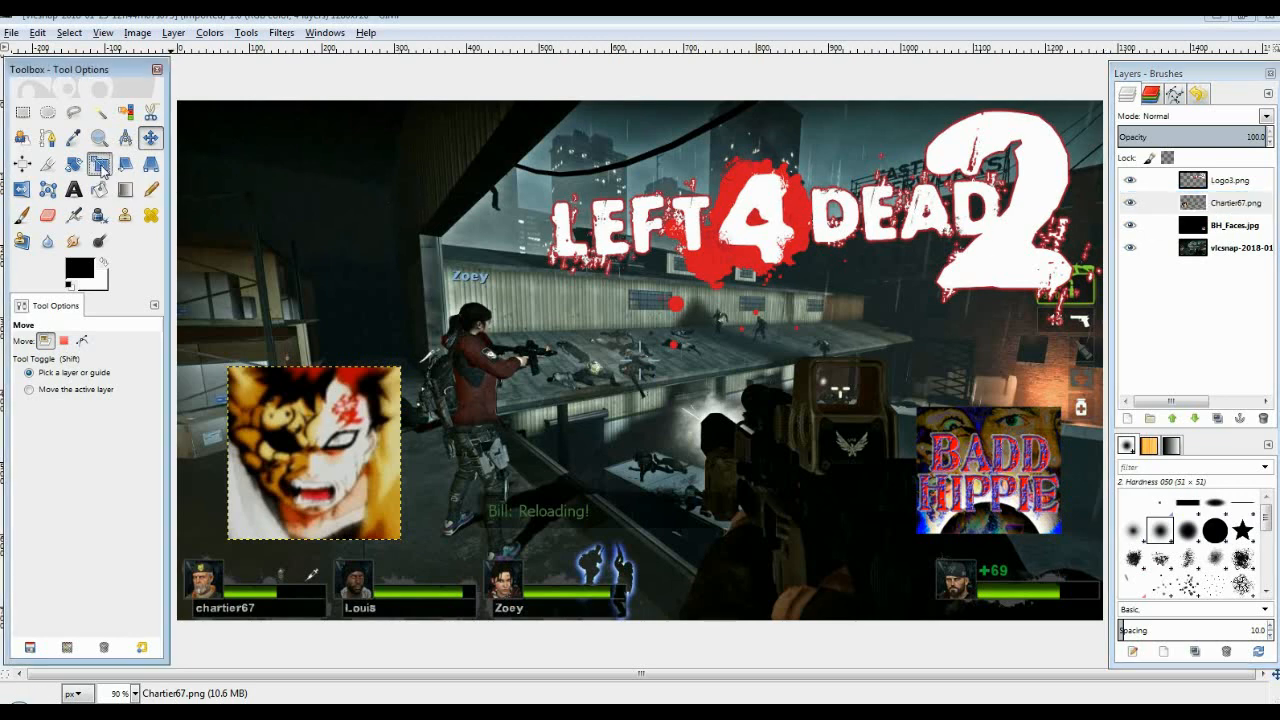
left_click(330, 443)
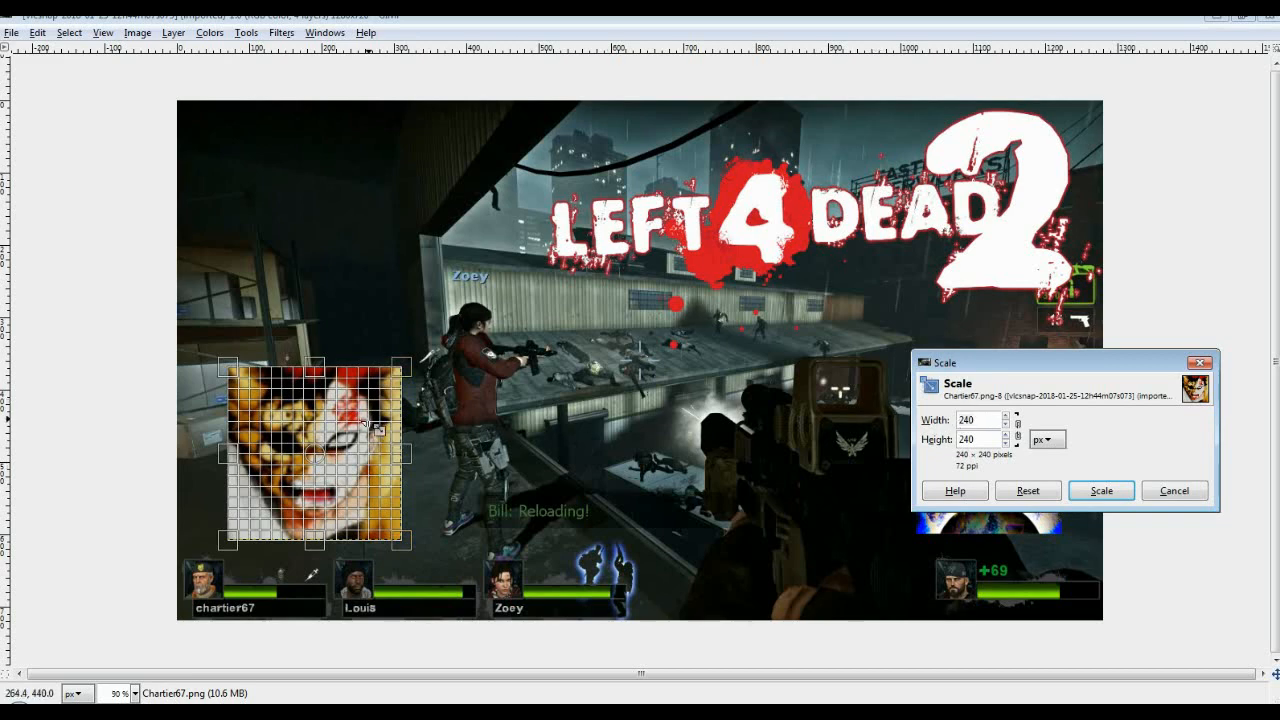
key("Tab")
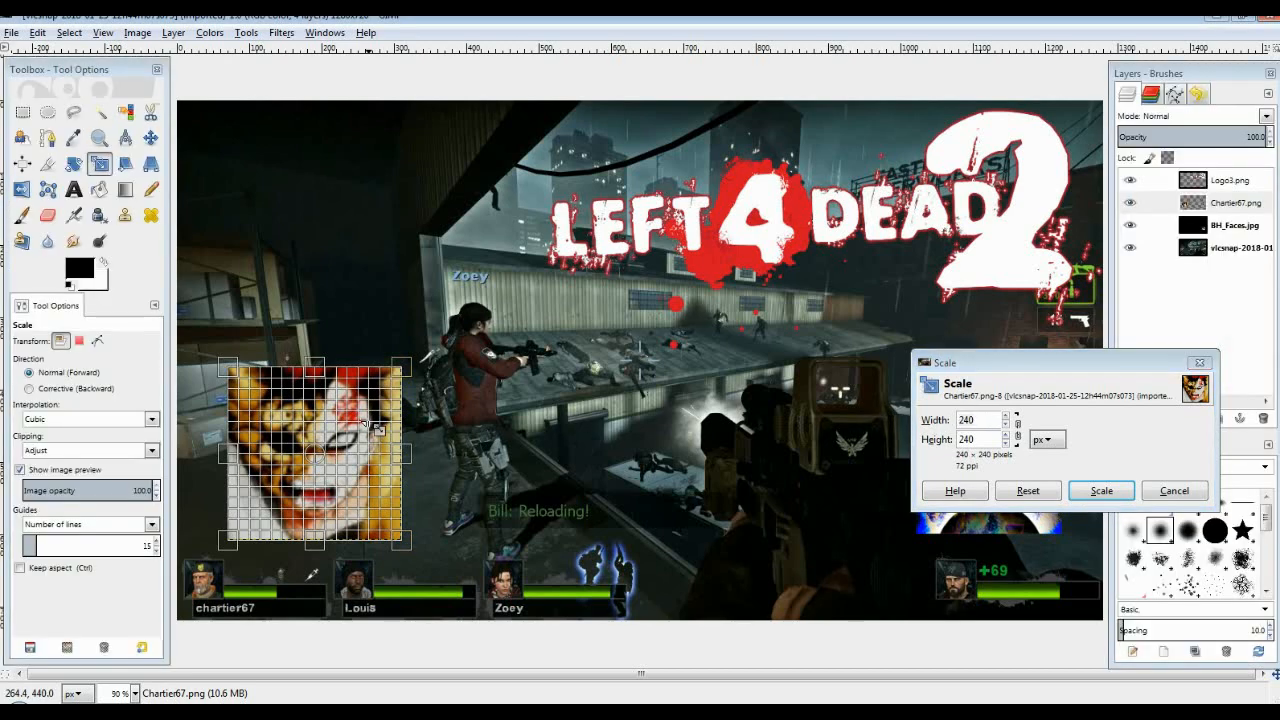
key("Tab")
left_click(935, 420)
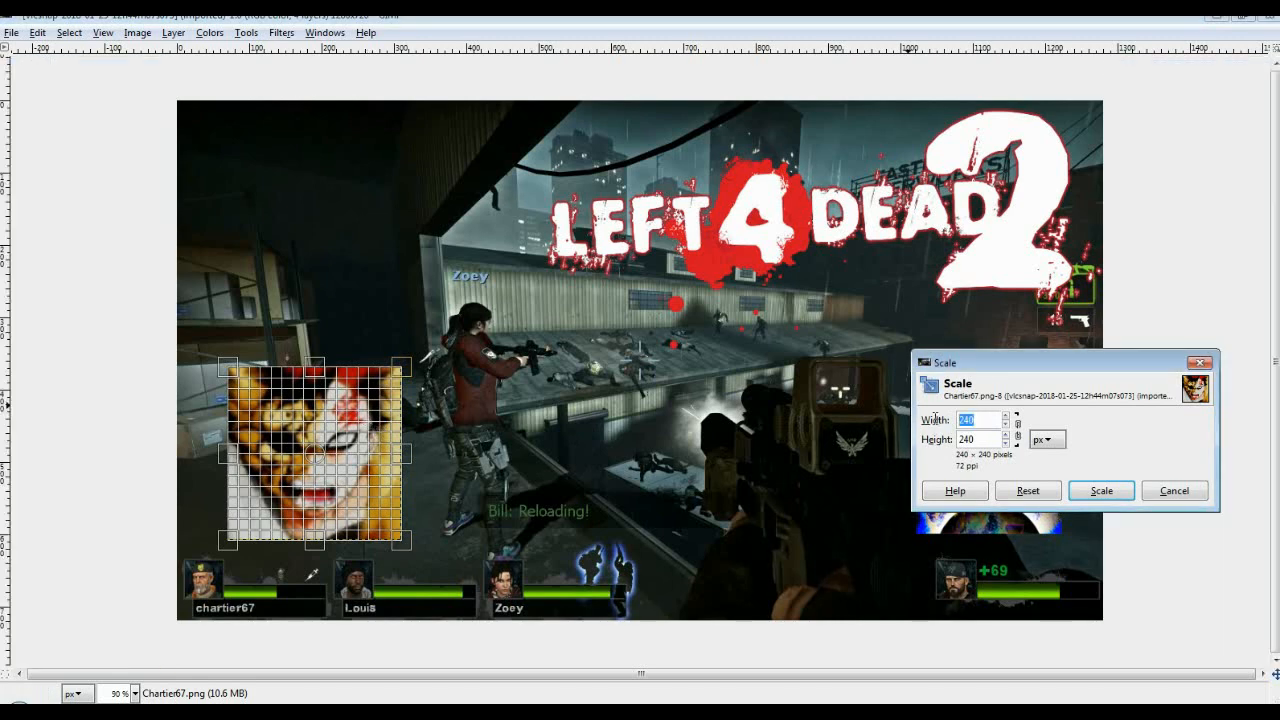
left_click(1020, 435)
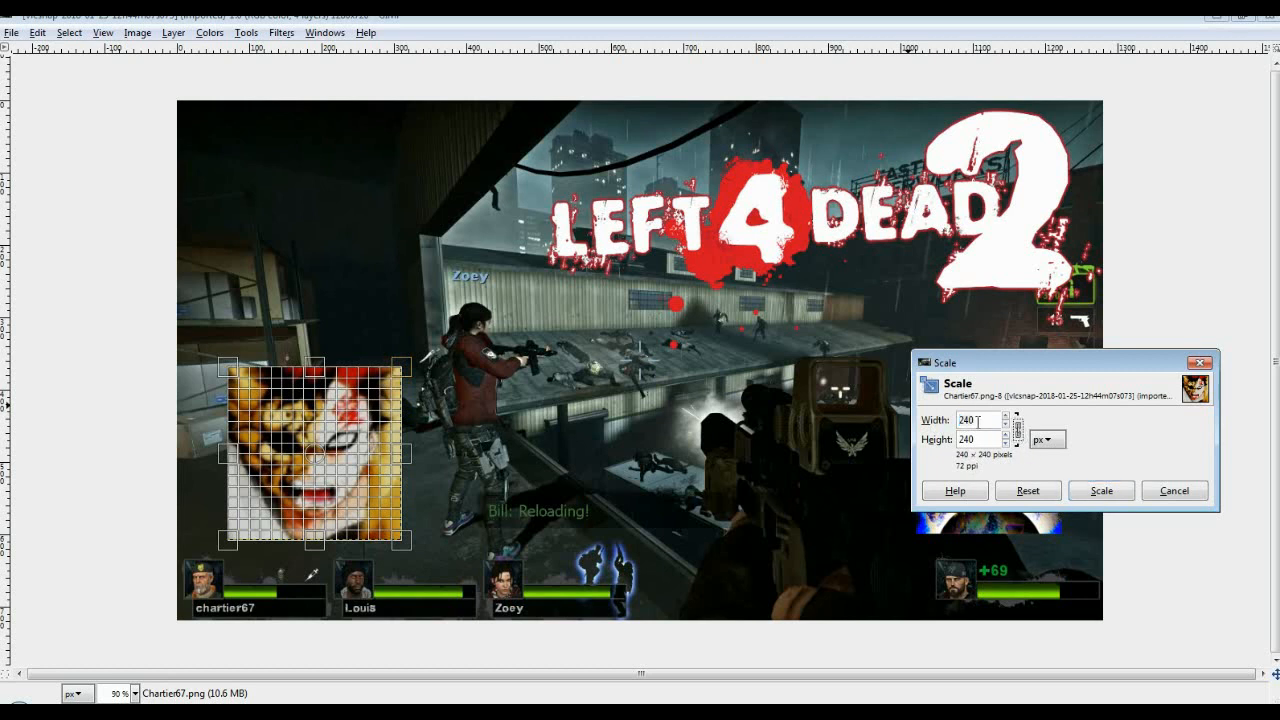
left_click_drag(978, 421, 950, 421)
key("Return")
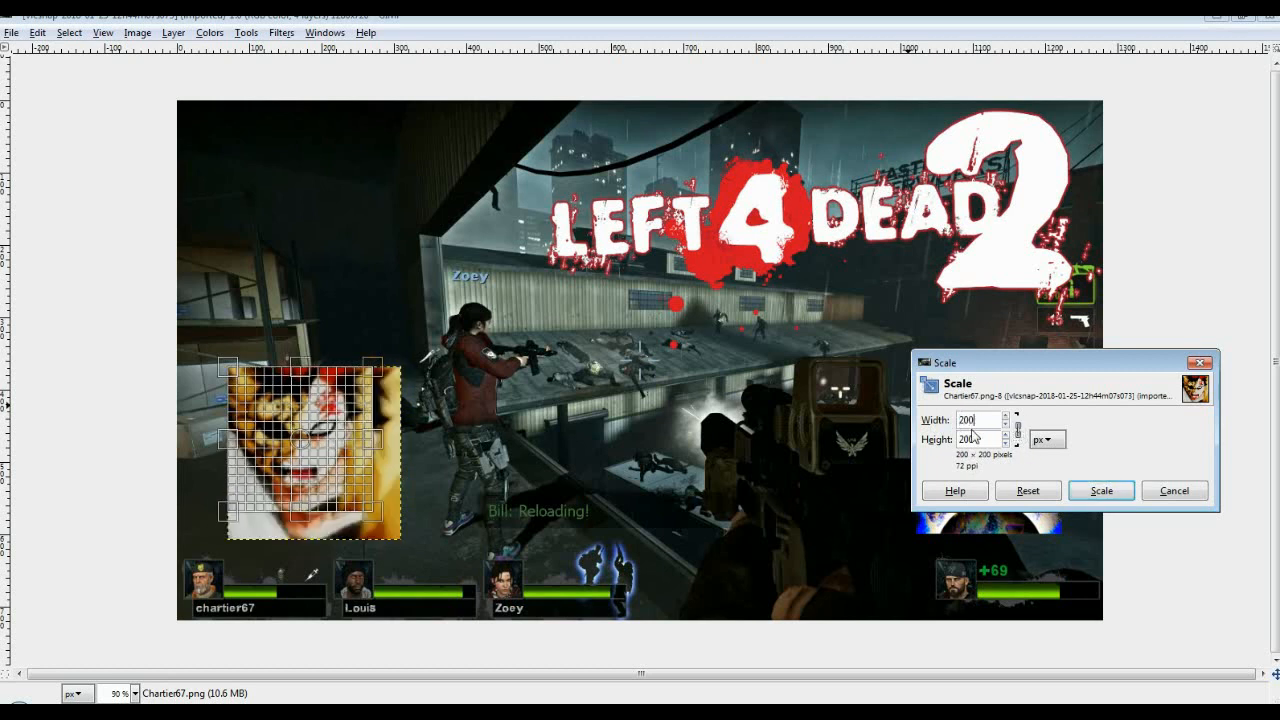
left_click(1115, 494)
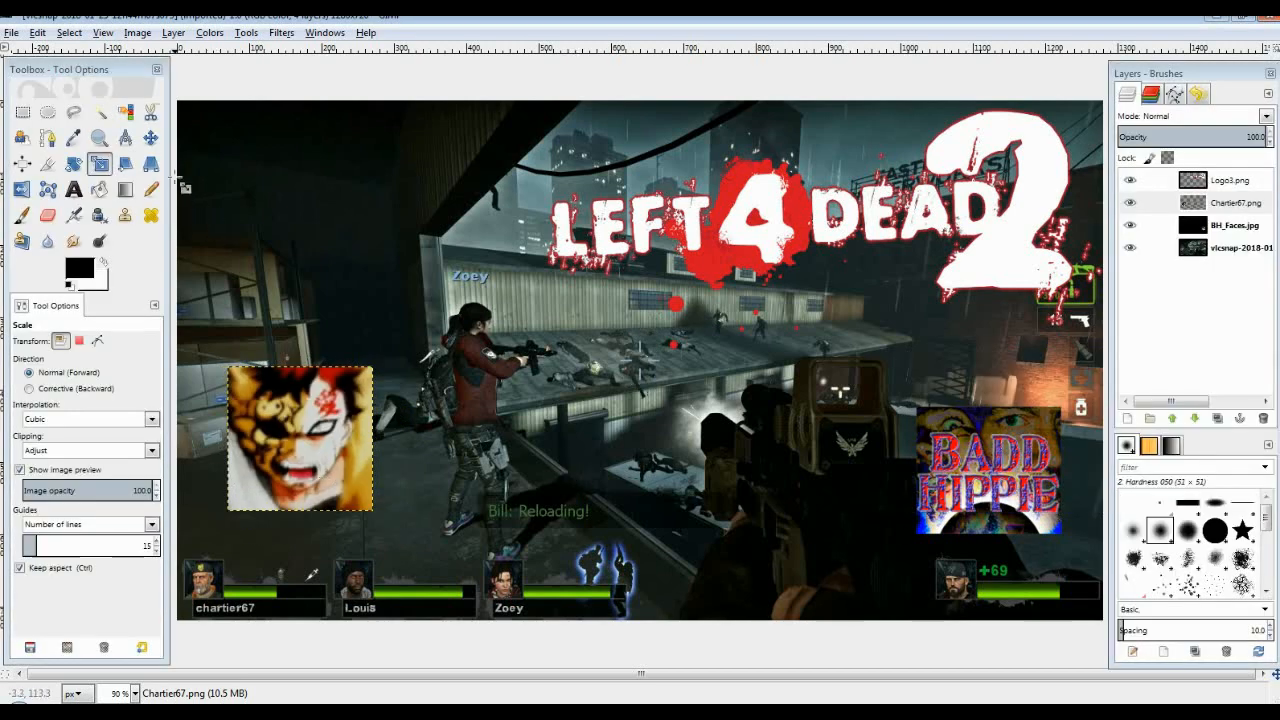
Move the Chartier67 layer to the picture's left edge, directly above the chartier67 health bar
left_click(151, 138)
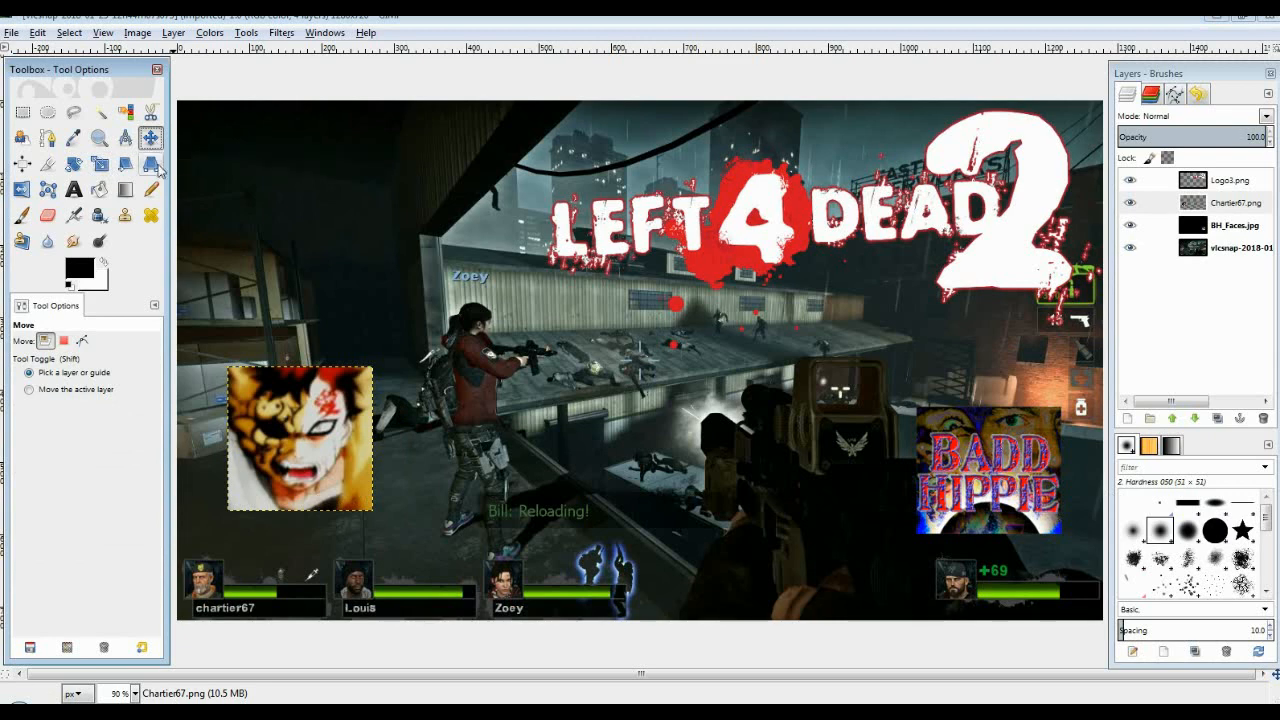
left_click_drag(337, 446, 292, 483)
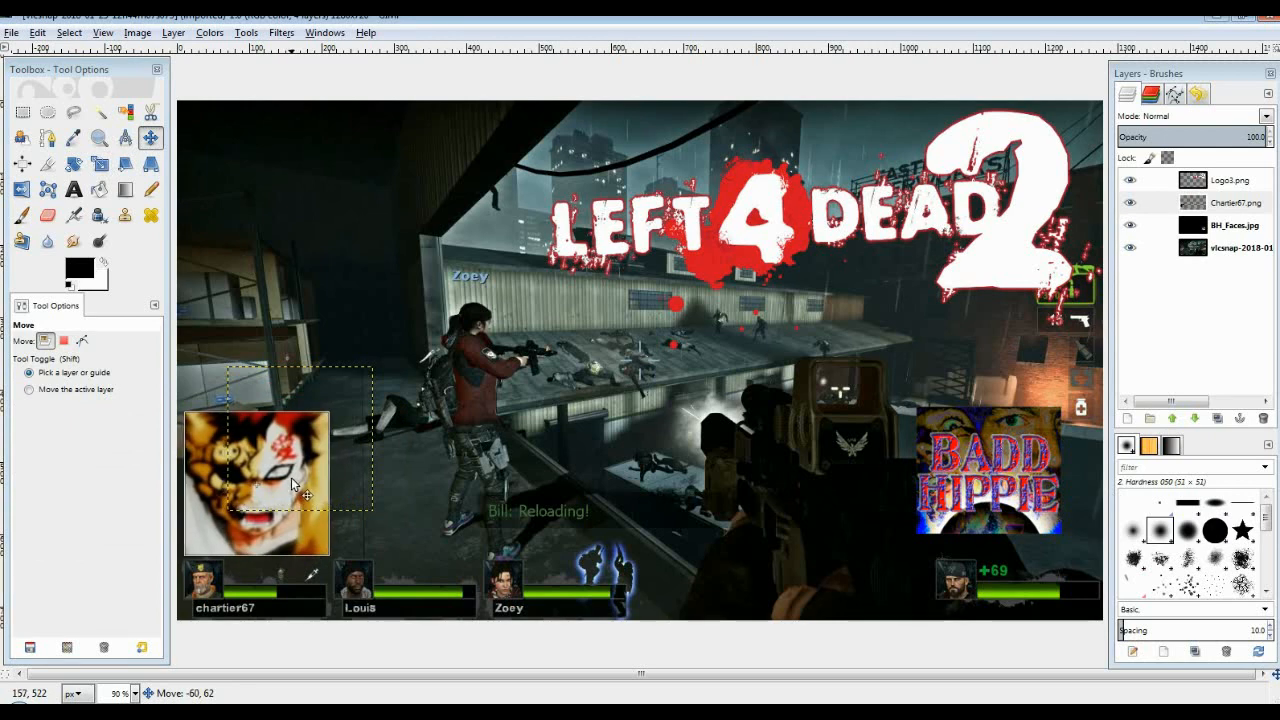
left_click_drag(292, 483, 292, 485)
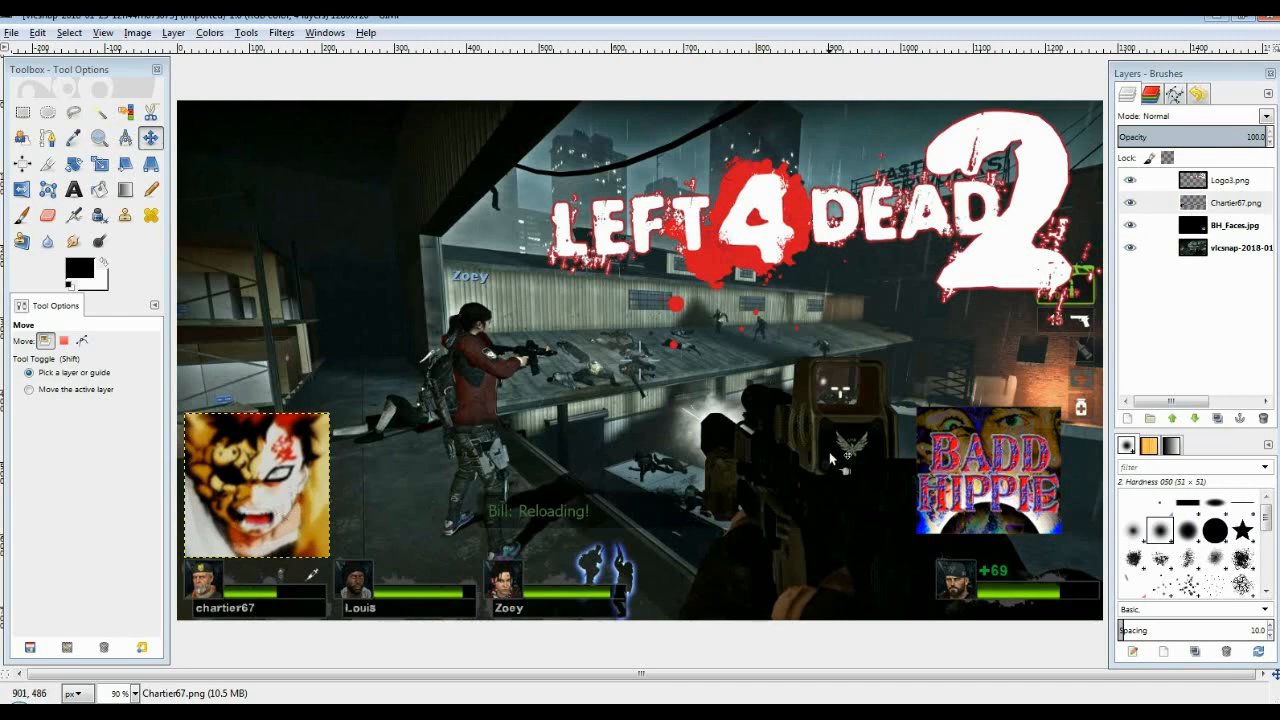
Scale the BH_Faces layer to 200 × 200 px with width and height unlinked
left_click(1200, 182)
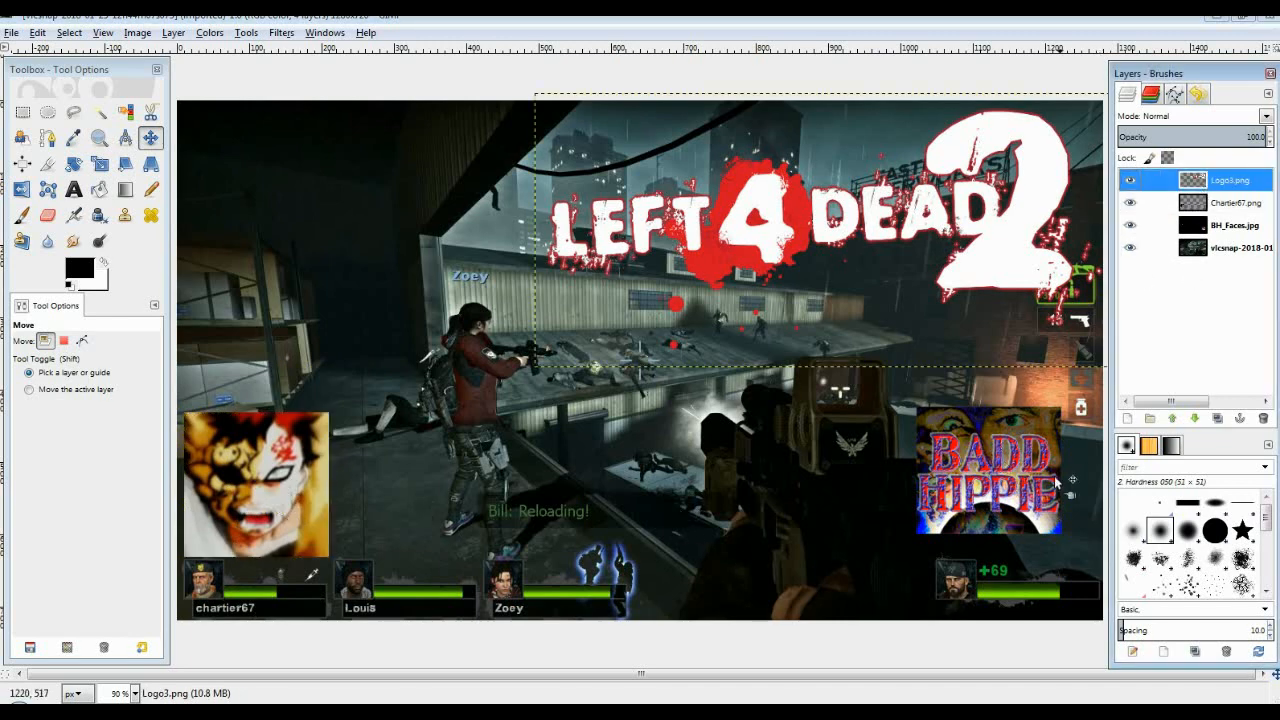
left_click(1221, 228)
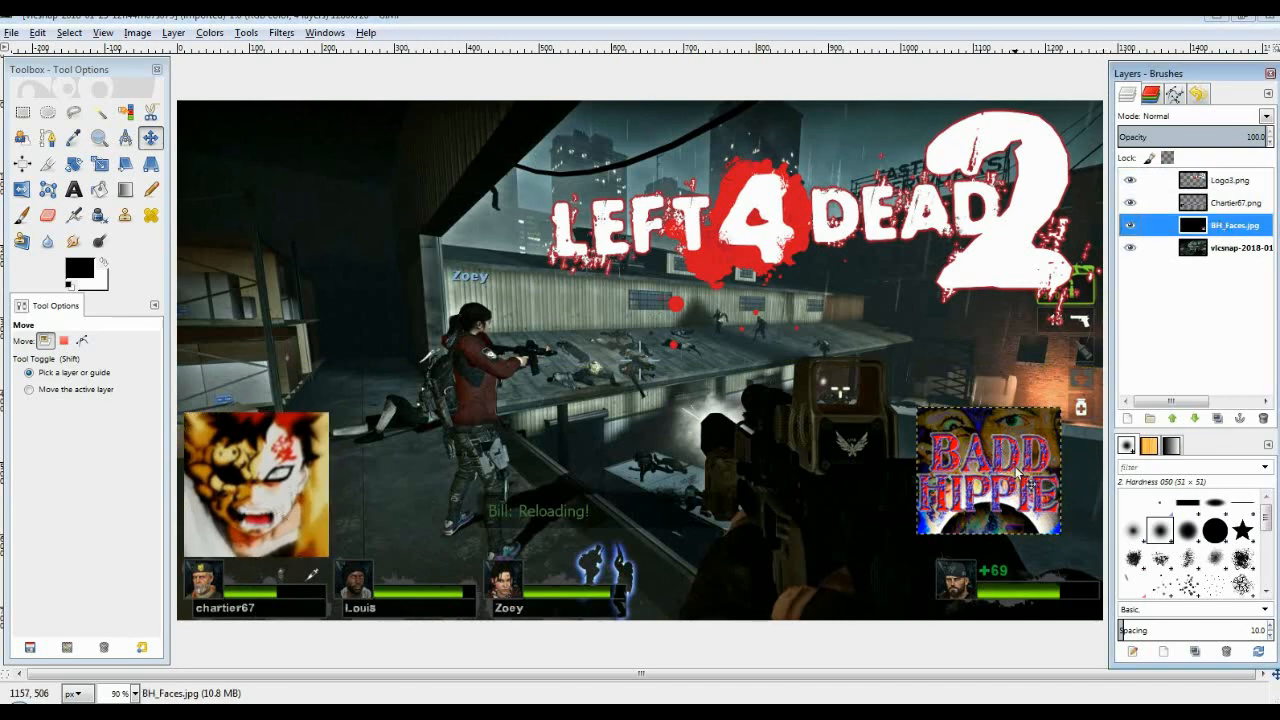
left_click(101, 164)
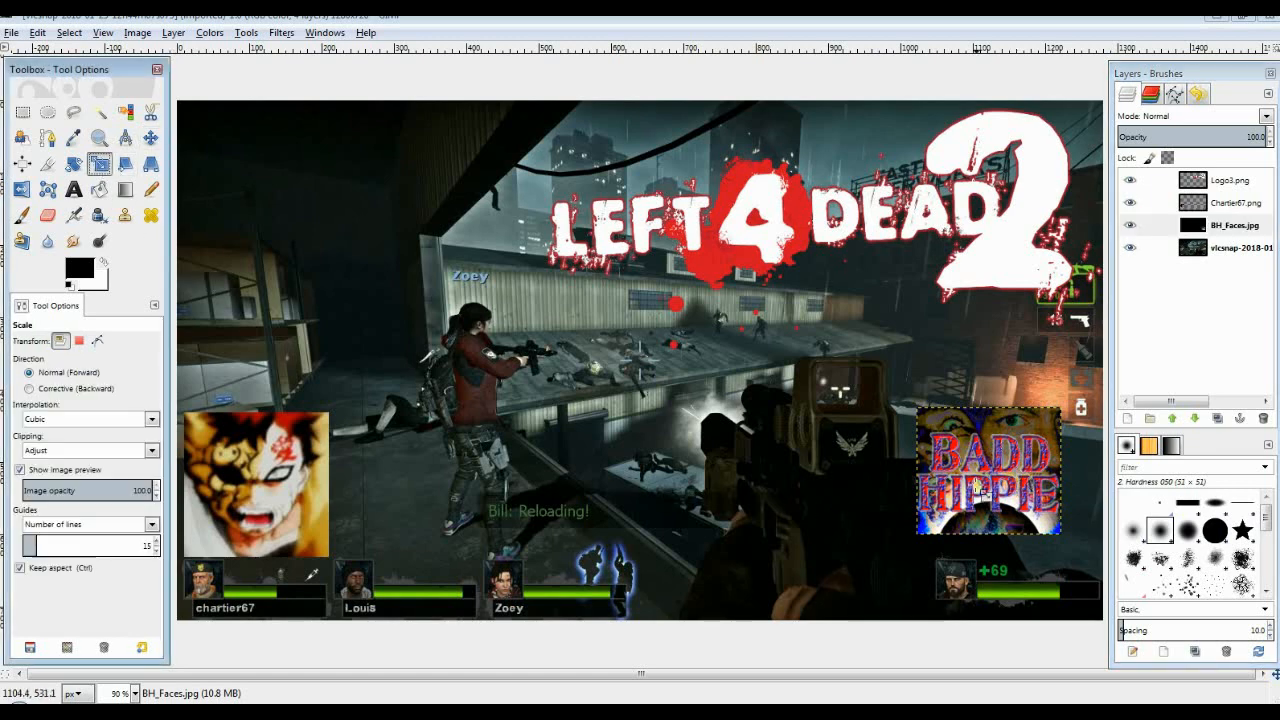
left_click(978, 492)
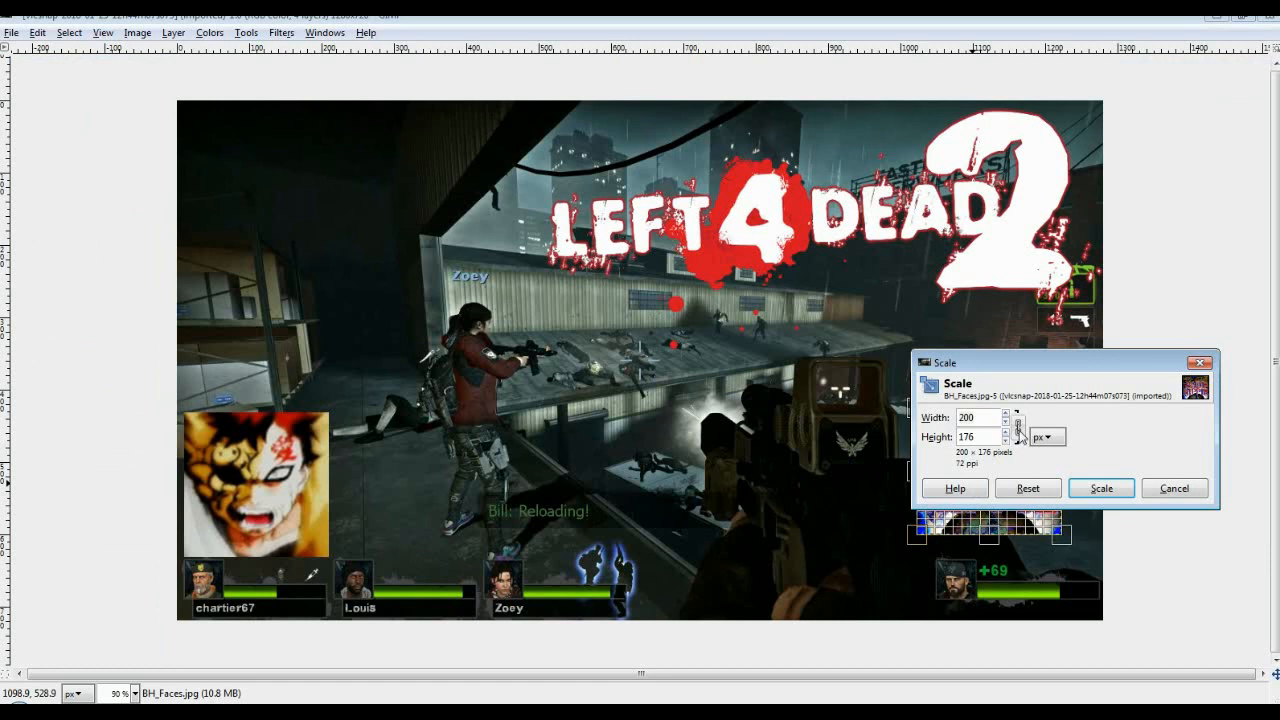
left_click(1018, 427)
left_click_drag(979, 440, 930, 443)
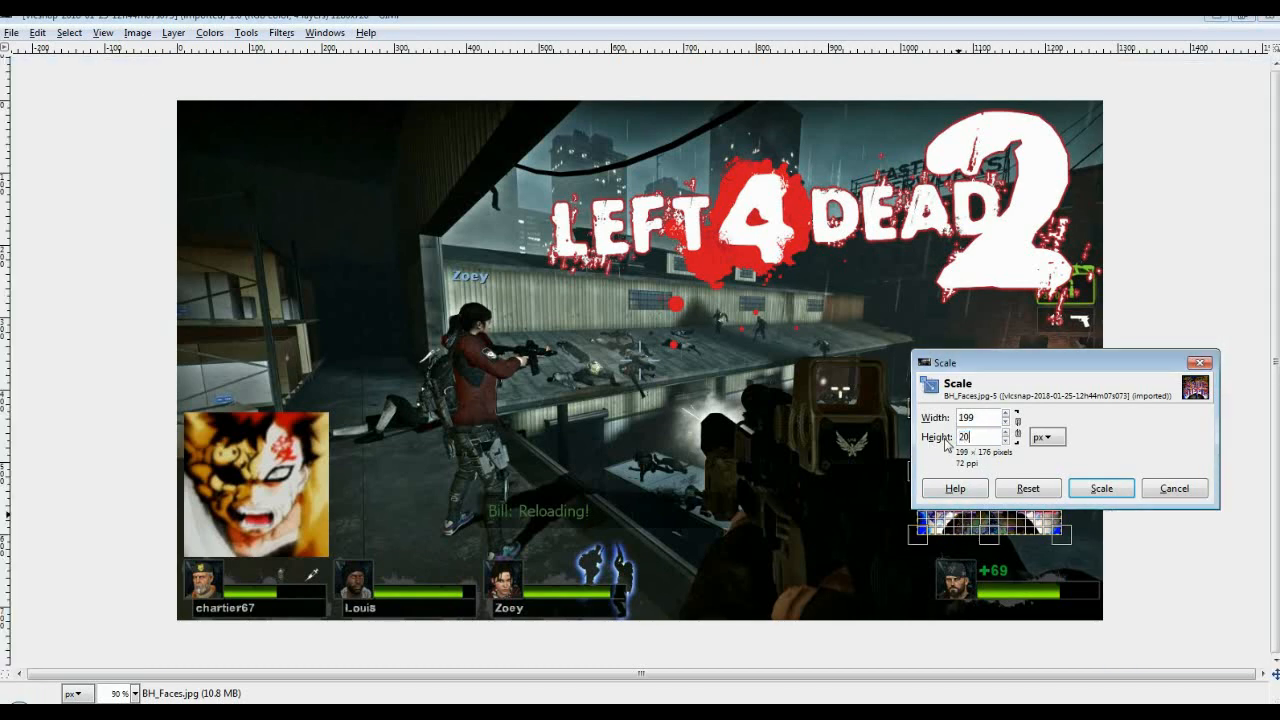
left_click_drag(977, 417, 950, 408)
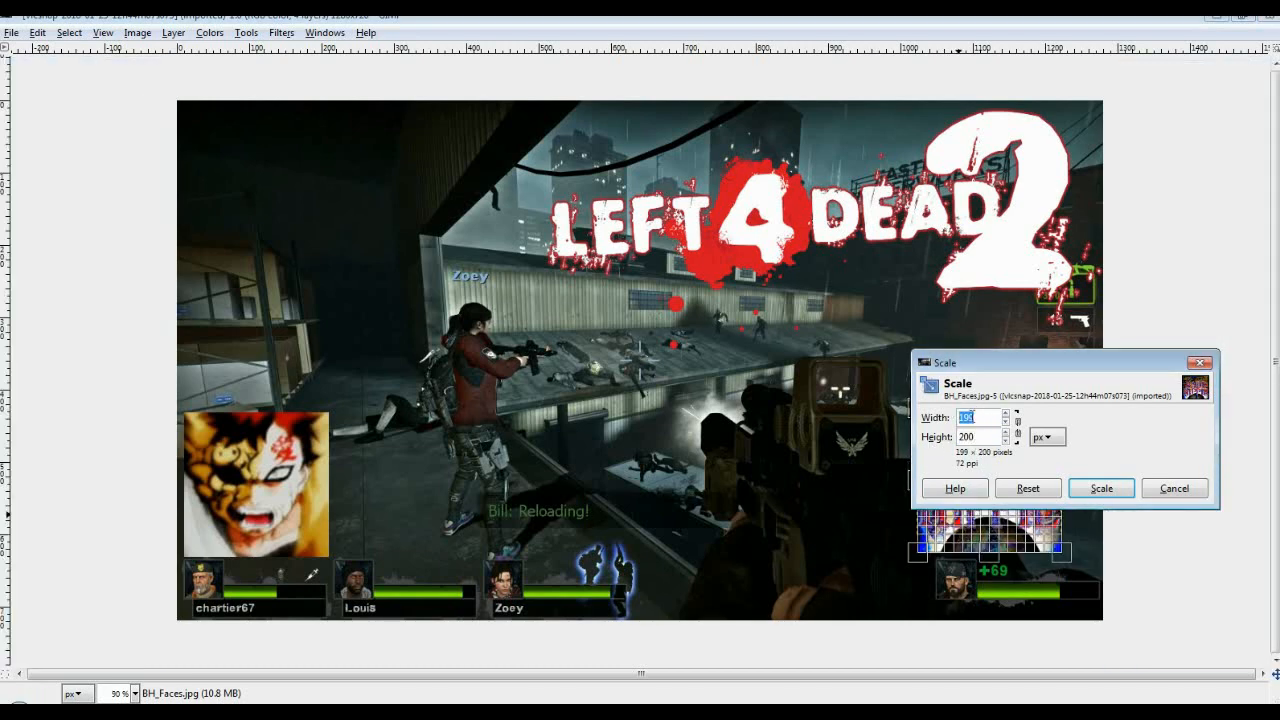
key("Return")
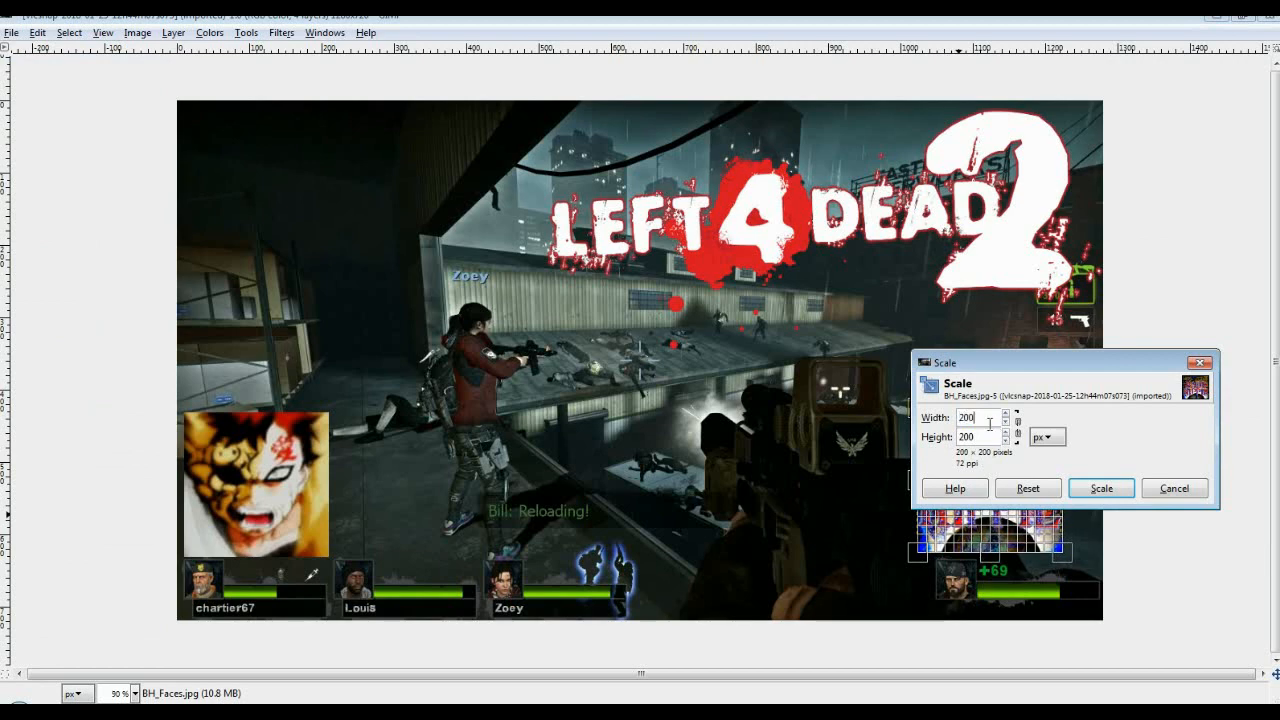
left_click(1097, 492)
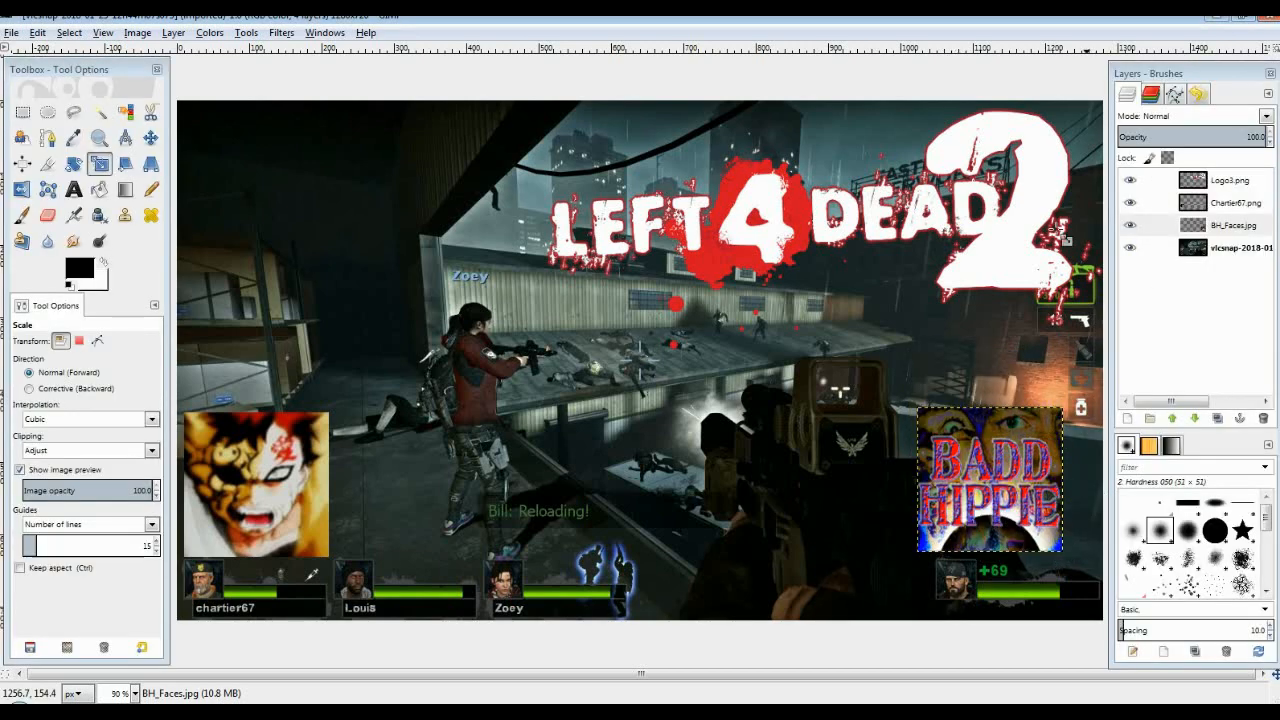
Move the BH_Faces layer to the picture's right edge above the health bar, and shift the Left 4 Dead 2 logo slightly down and left
left_click(150, 137)
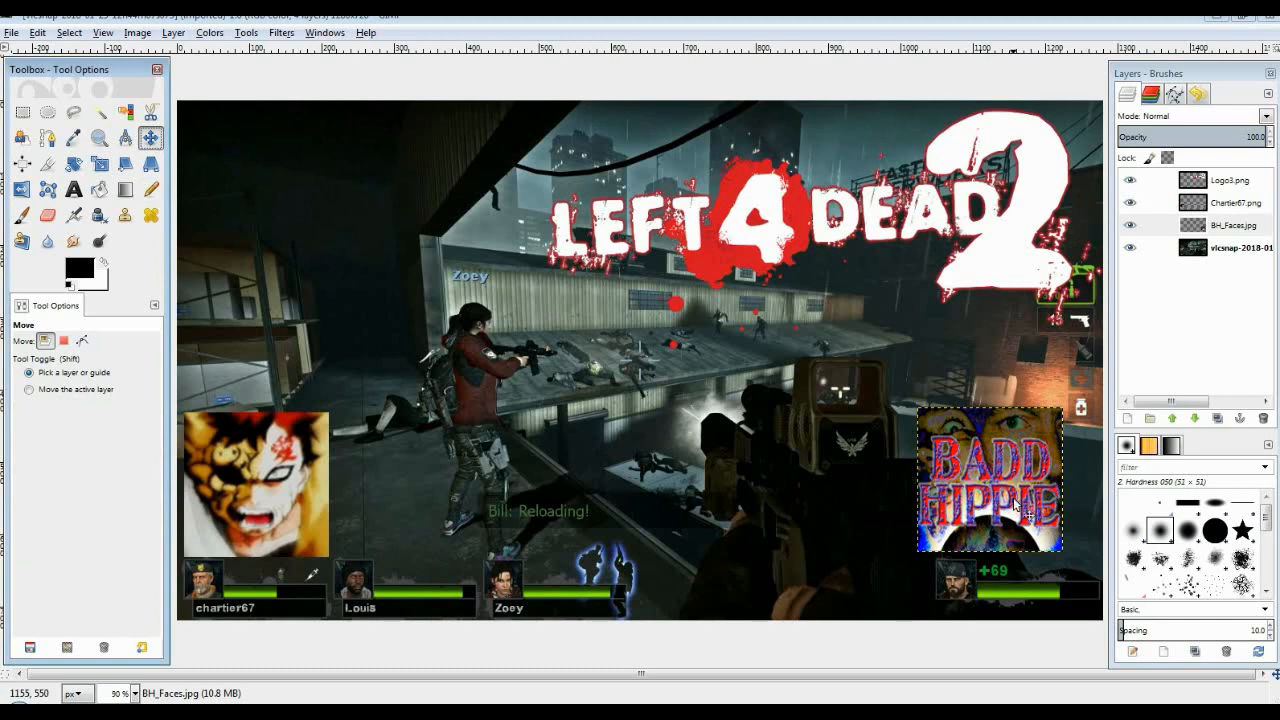
left_click_drag(1015, 505, 1052, 506)
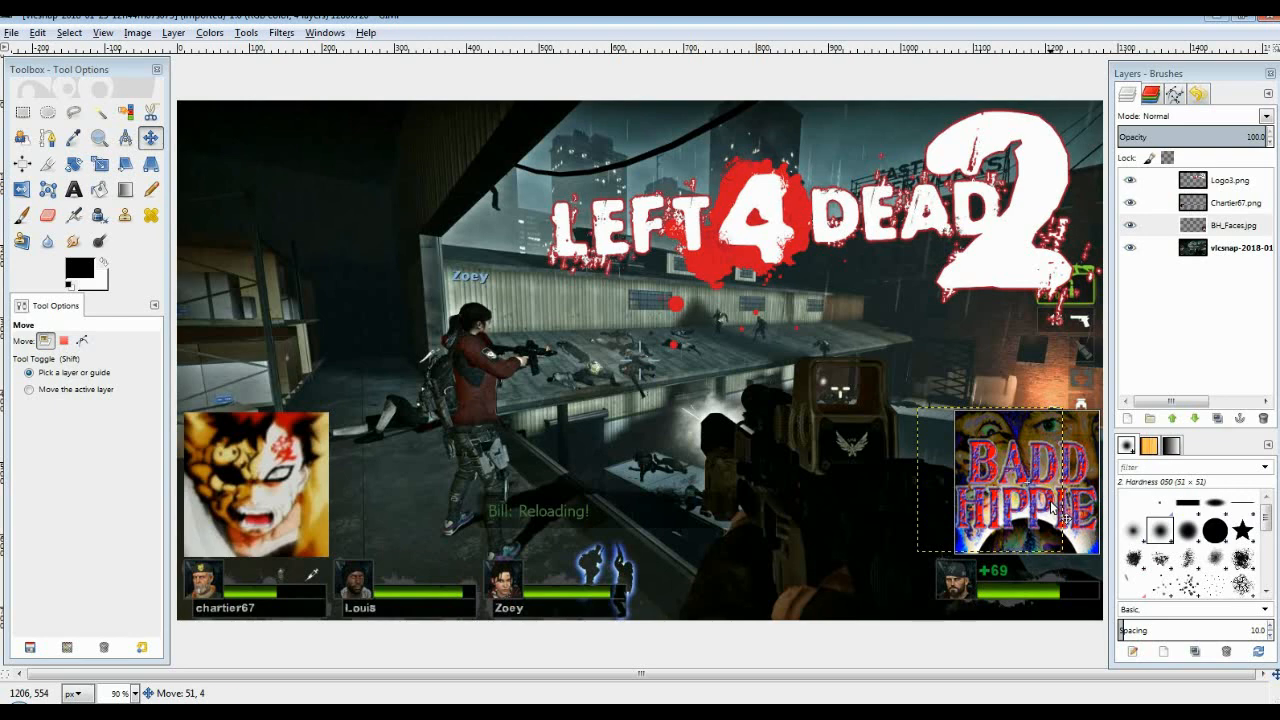
left_click_drag(1052, 507, 1052, 507)
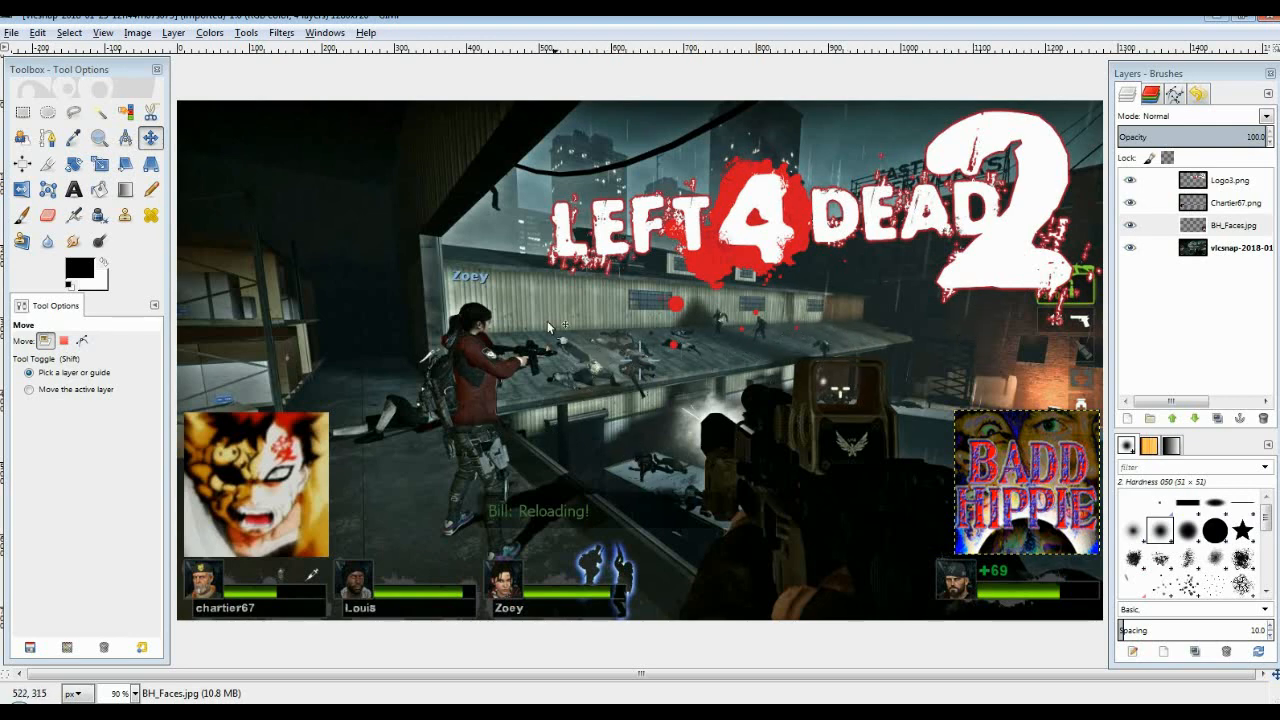
mouse_move(1000, 250)
left_mouse_down()
mouse_move(1005, 280)
mouse_move(979, 272)
mouse_move(989, 265)
left_mouse_up()
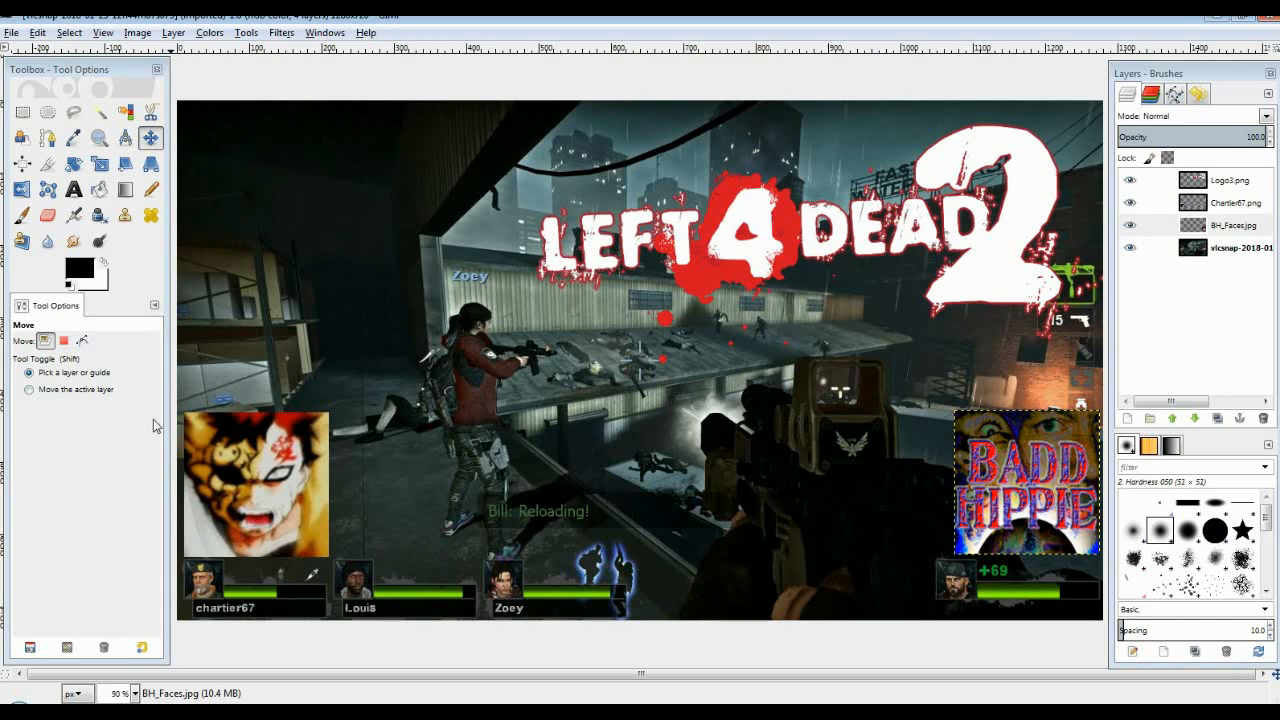
Activate the Text tool and choose the SF Intoxicated Blues Bold font
left_click(73, 189)
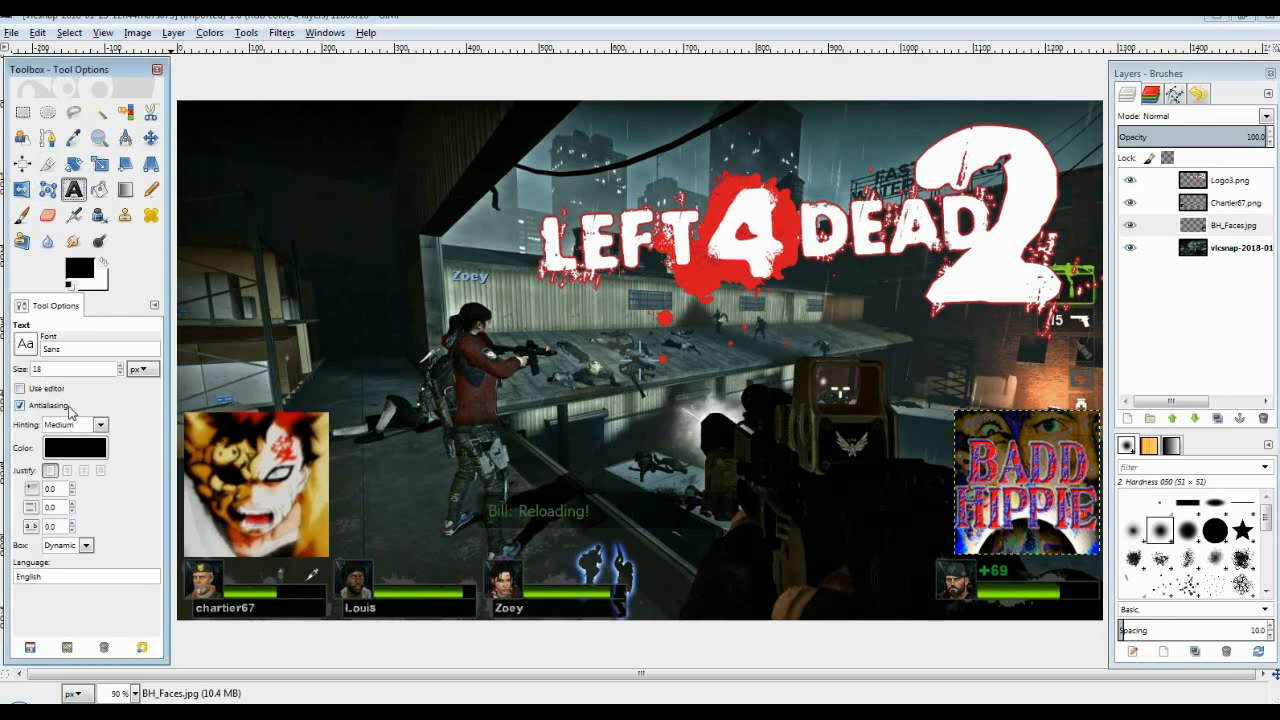
left_click(26, 345)
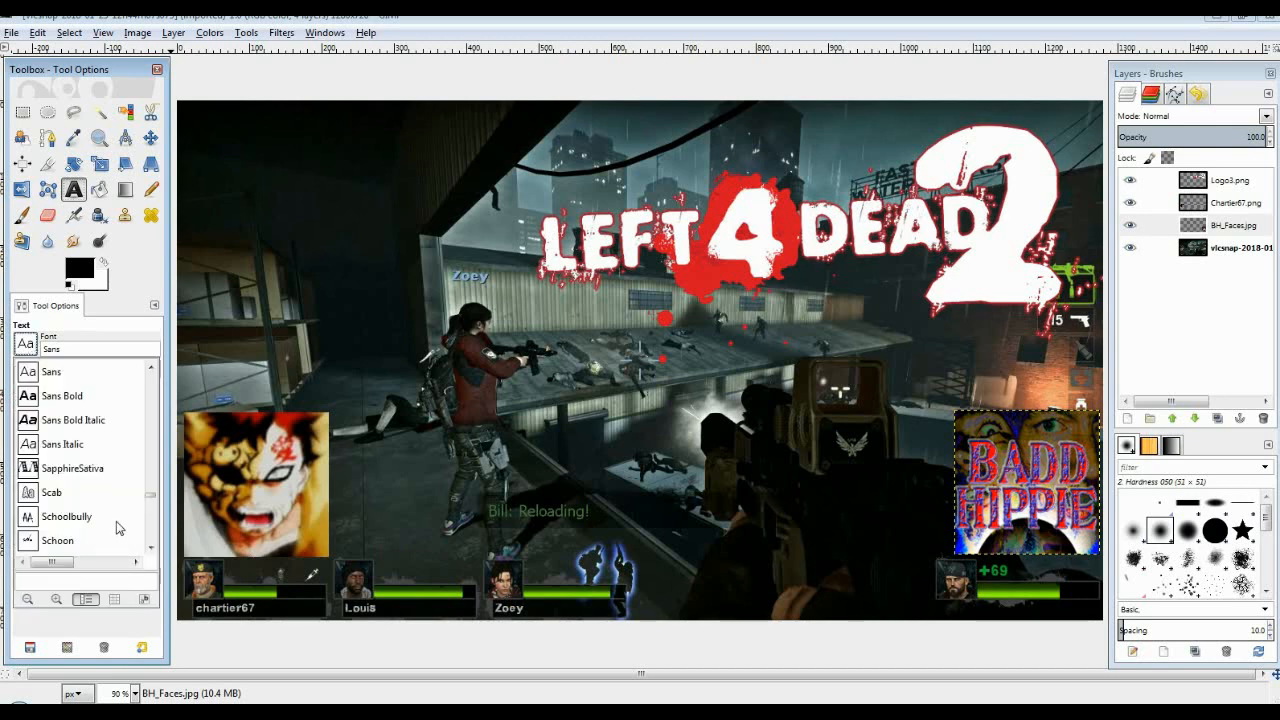
scroll(108, 485, "down", 3)
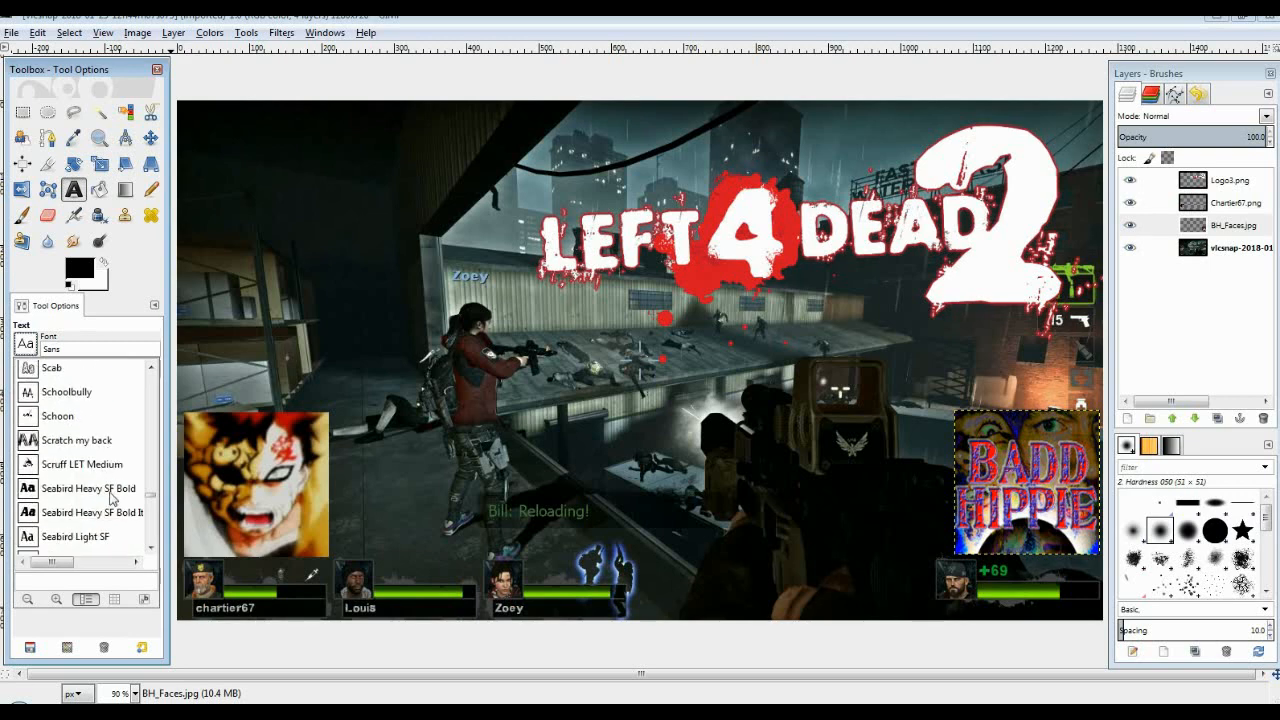
scroll(105, 495, "down", 10)
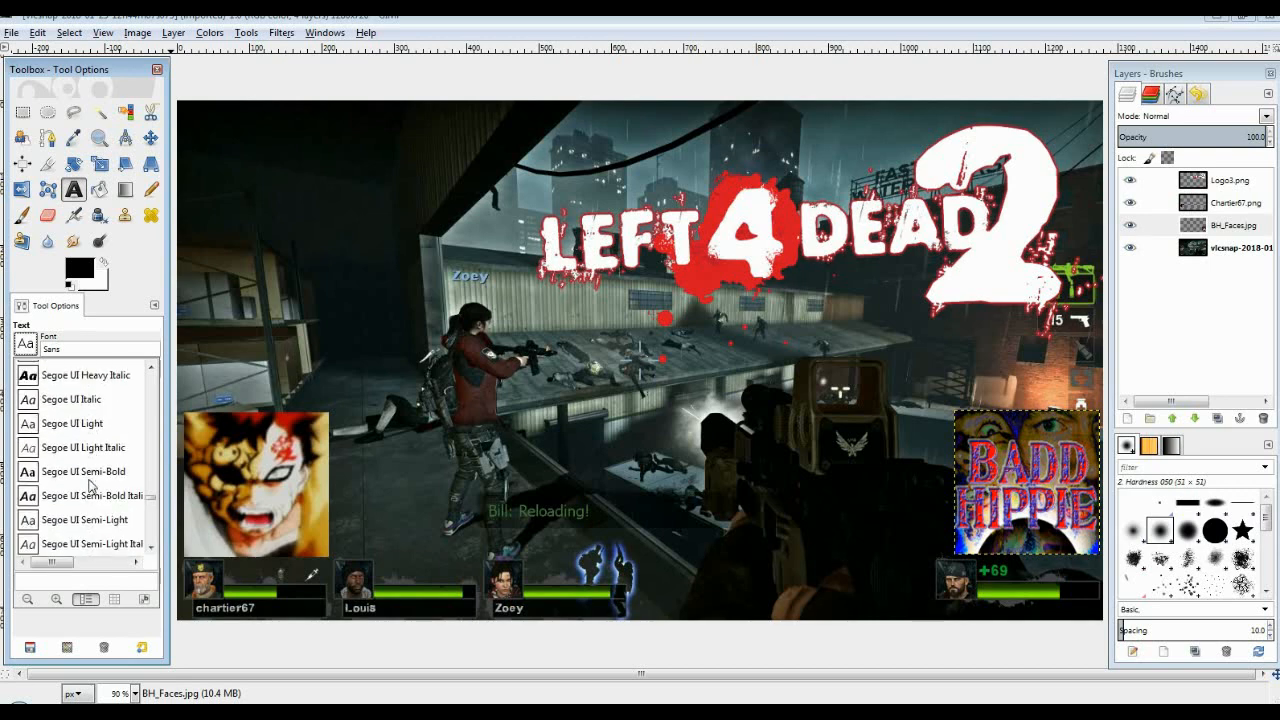
scroll(90, 485, "down", 10)
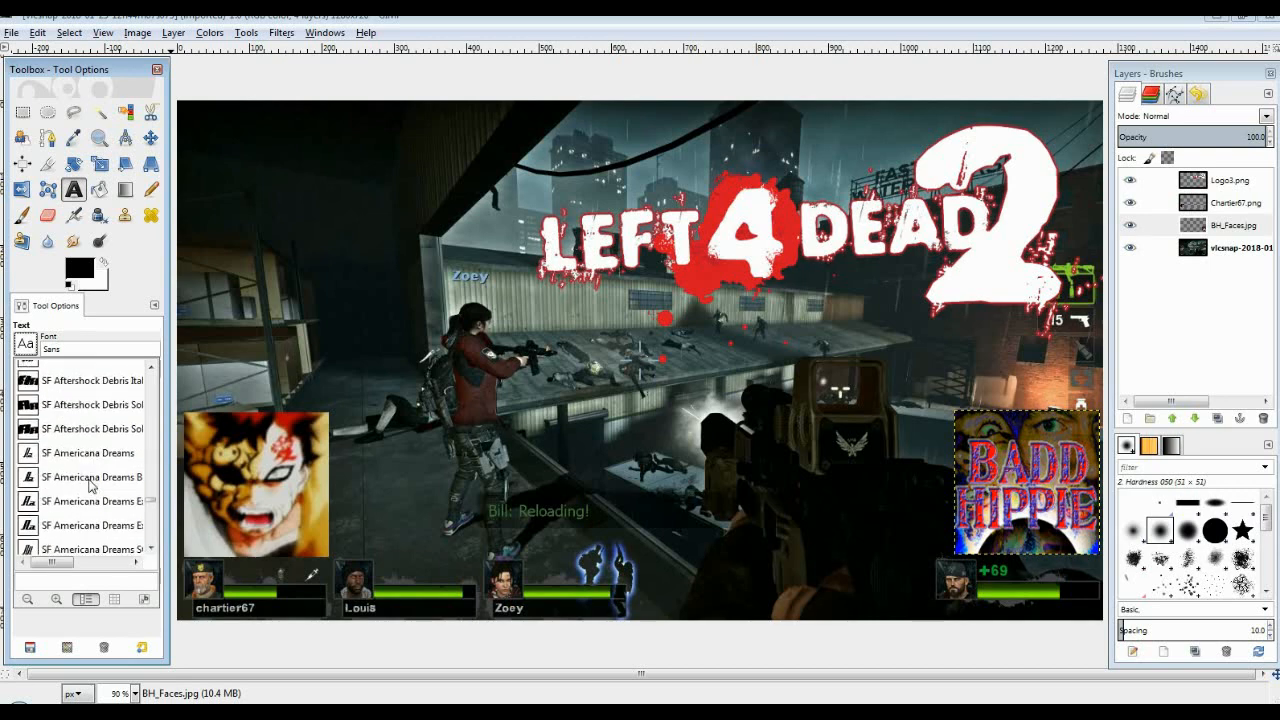
scroll(90, 485, "down", 5)
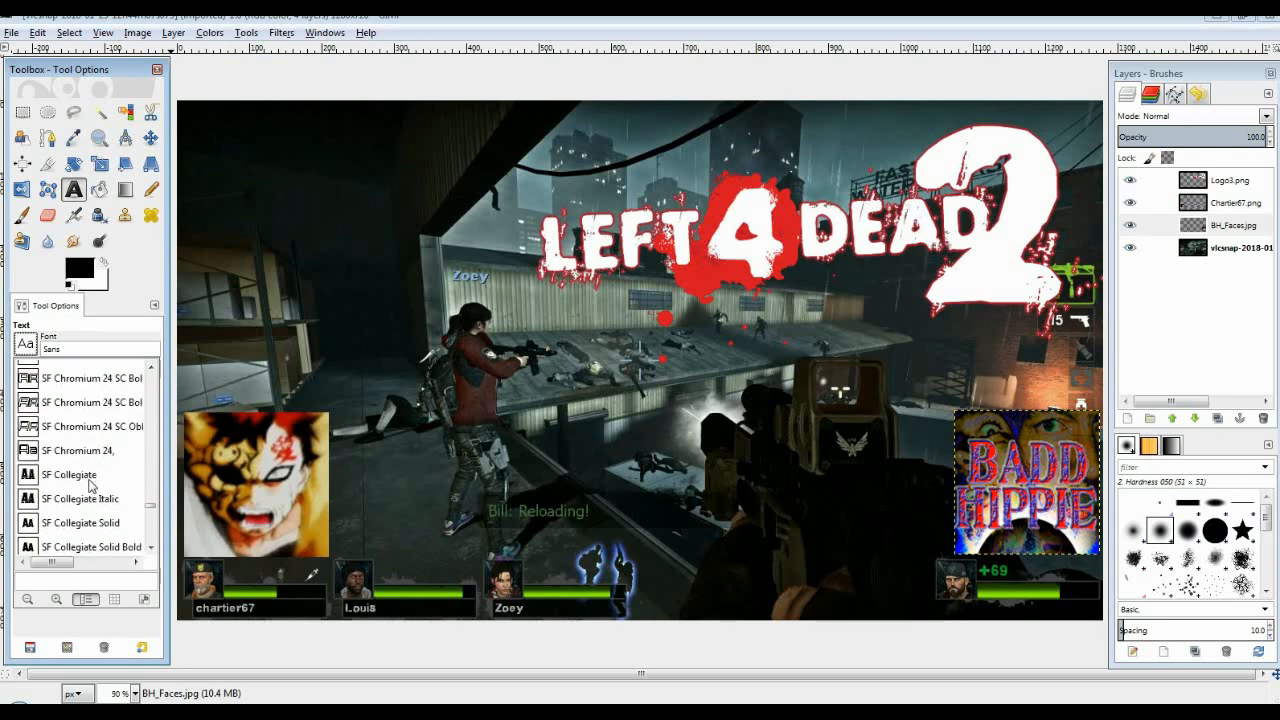
scroll(82, 494, "up", 2)
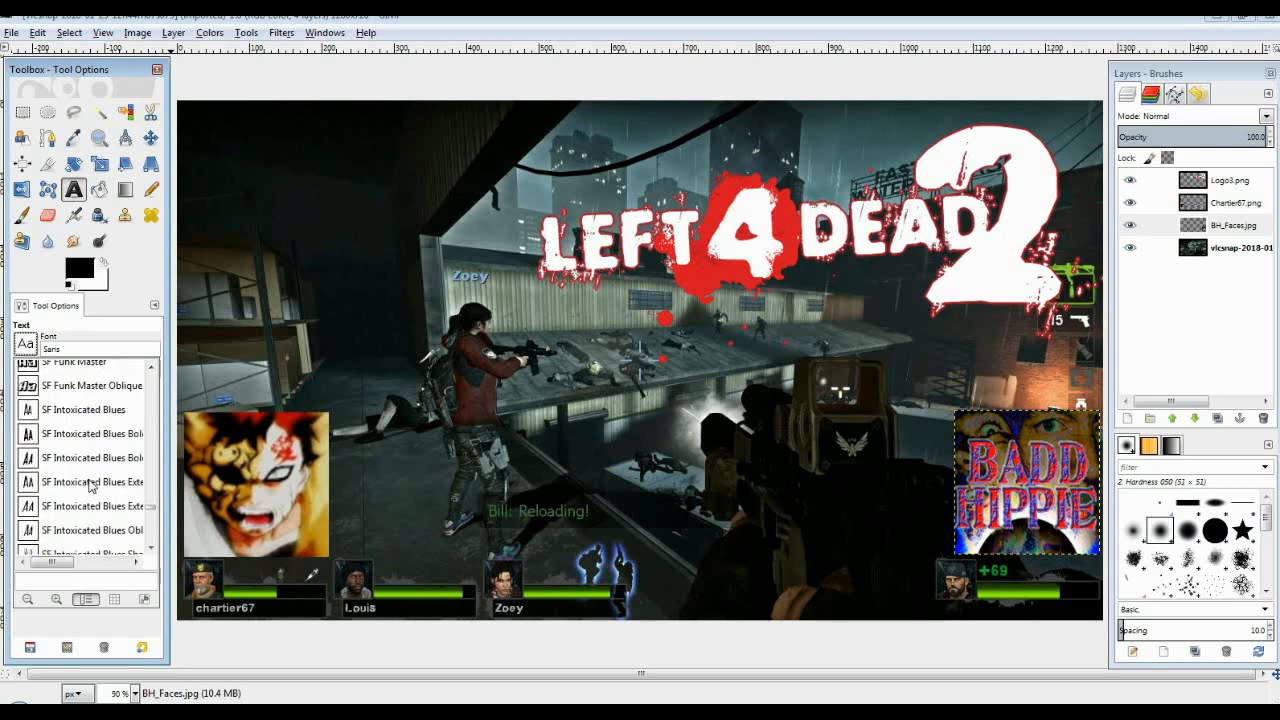
scroll(68, 466, "down", 1)
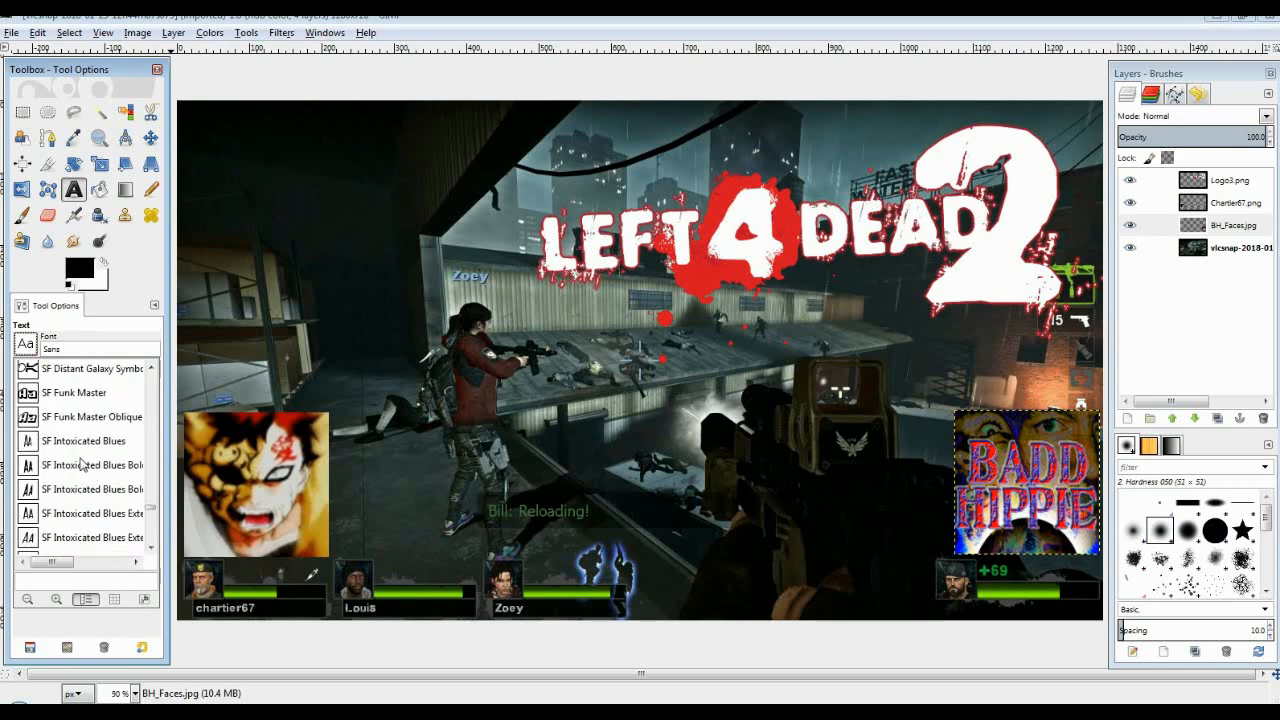
left_click(75, 468)
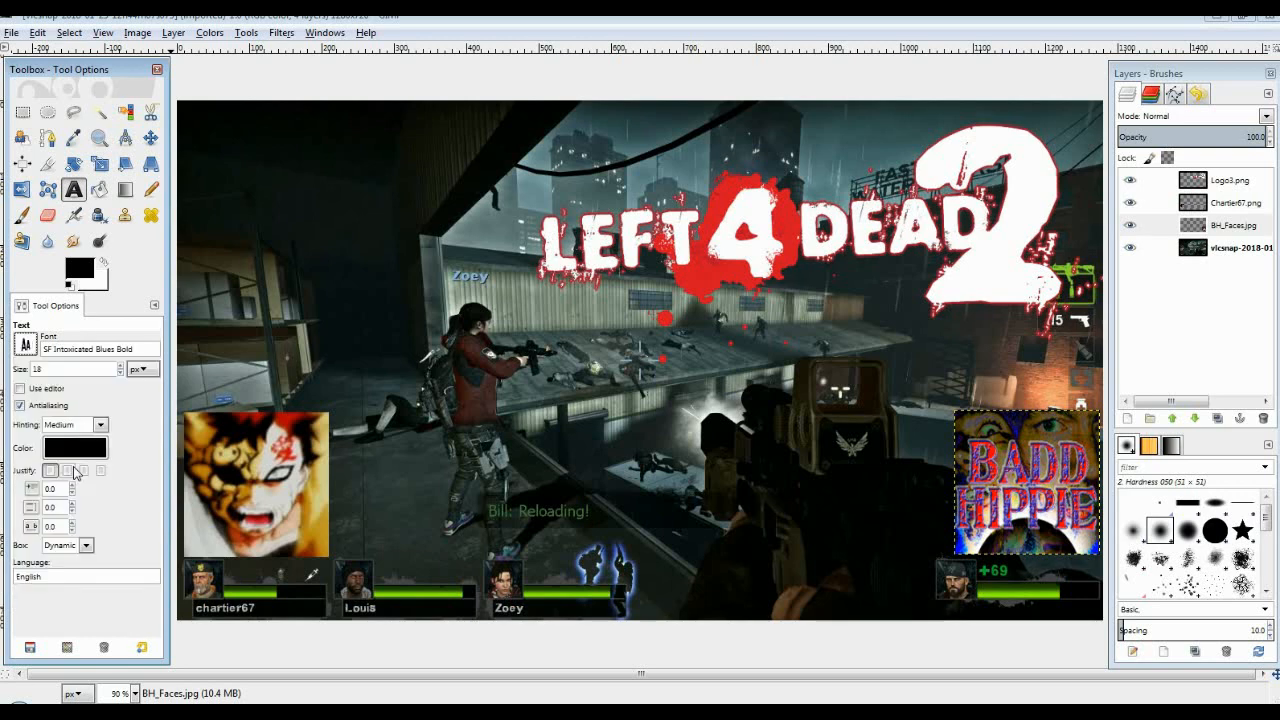
Set the text colour to white, the justification to centered and the text size to 75 px
left_click(76, 450)
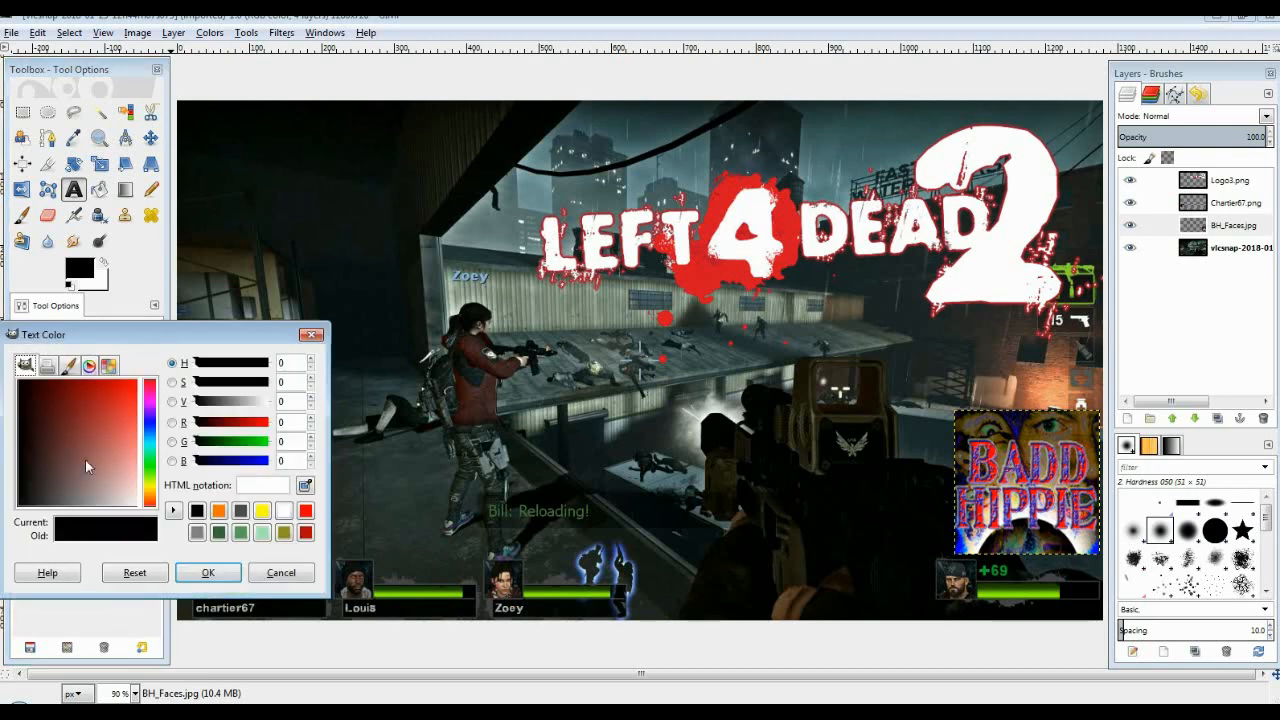
left_click(284, 511)
left_click(208, 572)
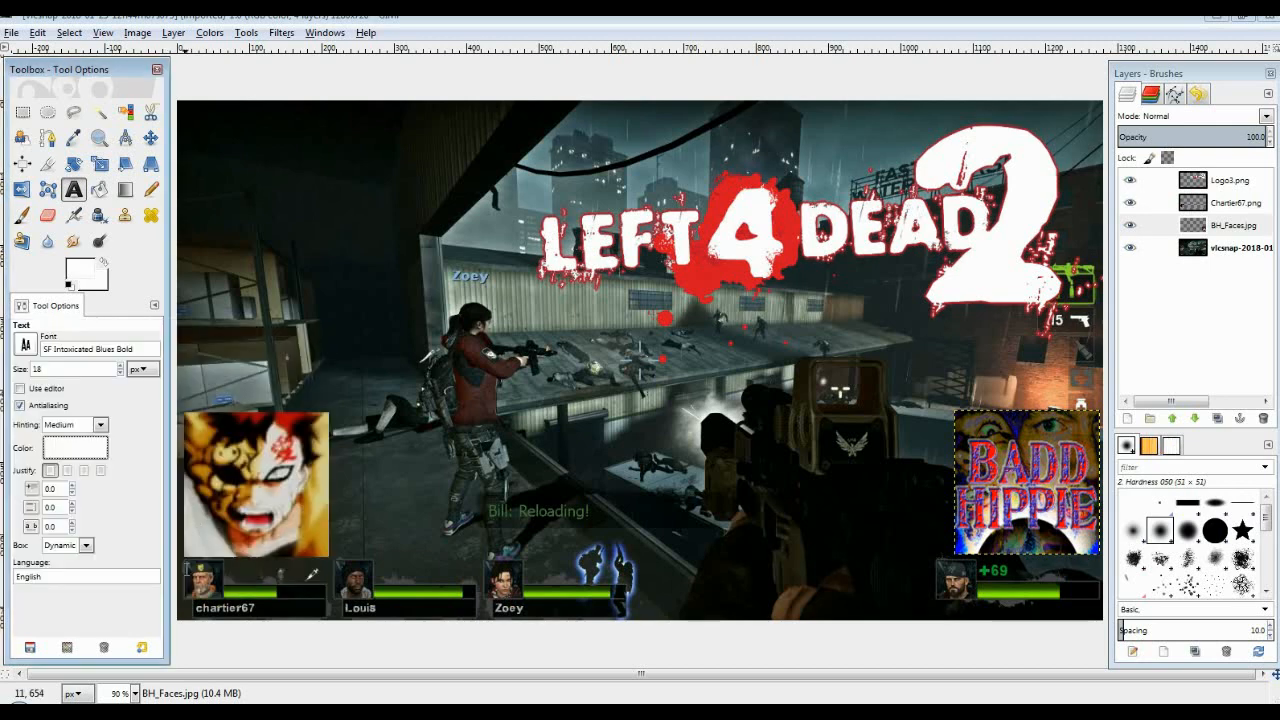
left_click(85, 471)
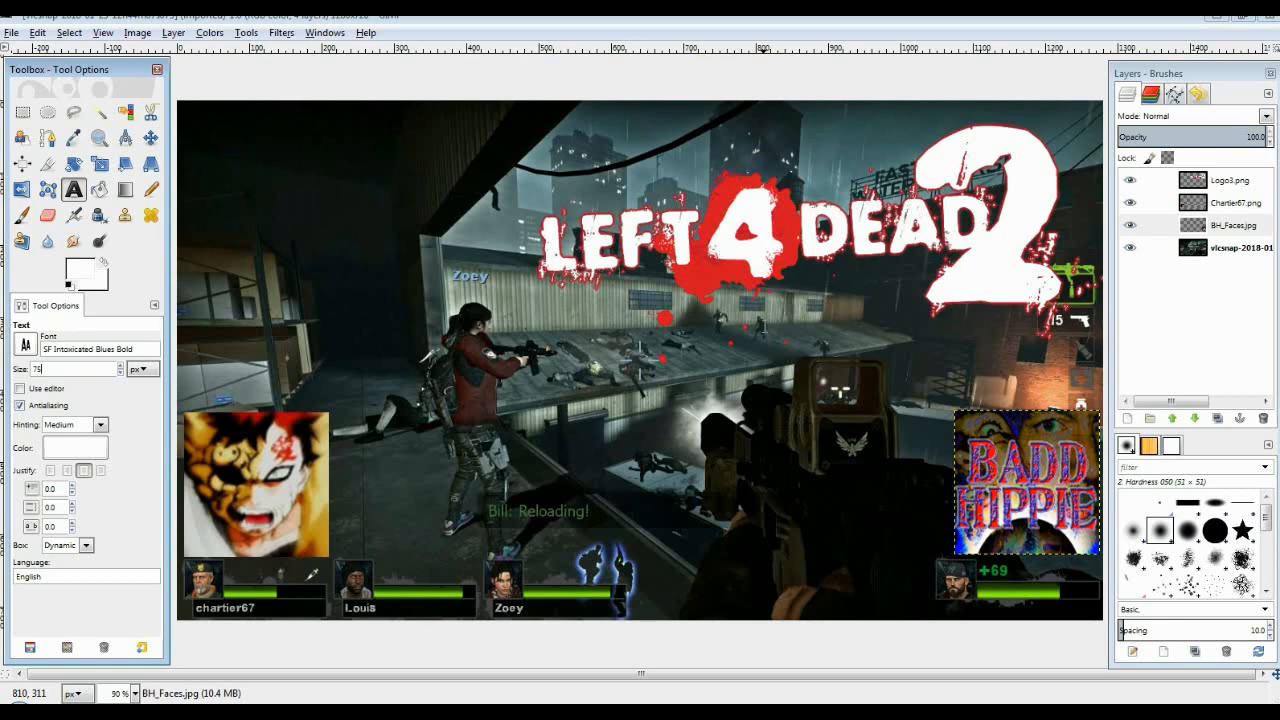
Draw a text box about 837 × 184 px between the two portrait pictures and enter "Co-op with Chartier67" on a single line
left_click_drag(340, 418, 948, 552)
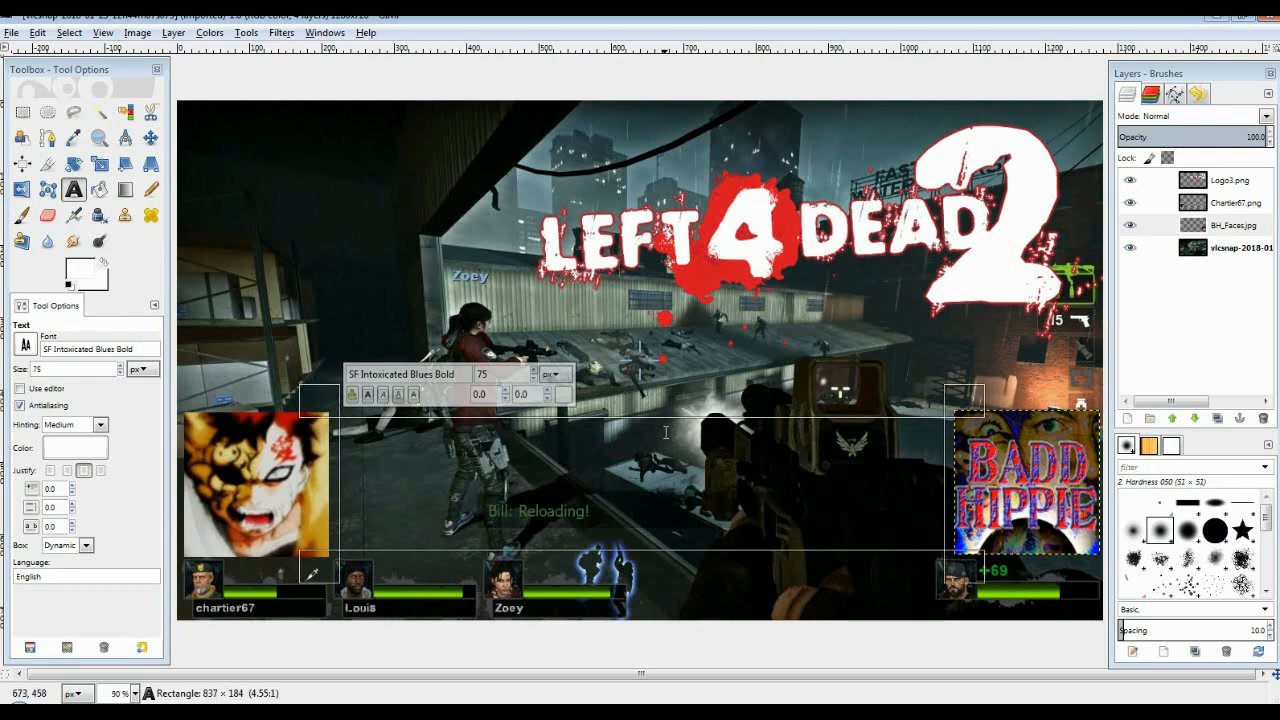
type("Co-o")
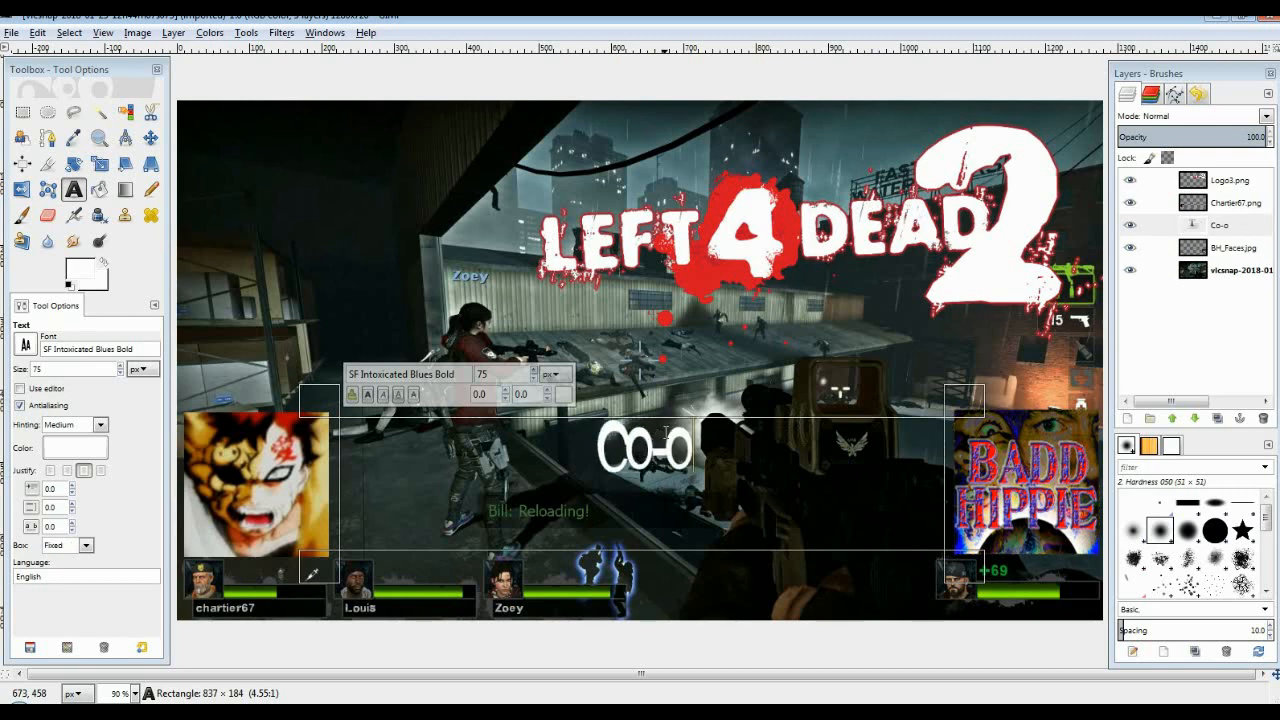
type("p w")
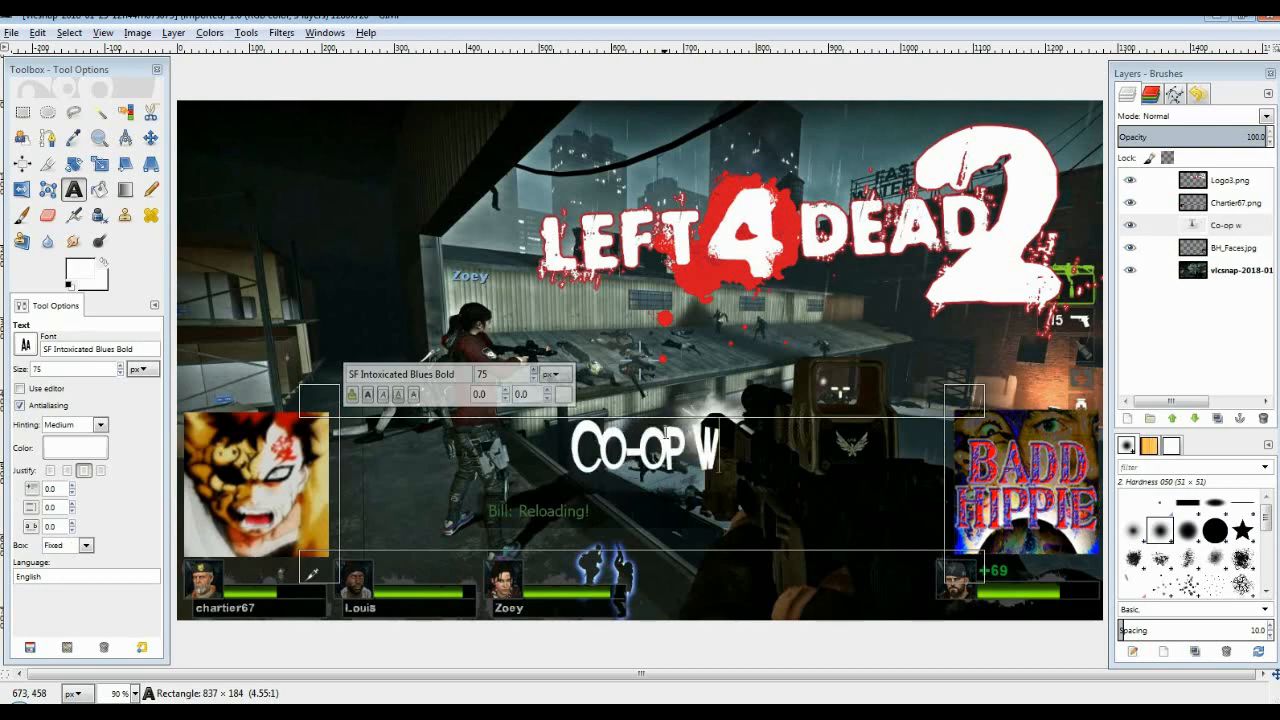
type("ith ")
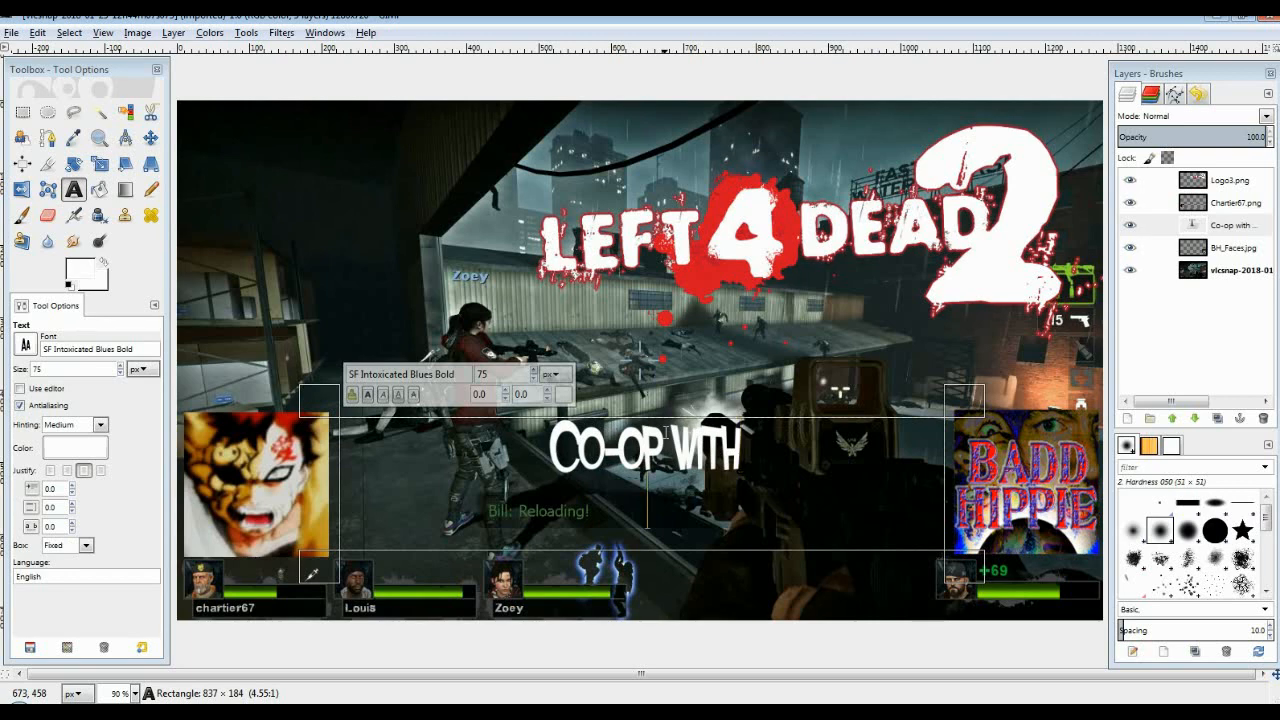
type("Char")
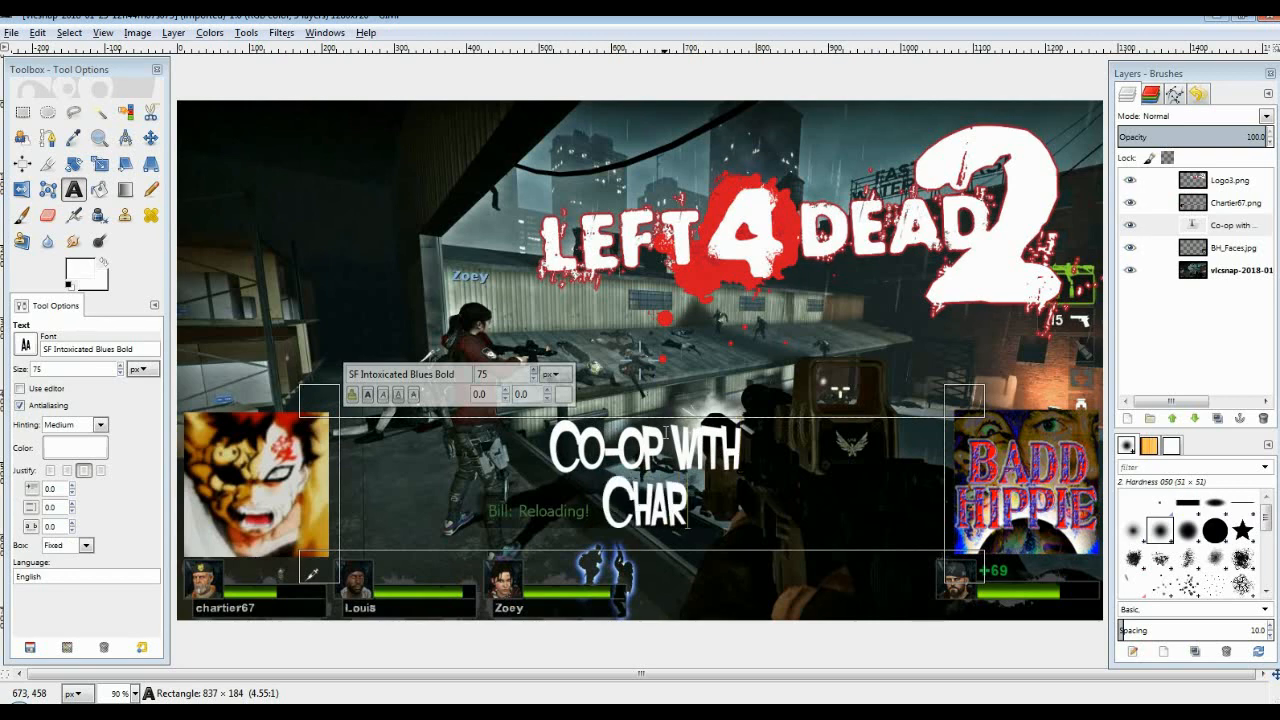
type("tier67")
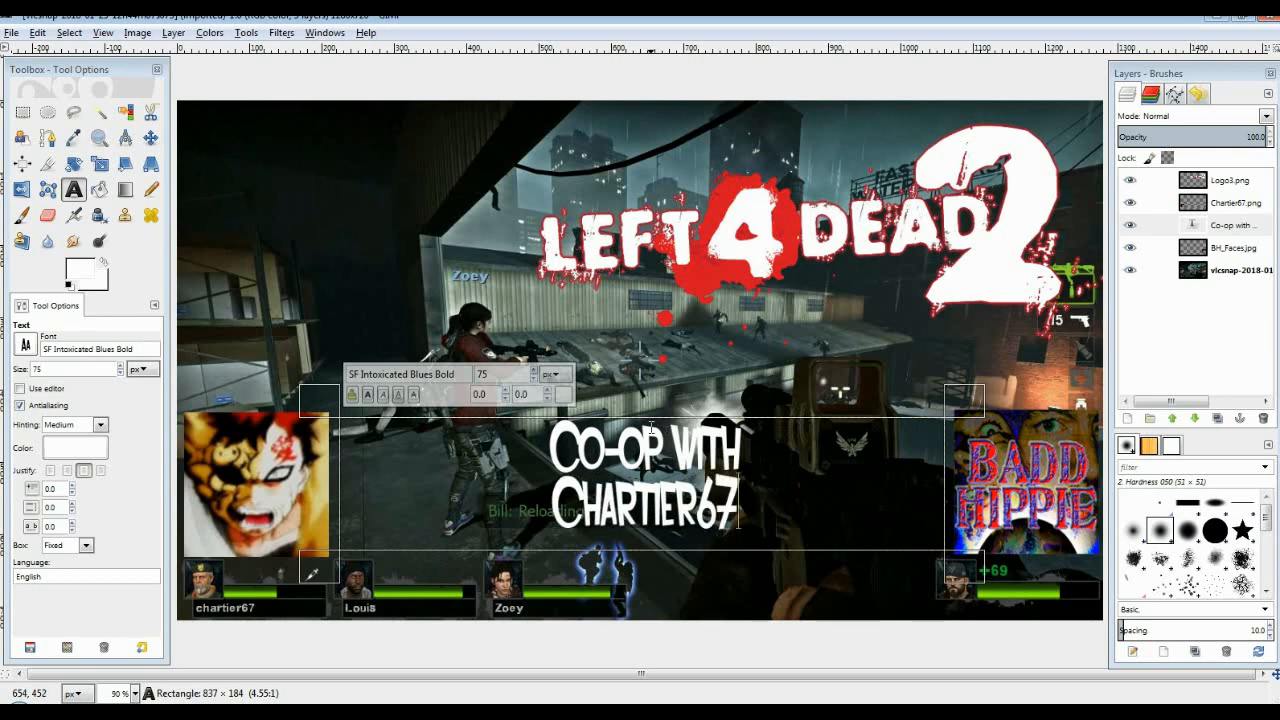
left_click(556, 502)
key("BackSpace")
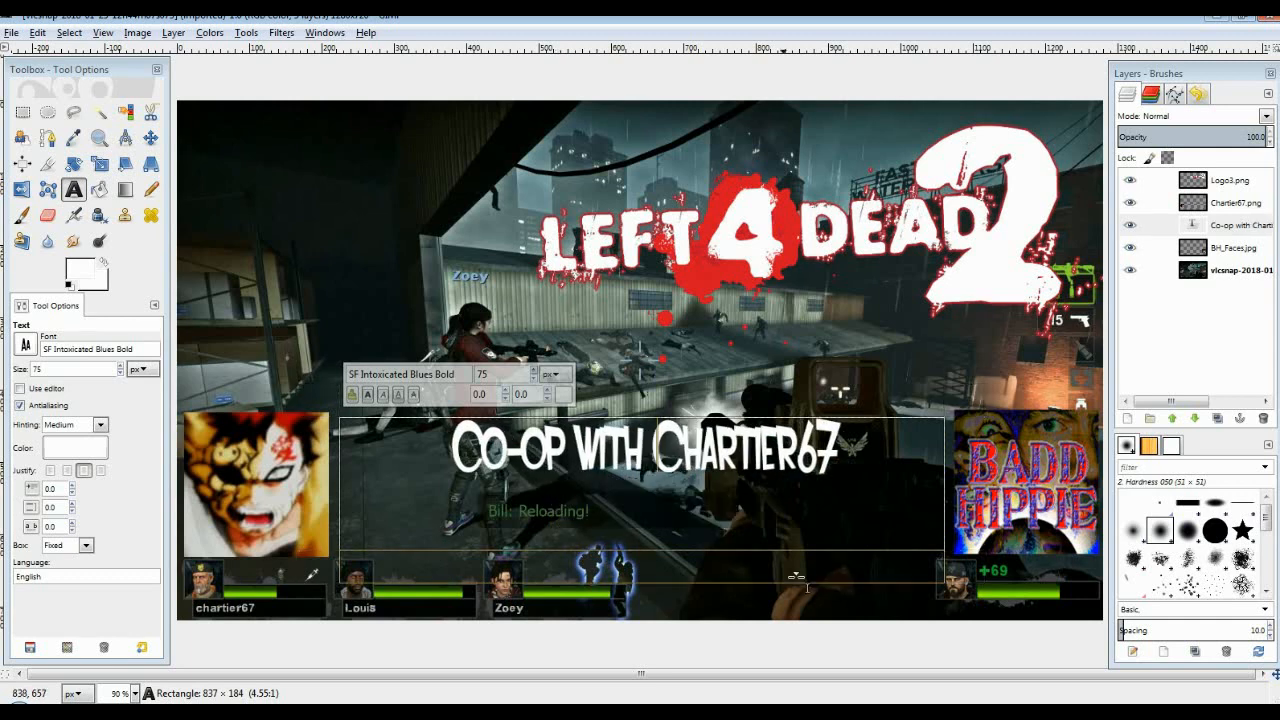
Shrink the "Co-op with Chartier67" text box to about 638 × 95 px and move it down and right, centred between the two portraits
left_click_drag(968, 566, 816, 513)
left_click_drag(816, 513, 811, 515)
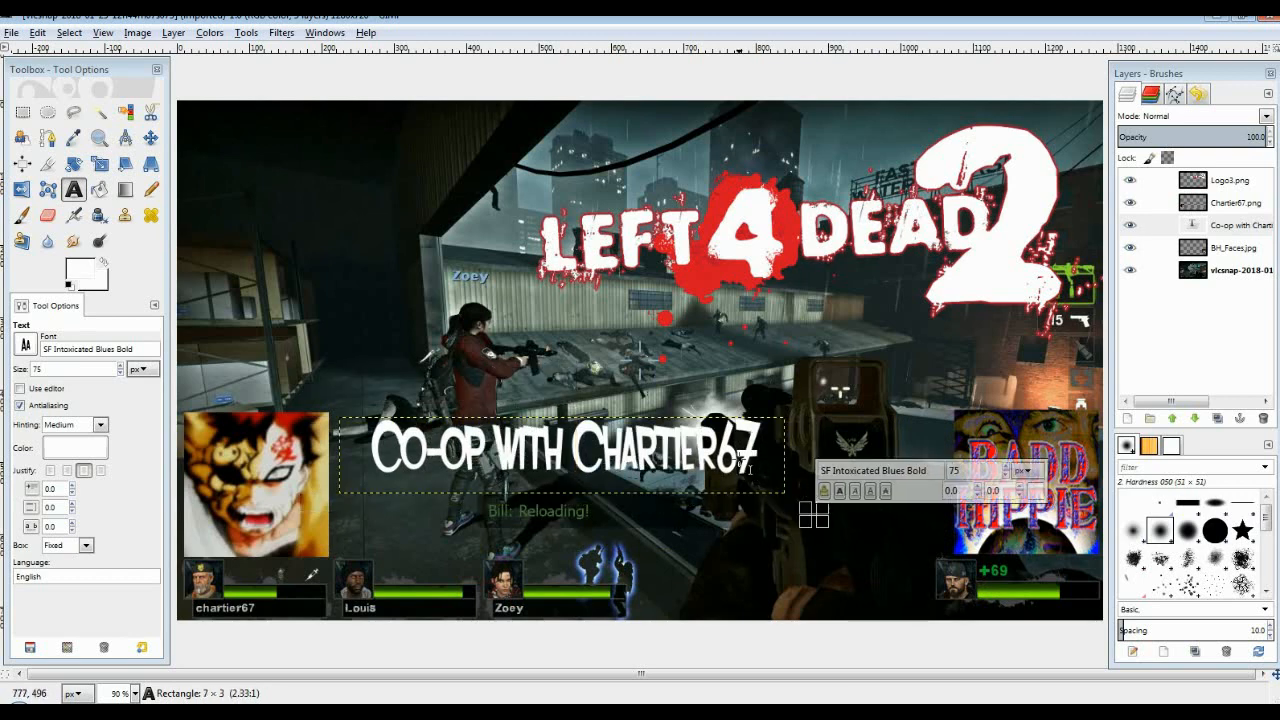
left_click(148, 140)
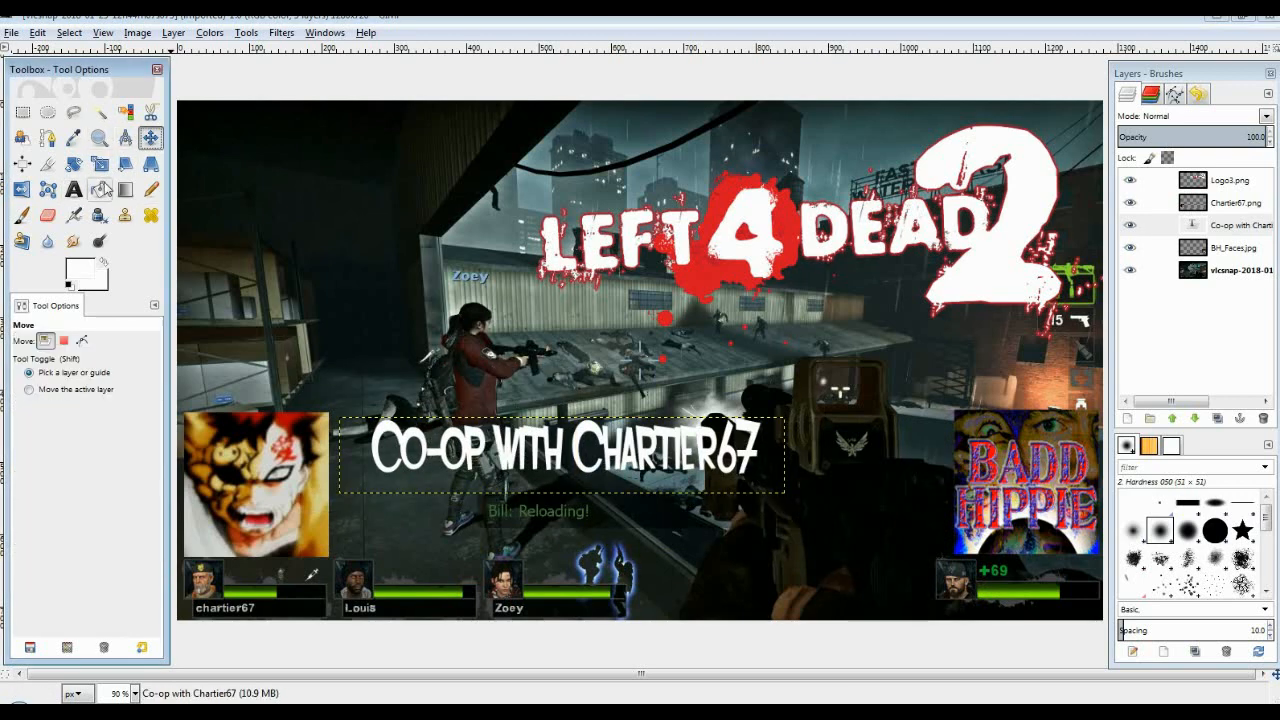
left_click(73, 189)
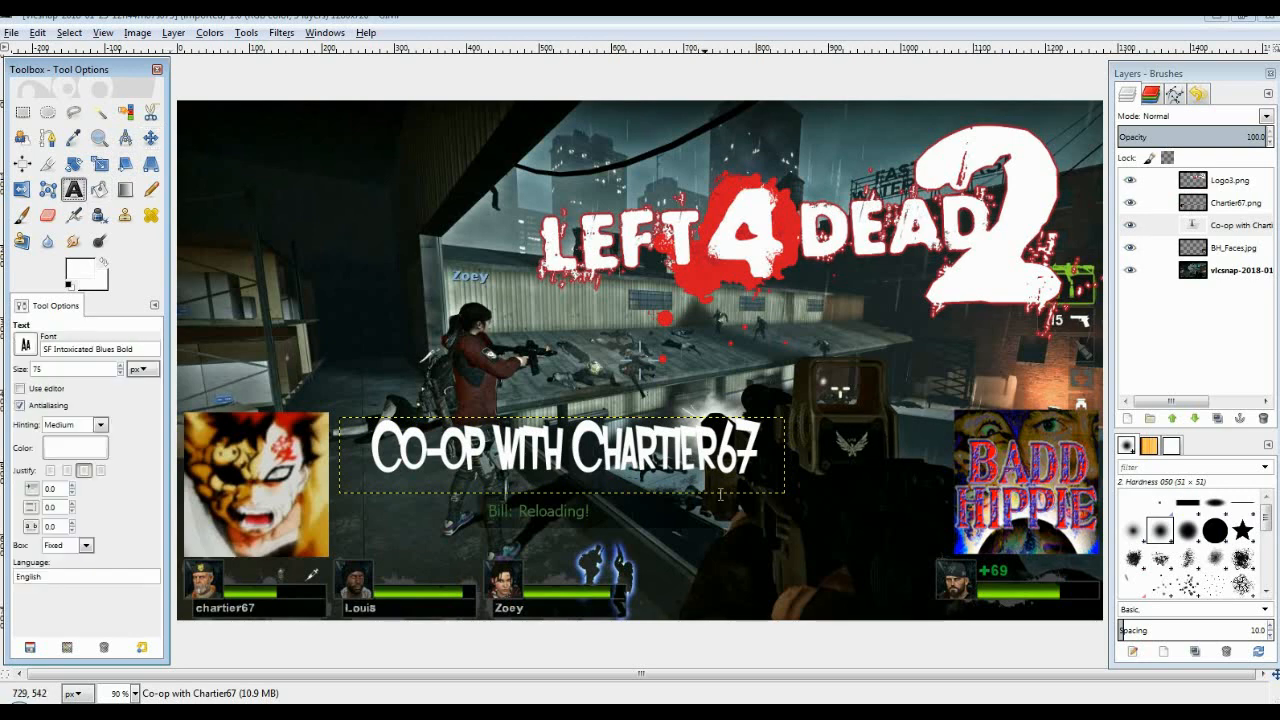
double_click(768, 432)
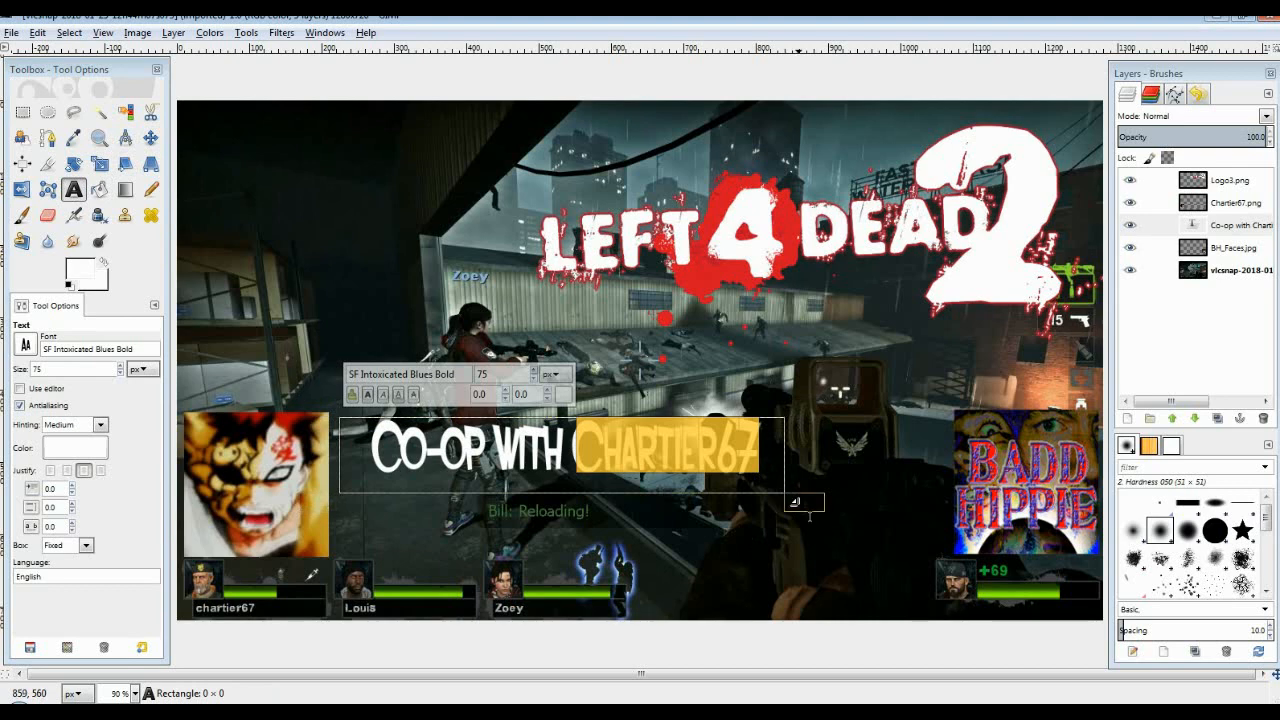
left_click_drag(810, 515, 814, 491)
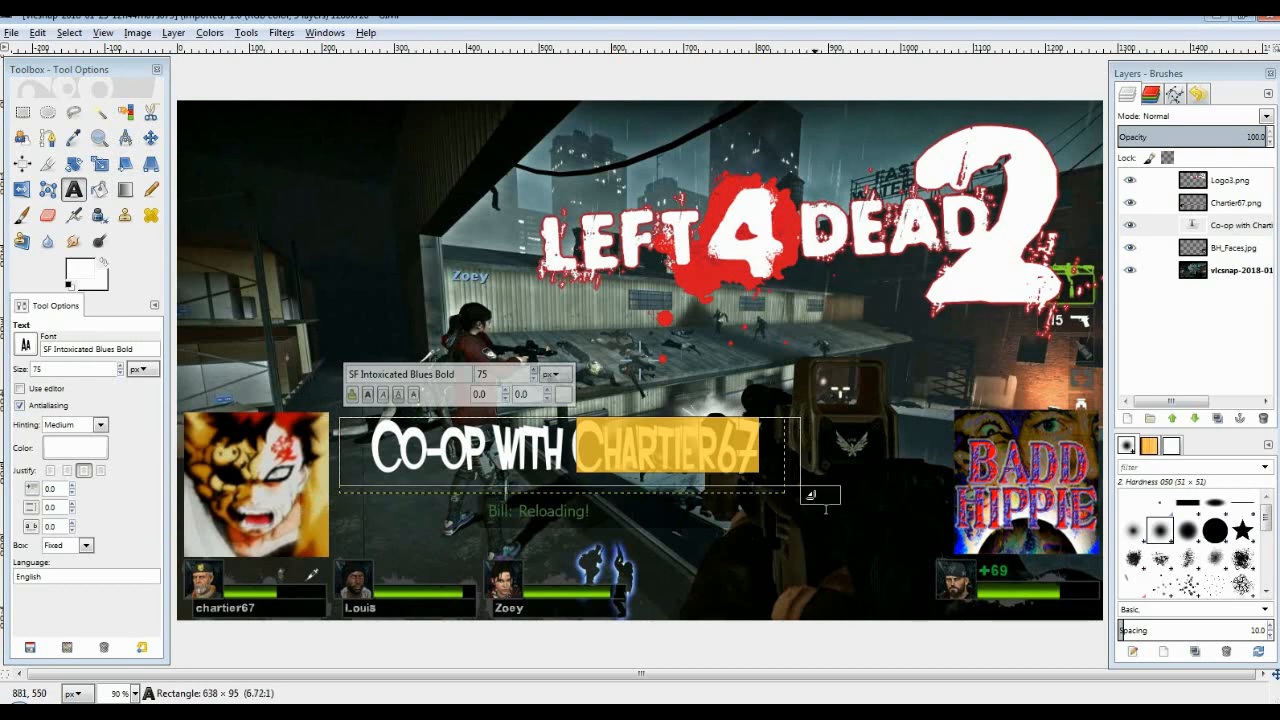
left_click(150, 139)
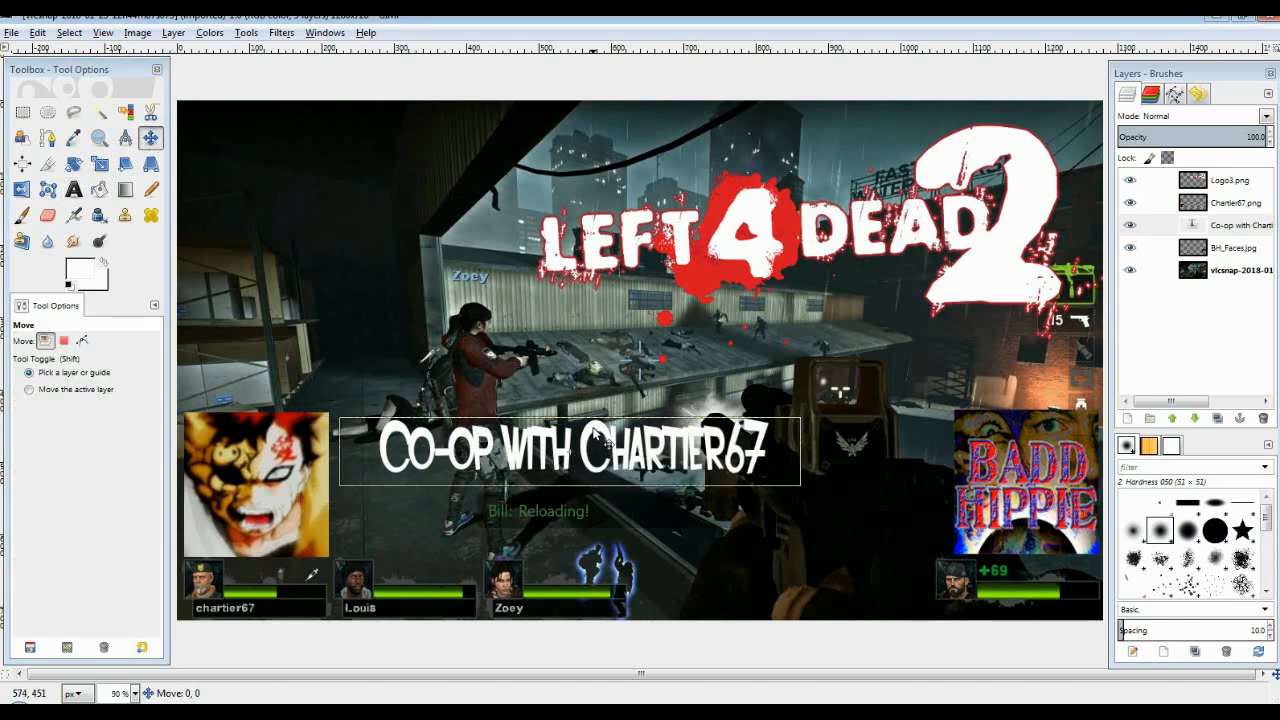
left_click_drag(596, 435, 681, 485)
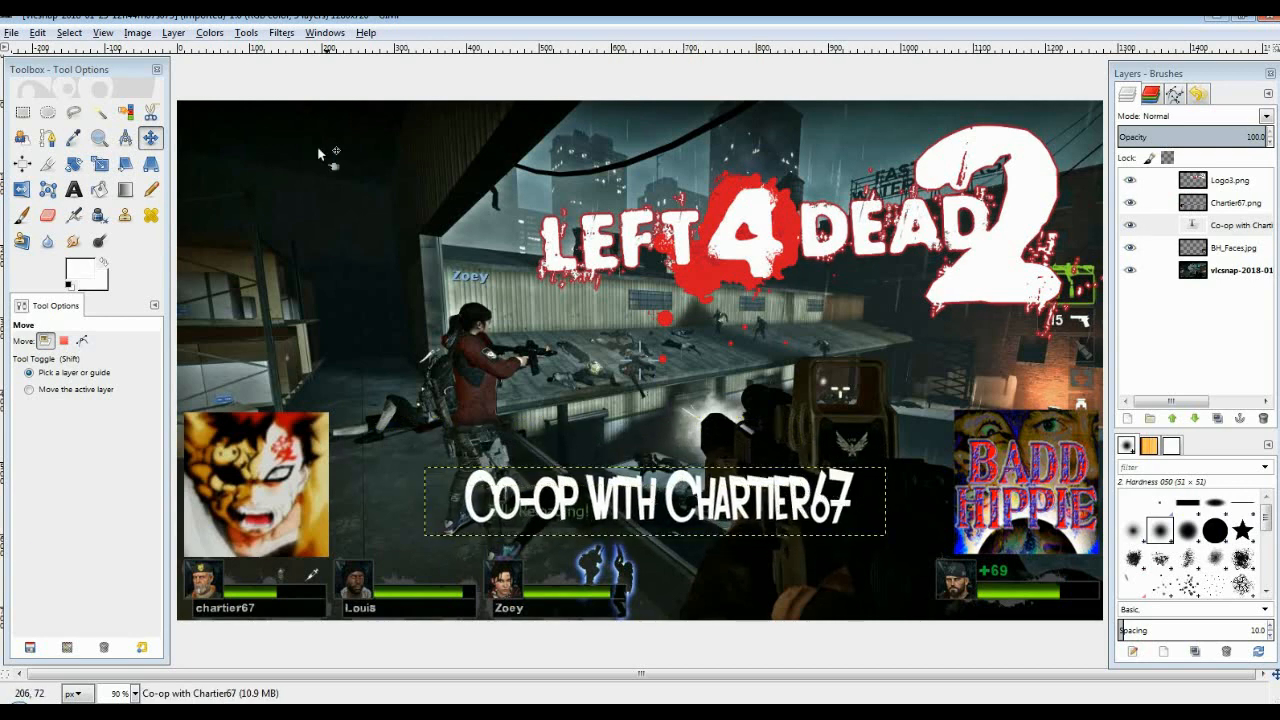
Set the text size of the whole "Co-op with Chartier67" title to 100 px
left_click(74, 190)
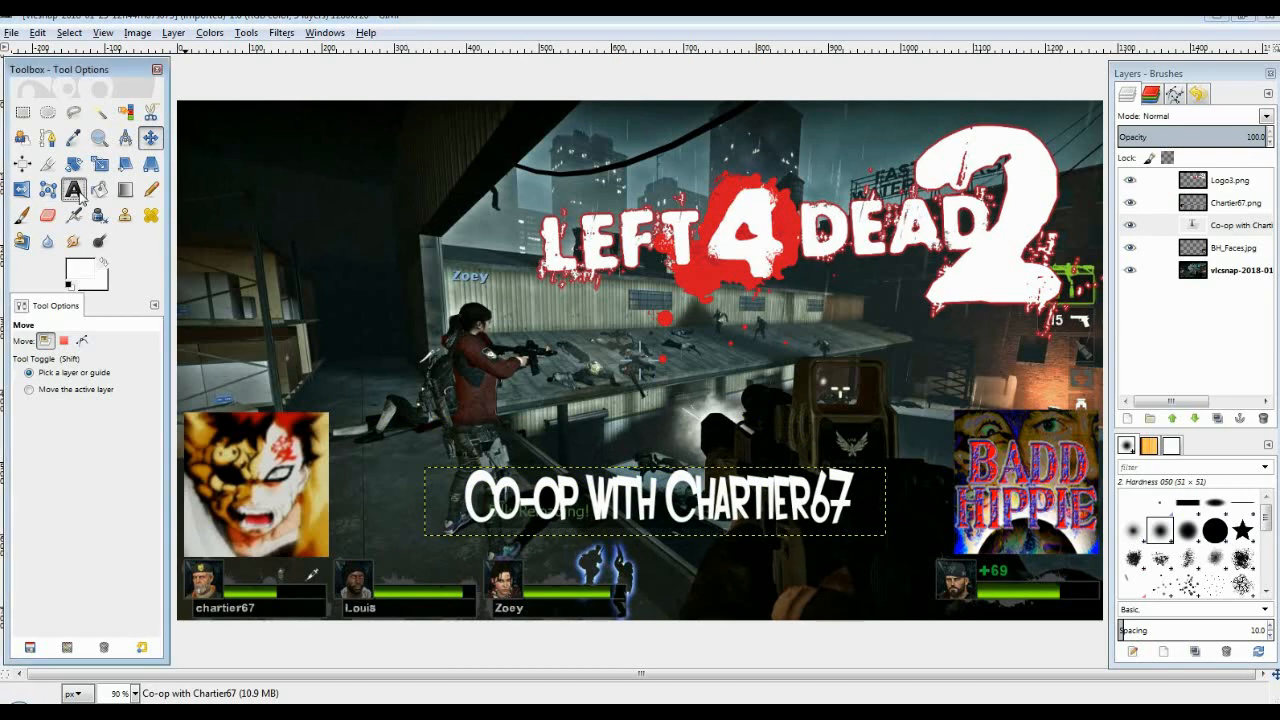
left_click(869, 494)
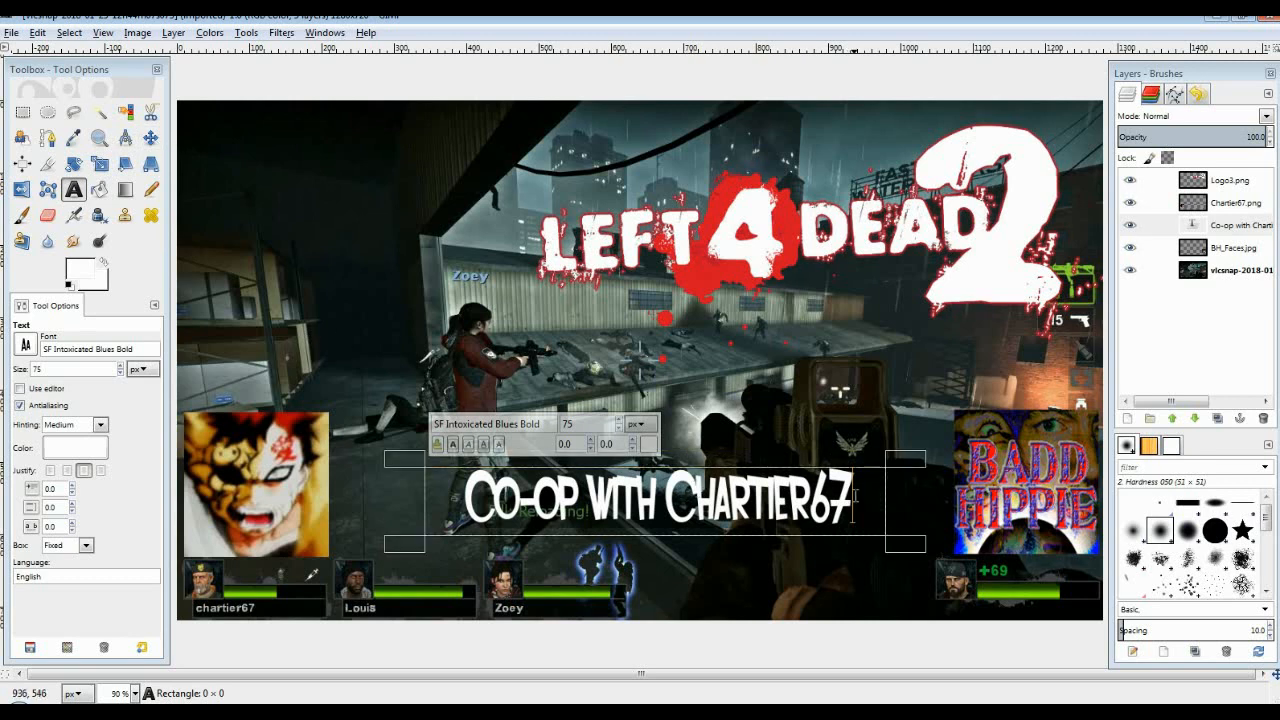
left_click_drag(853, 498, 180, 446)
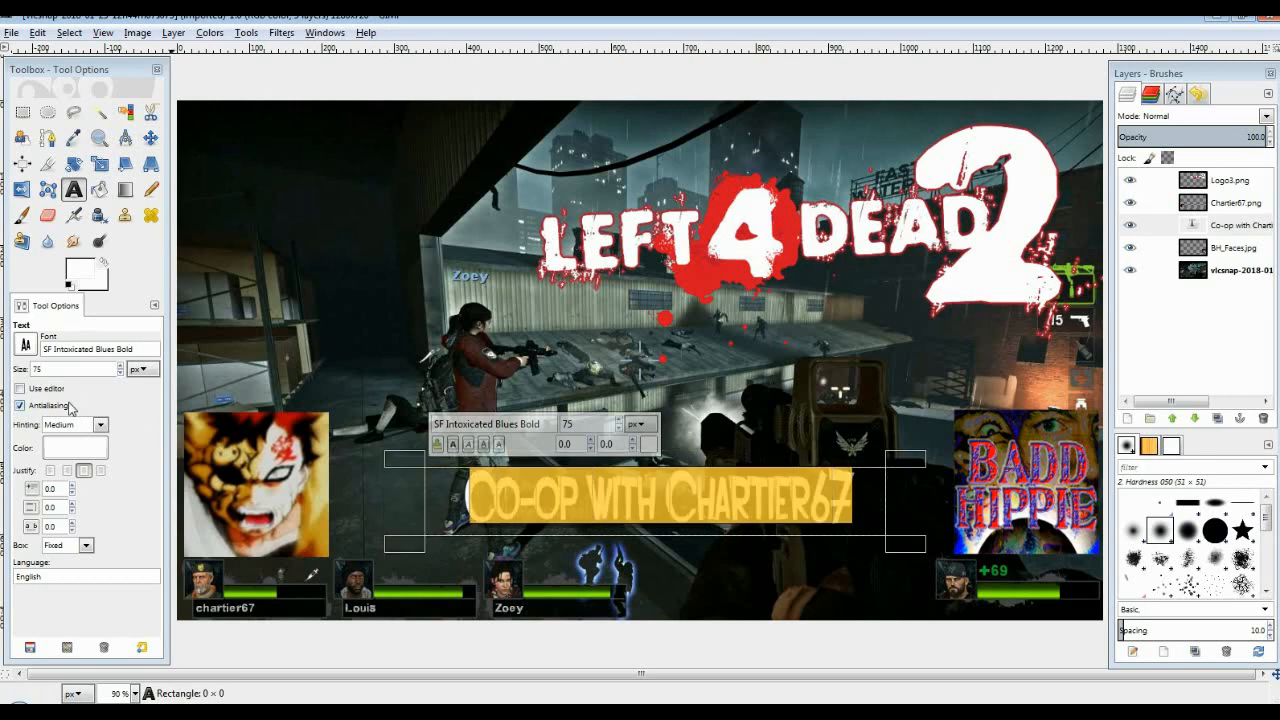
double_click(45, 369)
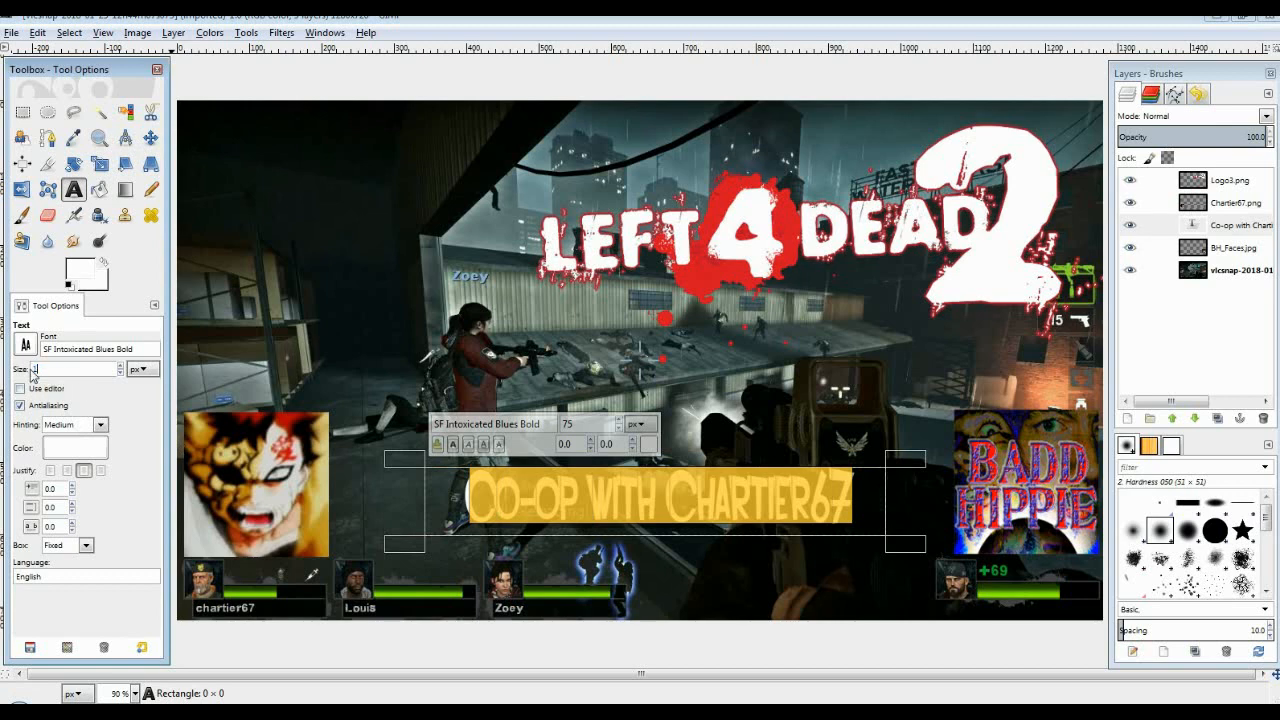
type("100")
key("Return")
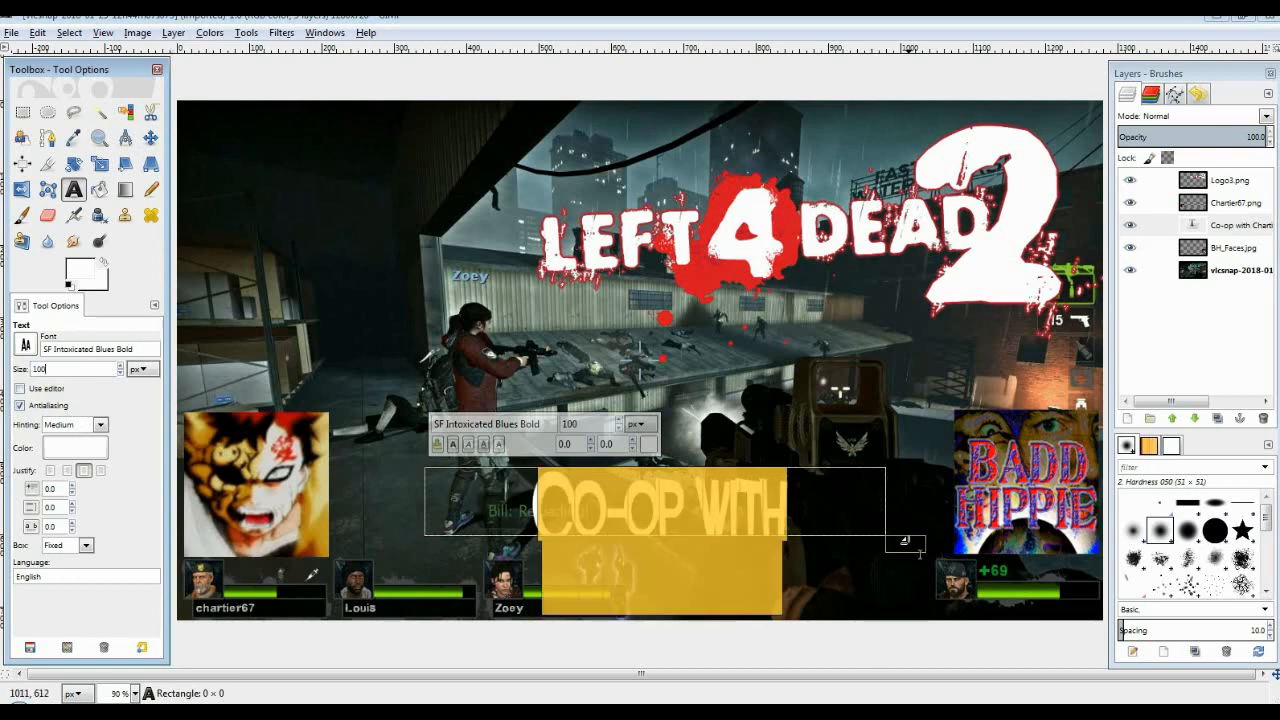
Widen the co-op title's text box to about 851 × 112 px so it spans between the portraits, and nudge the title slightly up
left_click_drag(934, 543, 968, 553)
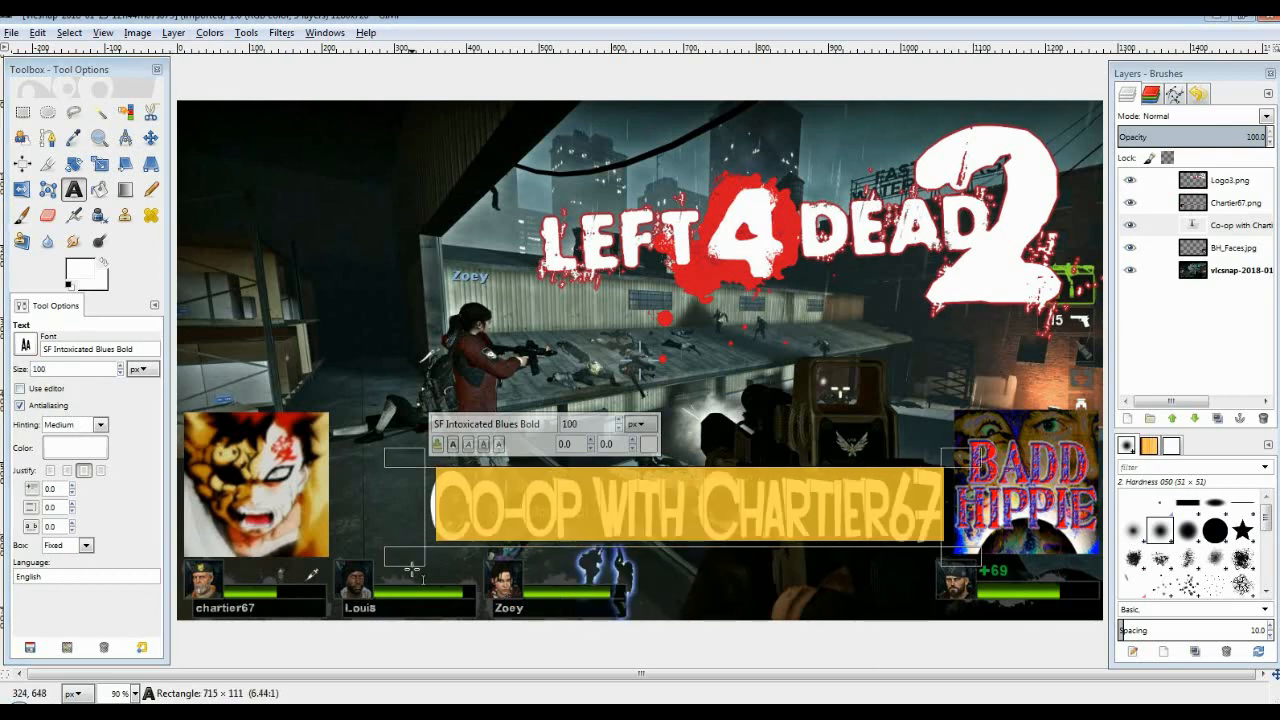
left_click_drag(388, 557, 312, 557)
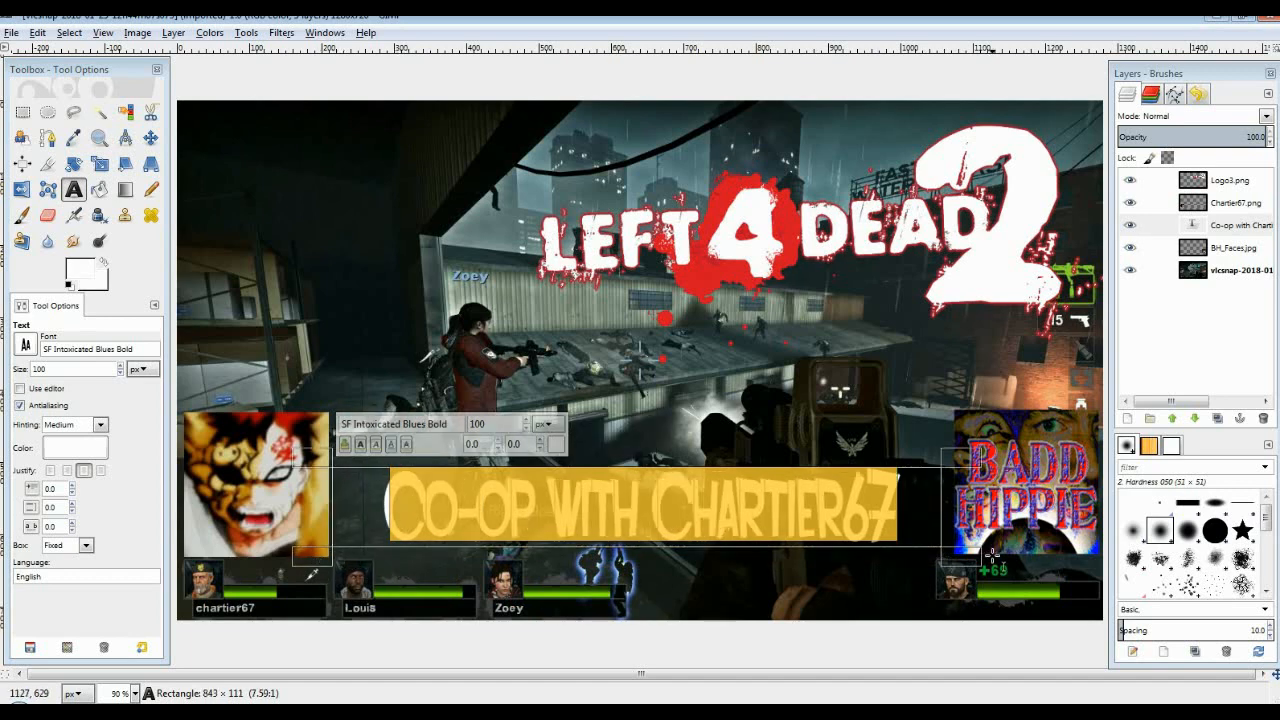
left_click_drag(972, 568, 980, 569)
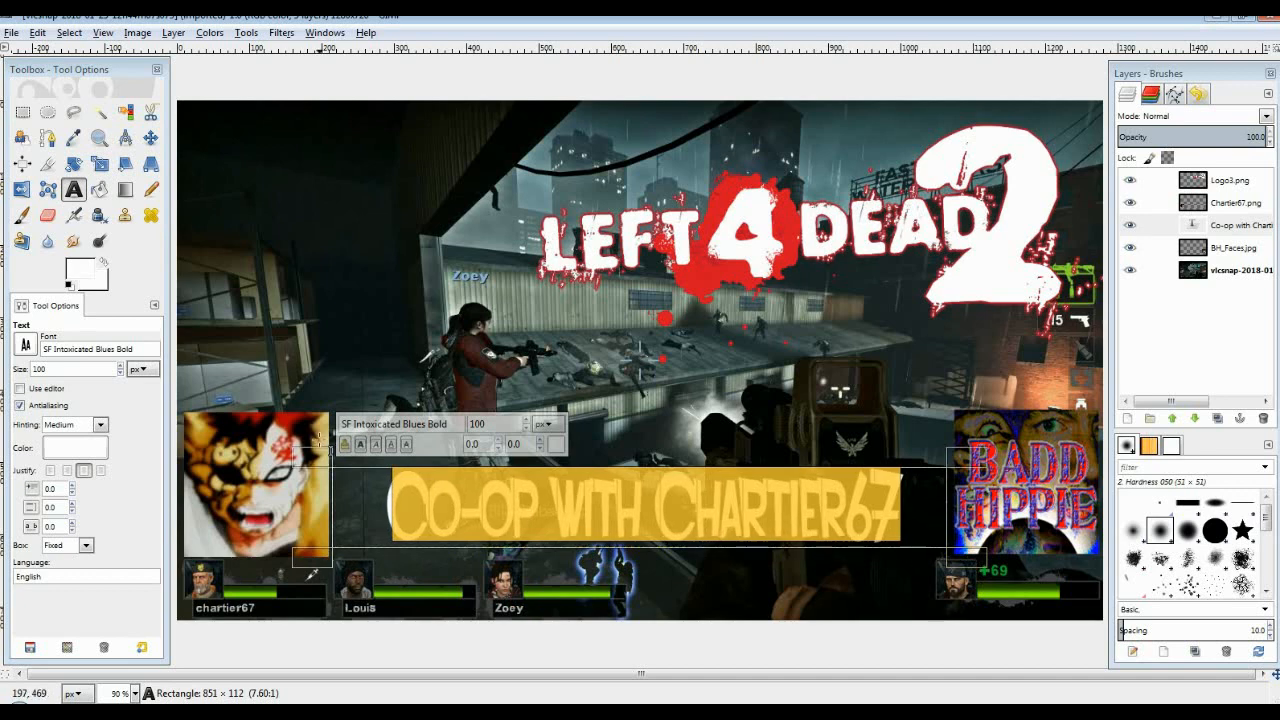
left_click(150, 137)
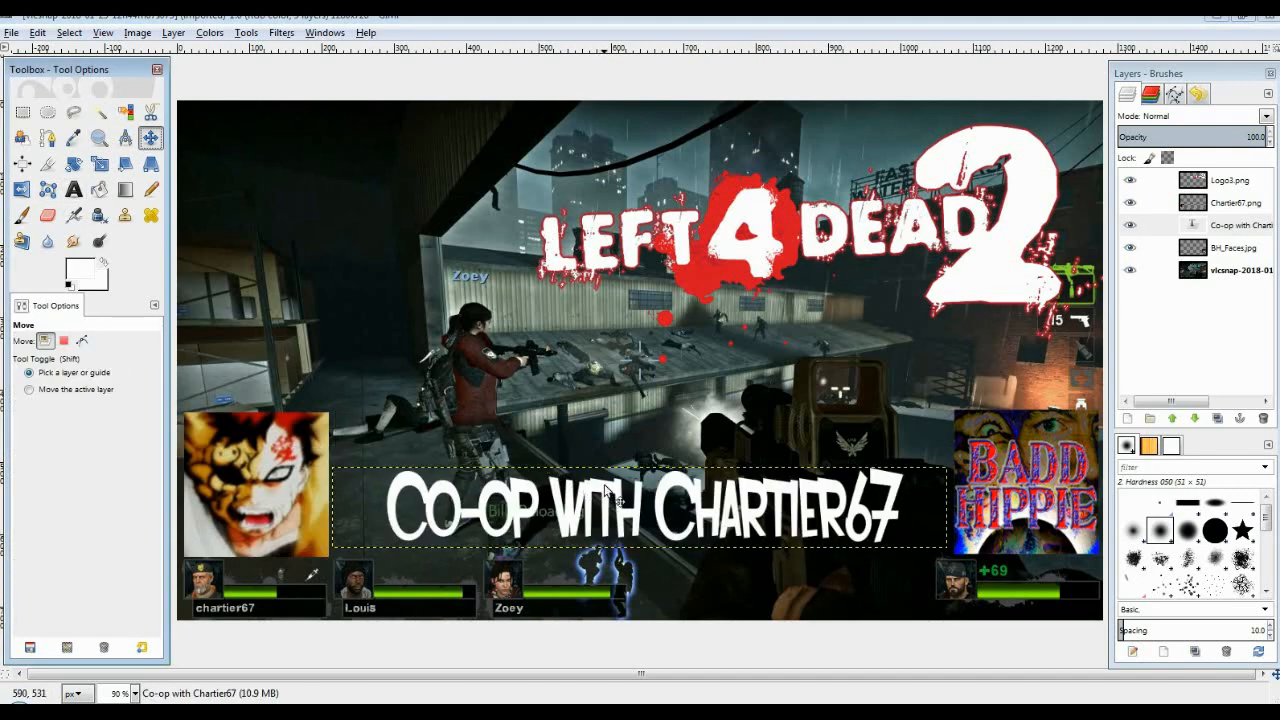
left_click_drag(607, 494, 607, 485)
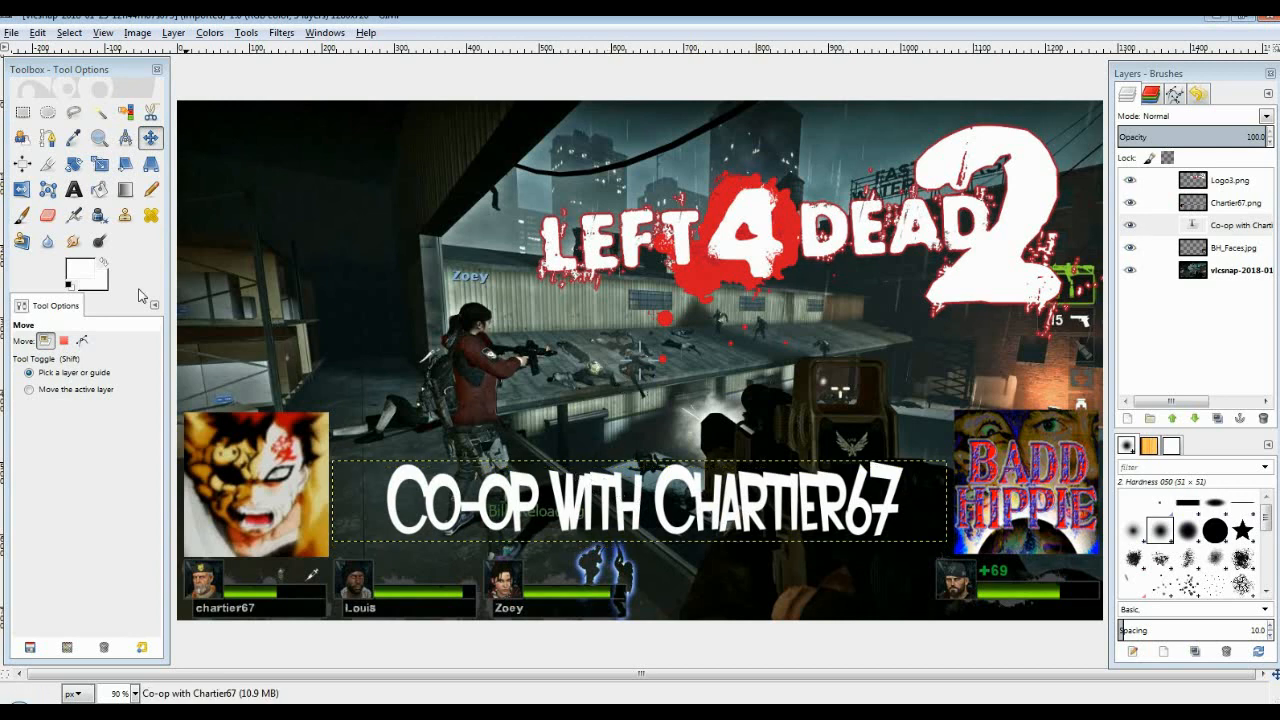
Draw a text box about 416 × 113 px in the picture's dark upper-left corner and enter "Part 3"
left_click(83, 193)
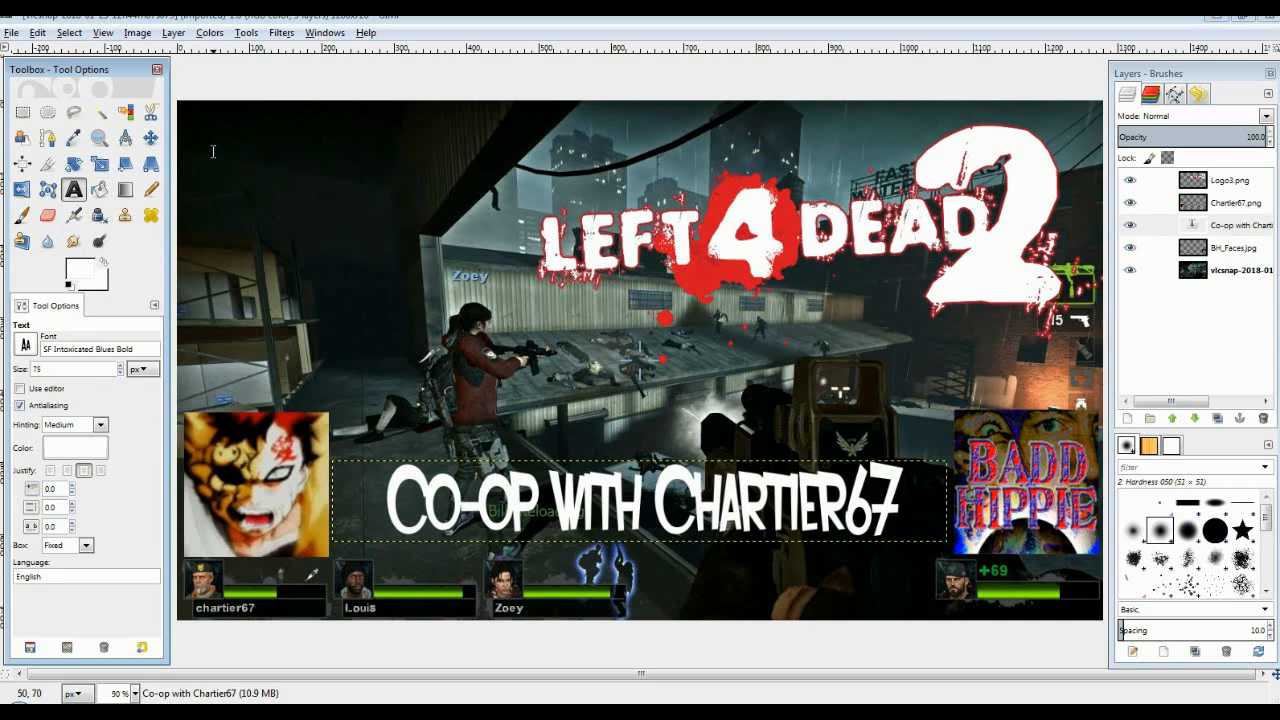
left_click_drag(212, 146, 517, 230)
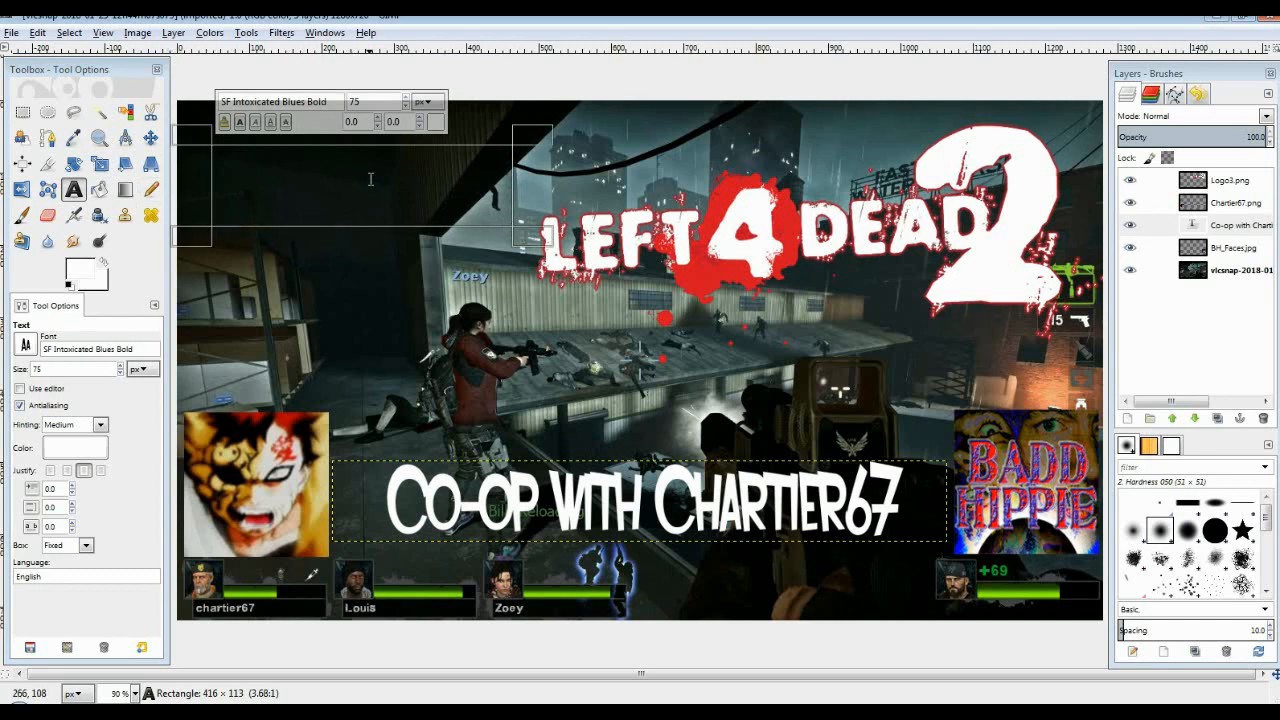
type("Part 3")
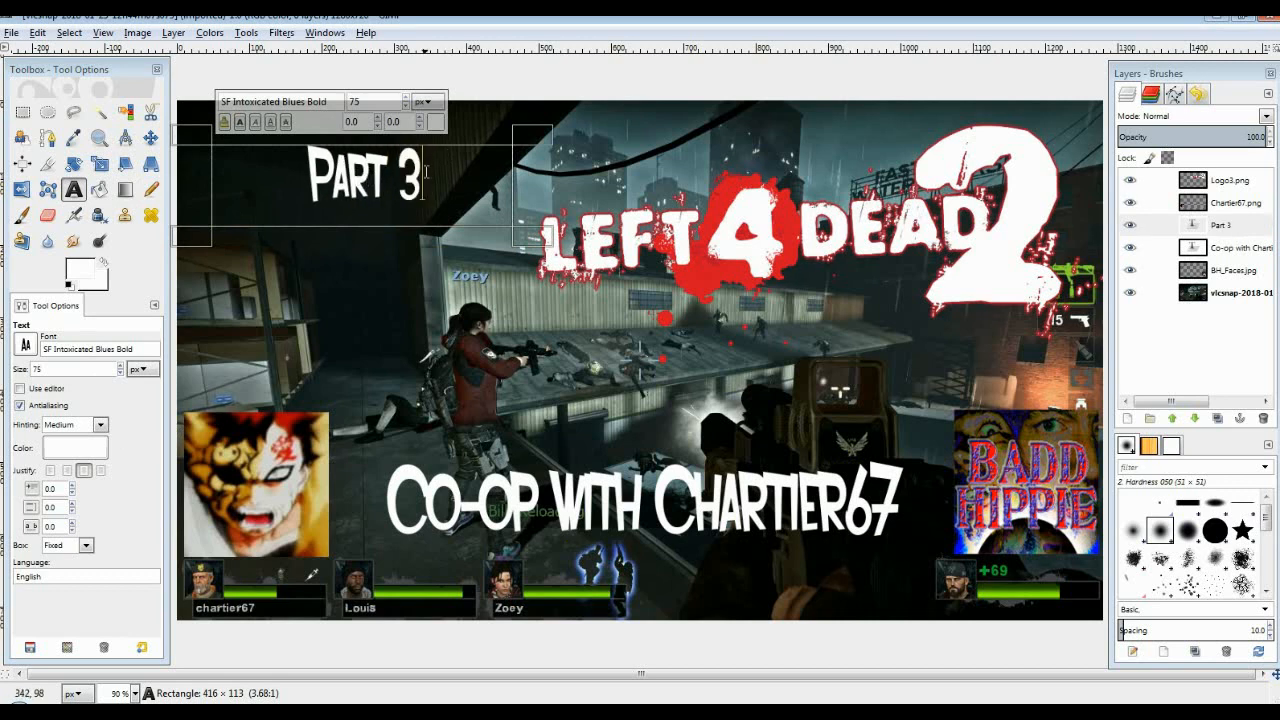
Set the text size of "Part 3" to 100 px
left_click_drag(424, 172, 279, 173)
left_click(48, 369)
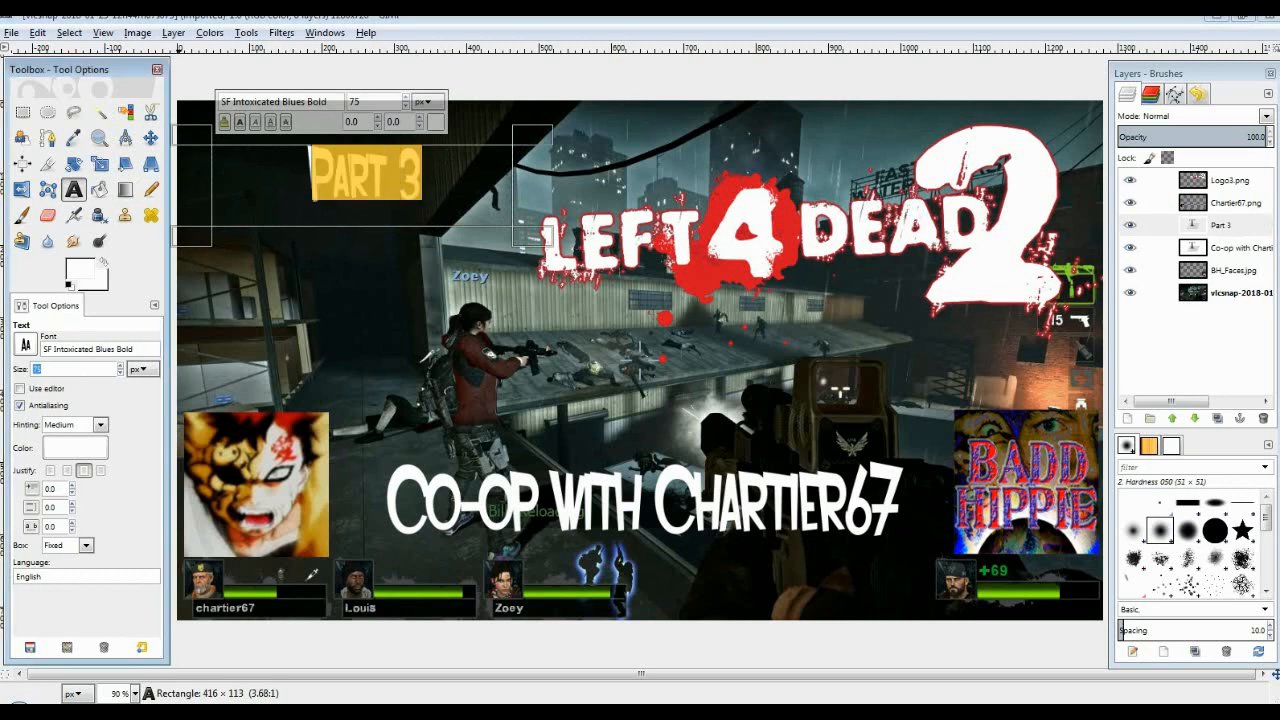
key("Return")
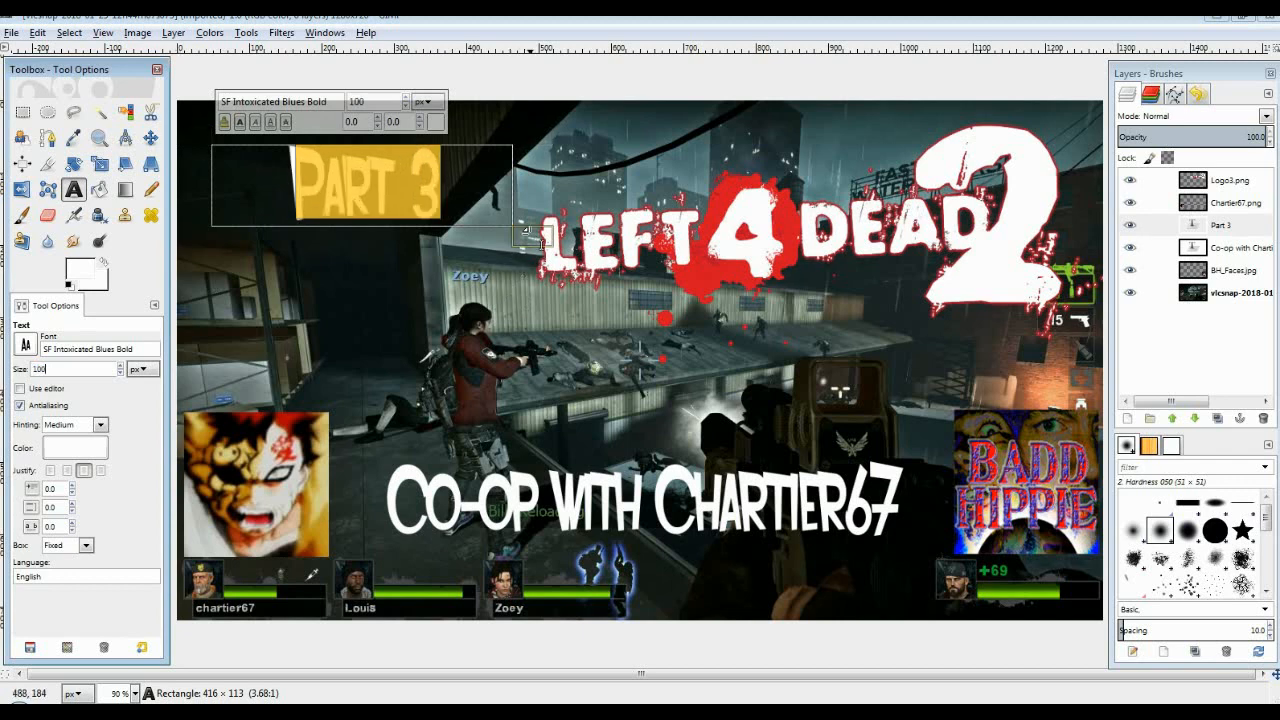
Resize the "Part 3" text box to about 281 × 126 px and move the text slightly up in the picture's upper-left corner
left_click(524, 230)
left_click_drag(537, 240, 447, 260)
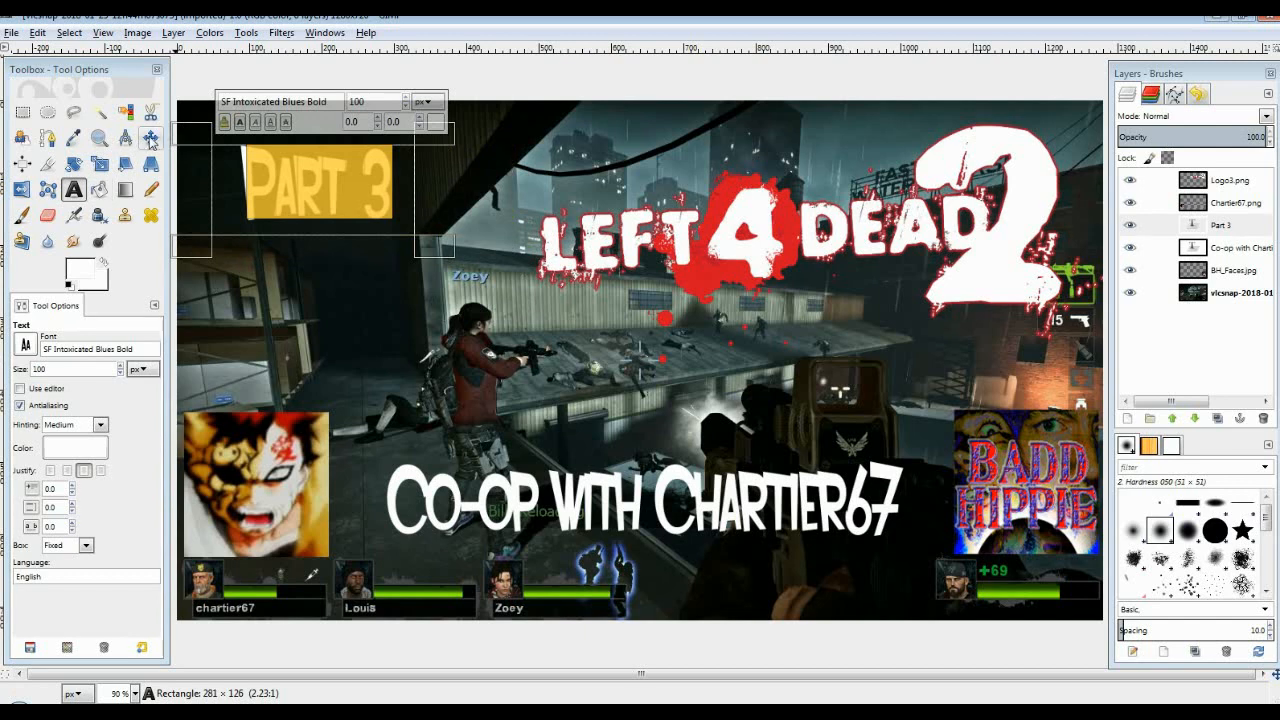
left_click(150, 138)
mouse_move(380, 193)
left_mouse_down()
mouse_move(371, 174)
mouse_move(379, 185)
left_mouse_up()
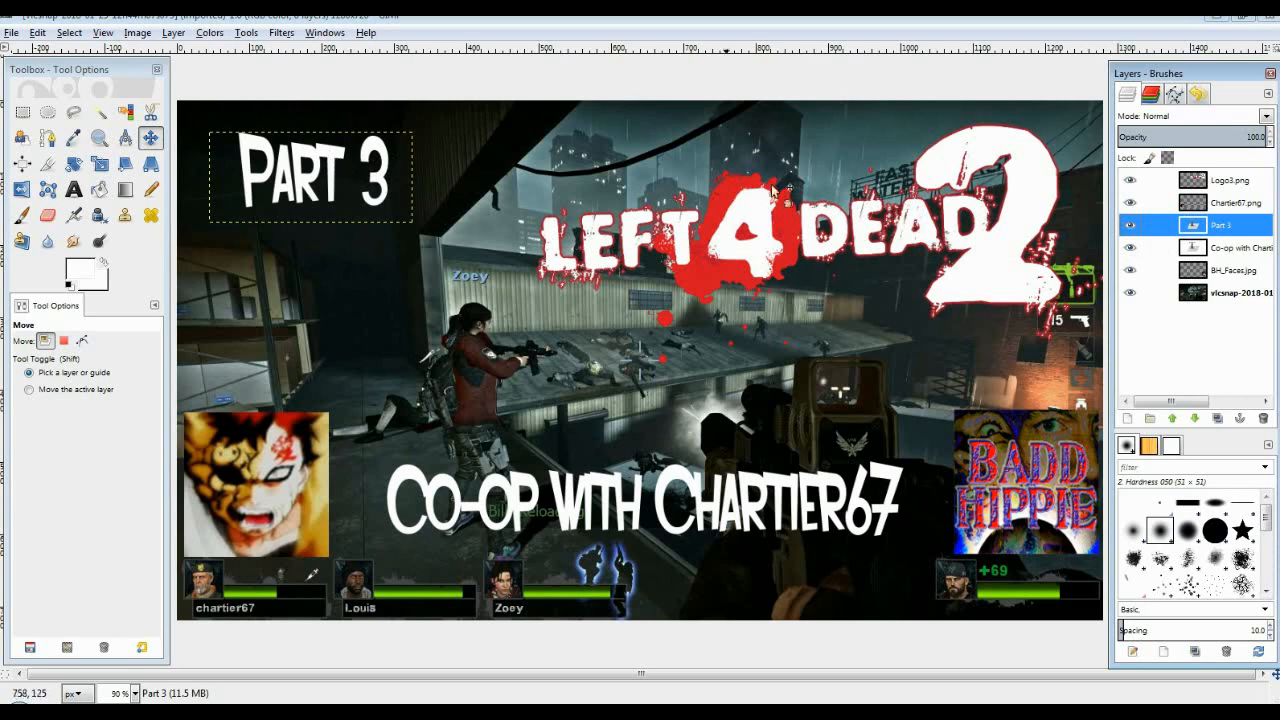
Duplicate the "Part 3" text layer and hide the duplicate
left_click(1219, 229)
right_click(1229, 229)
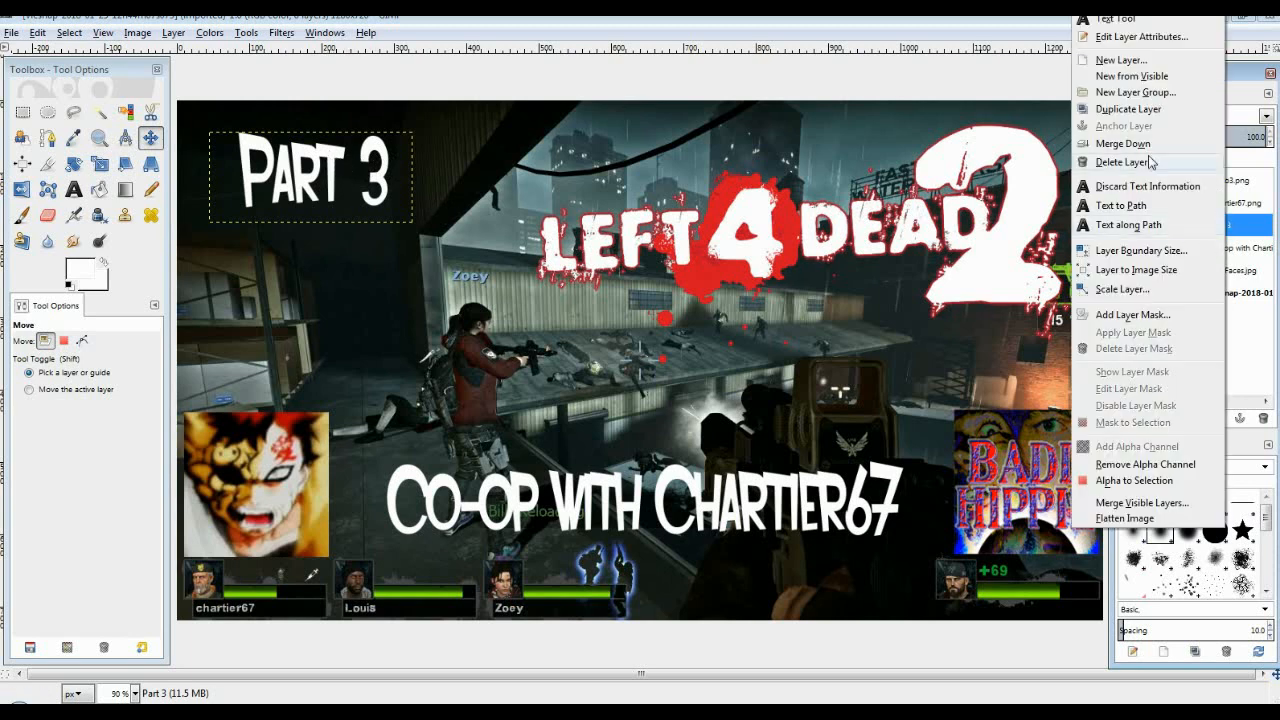
left_click(1130, 110)
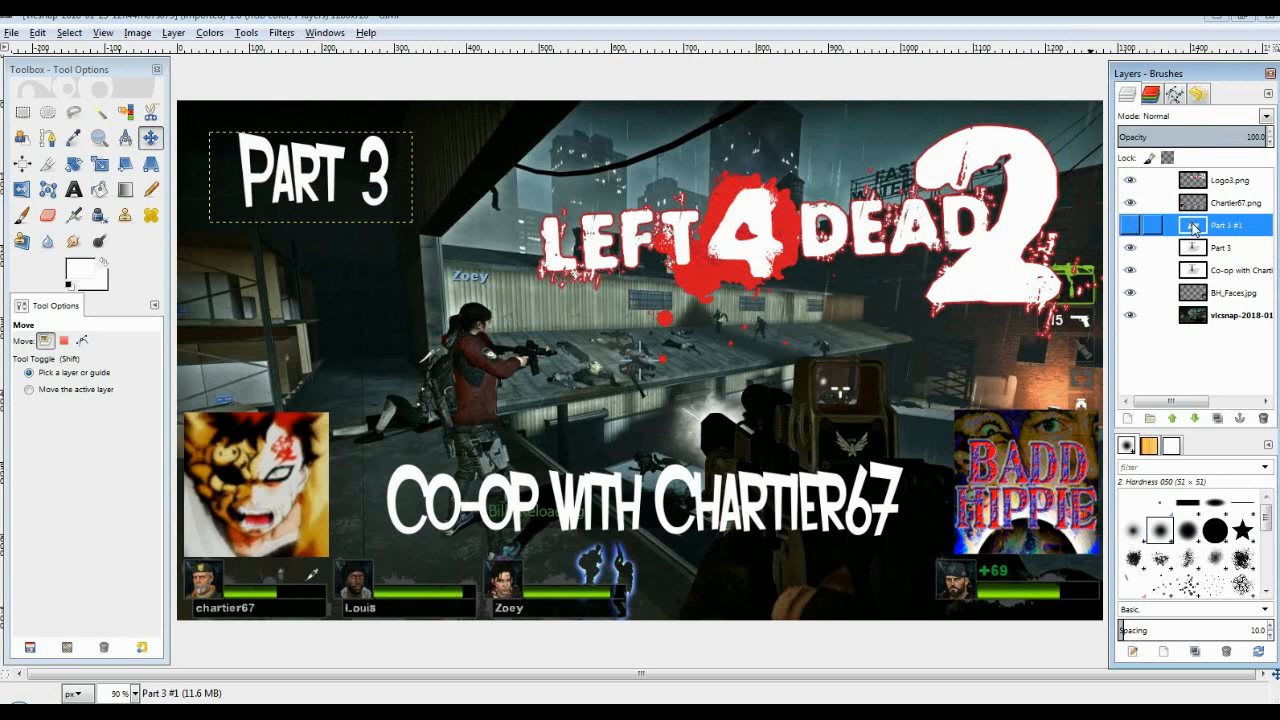
Duplicate the "Co-op with Chartier67" text layer and hide the duplicate
left_click(1226, 271)
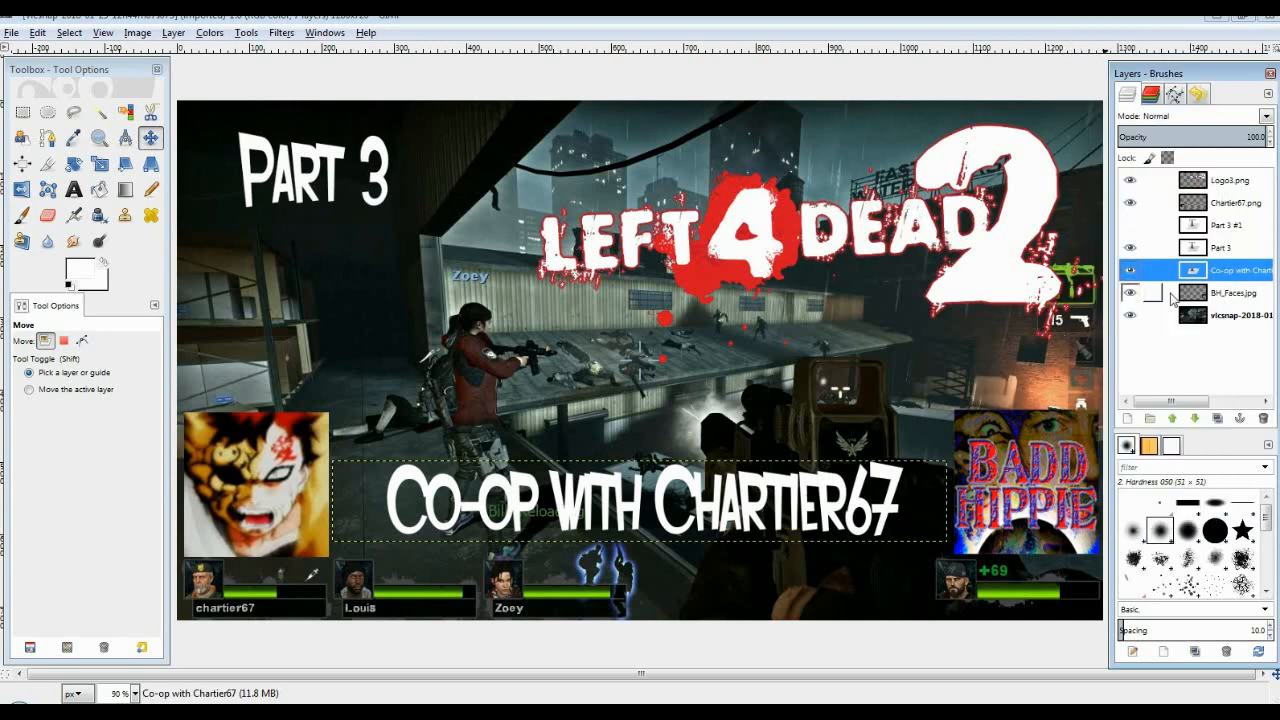
right_click(1217, 276)
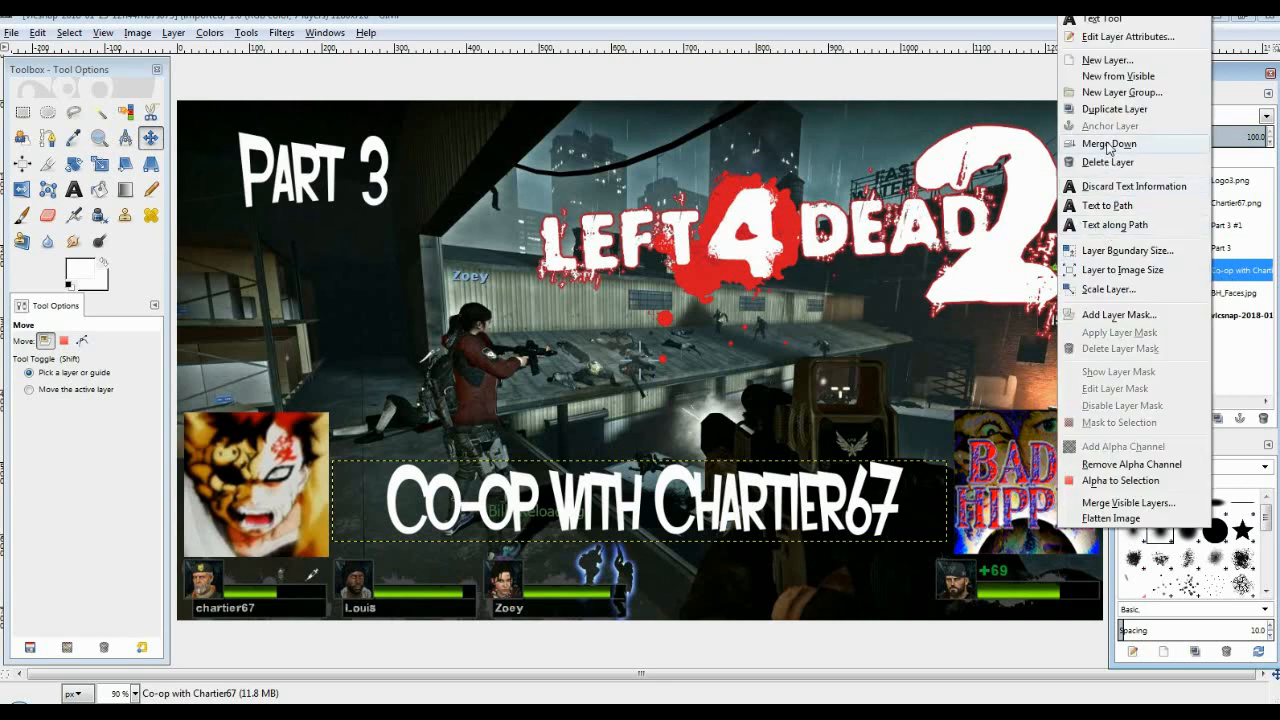
left_click(1107, 110)
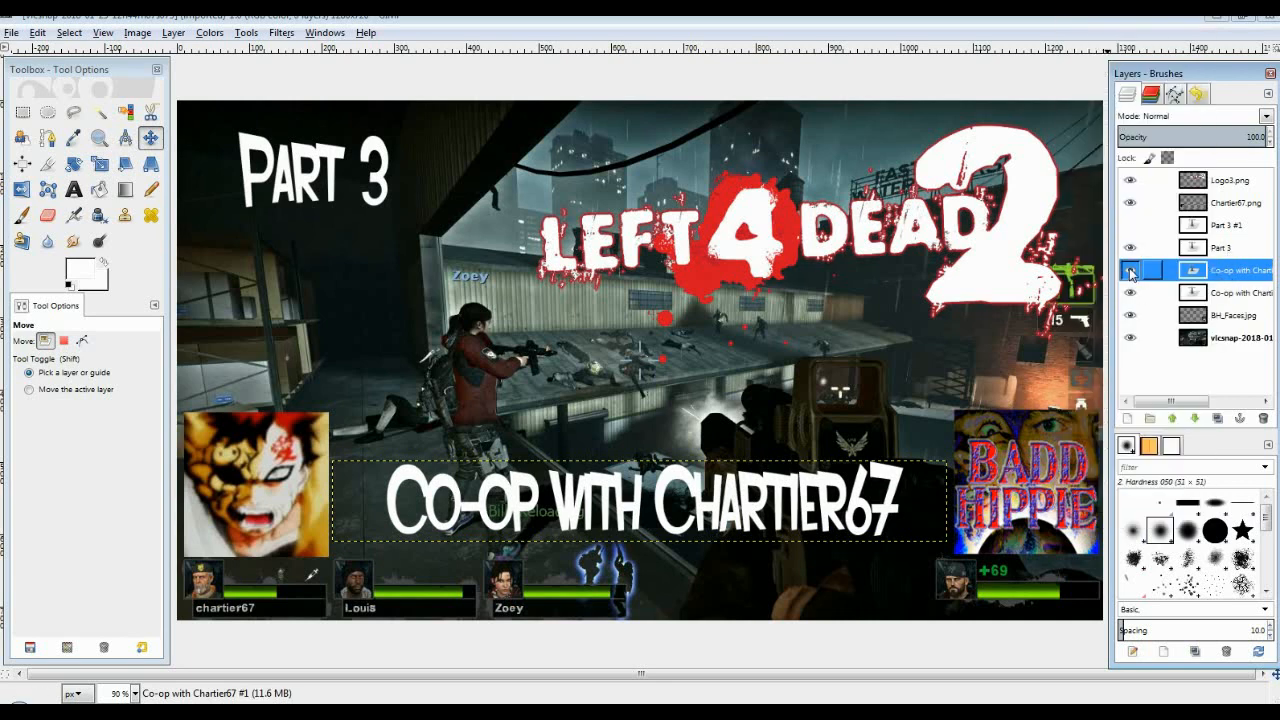
left_click(1130, 271)
Change the text colour of the original "Part 3" layer to red
left_click(1210, 253)
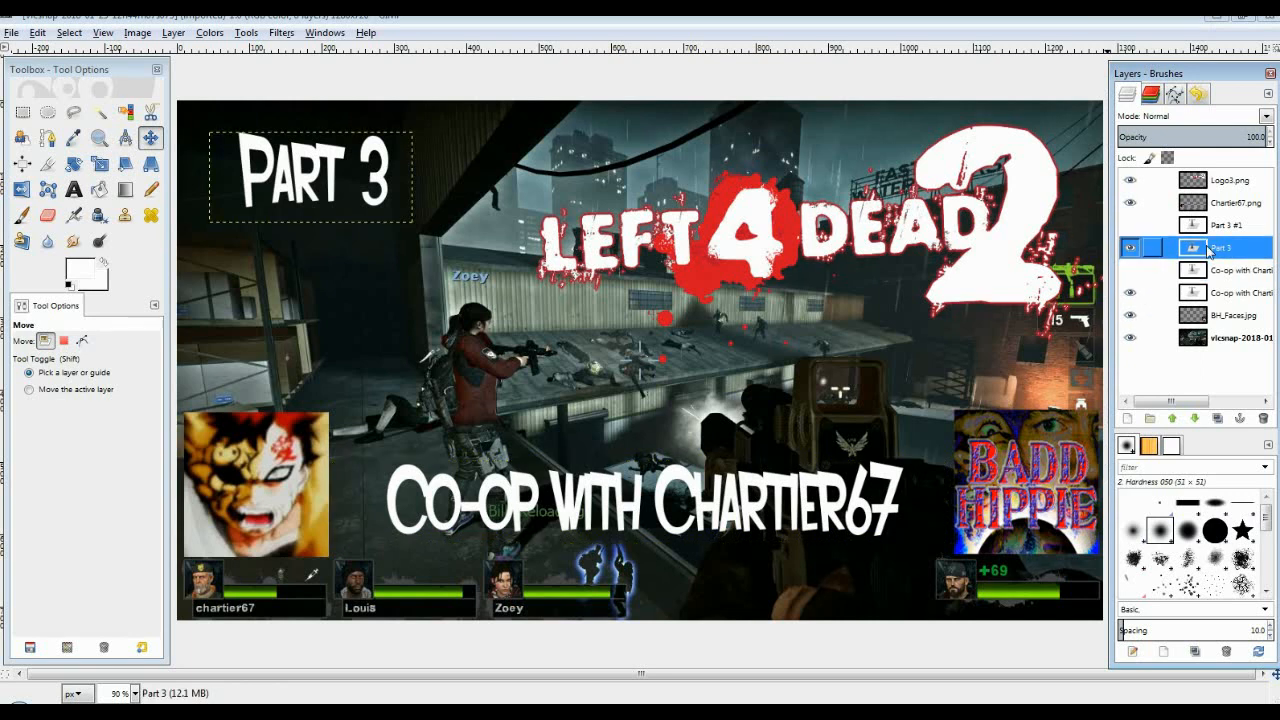
left_click(75, 191)
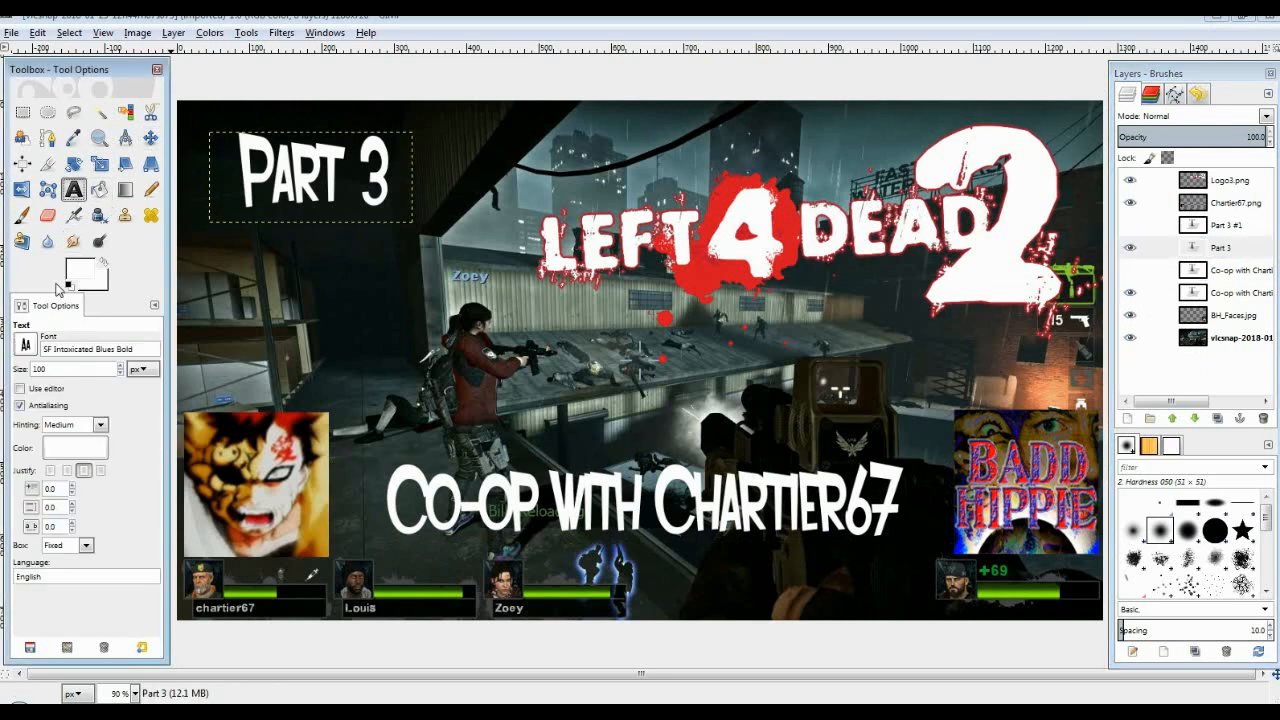
left_click_drag(388, 179, 207, 180)
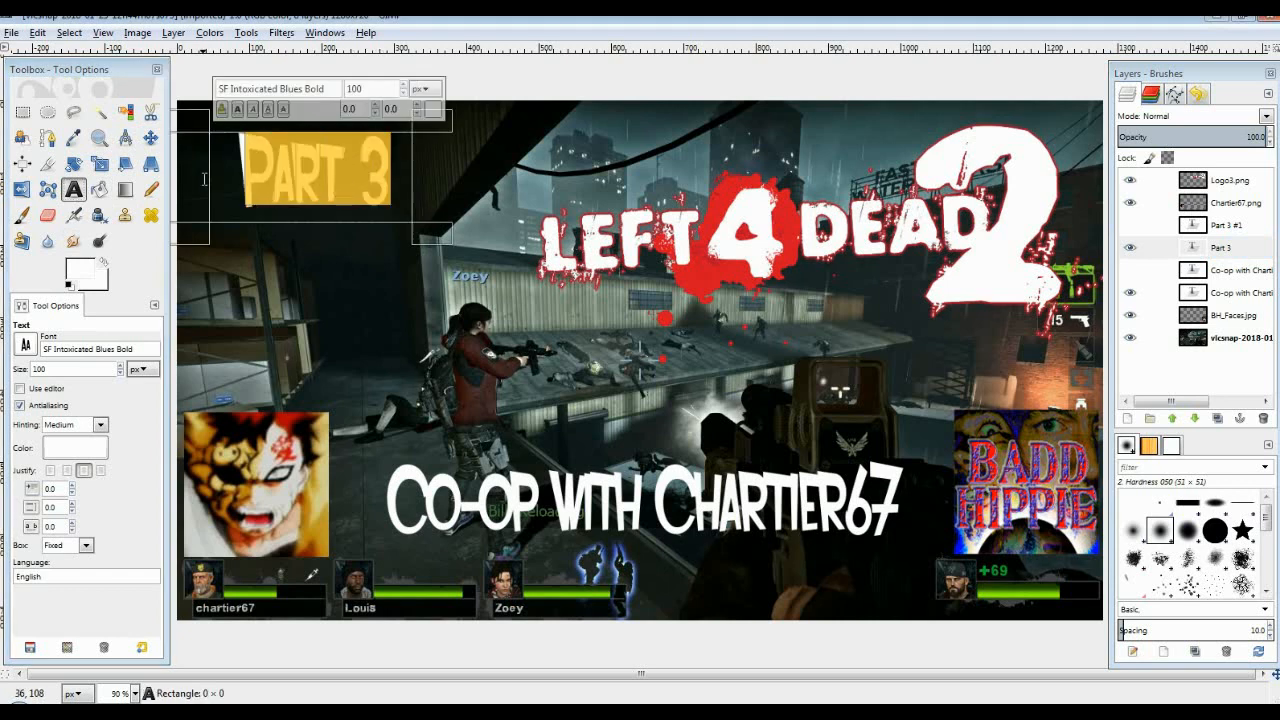
left_click(58, 452)
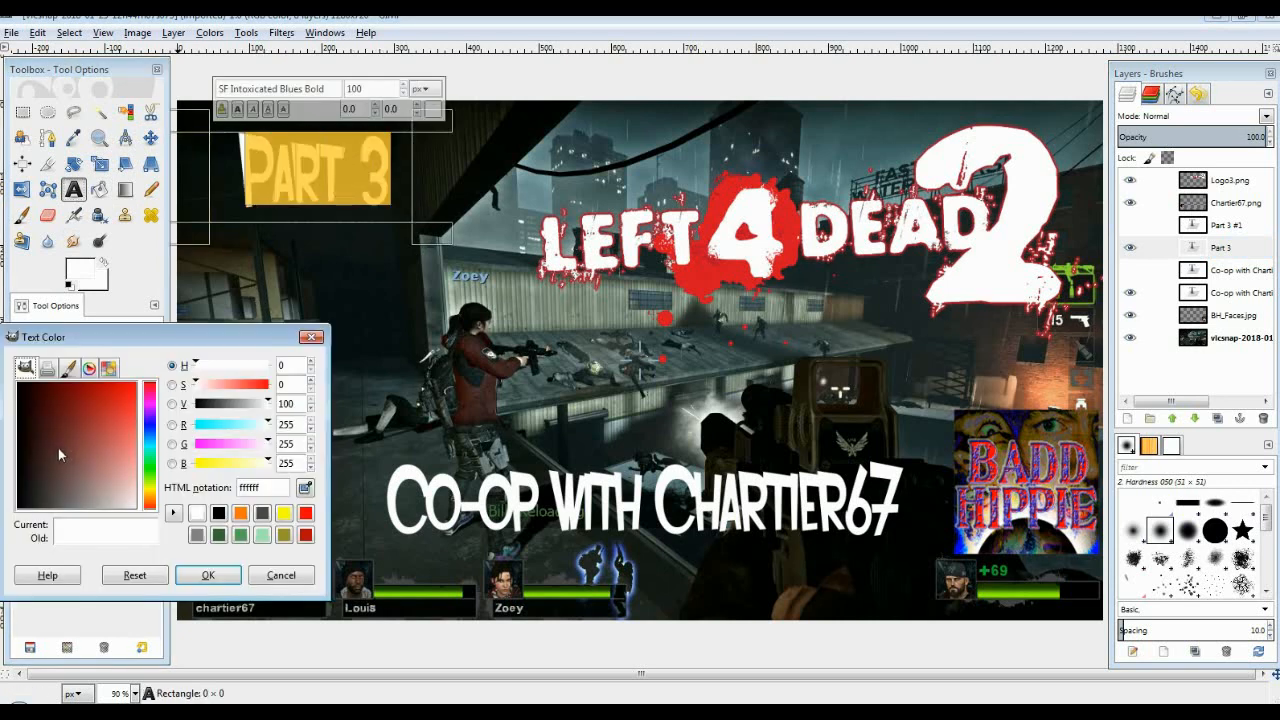
left_click(305, 513)
left_click(208, 575)
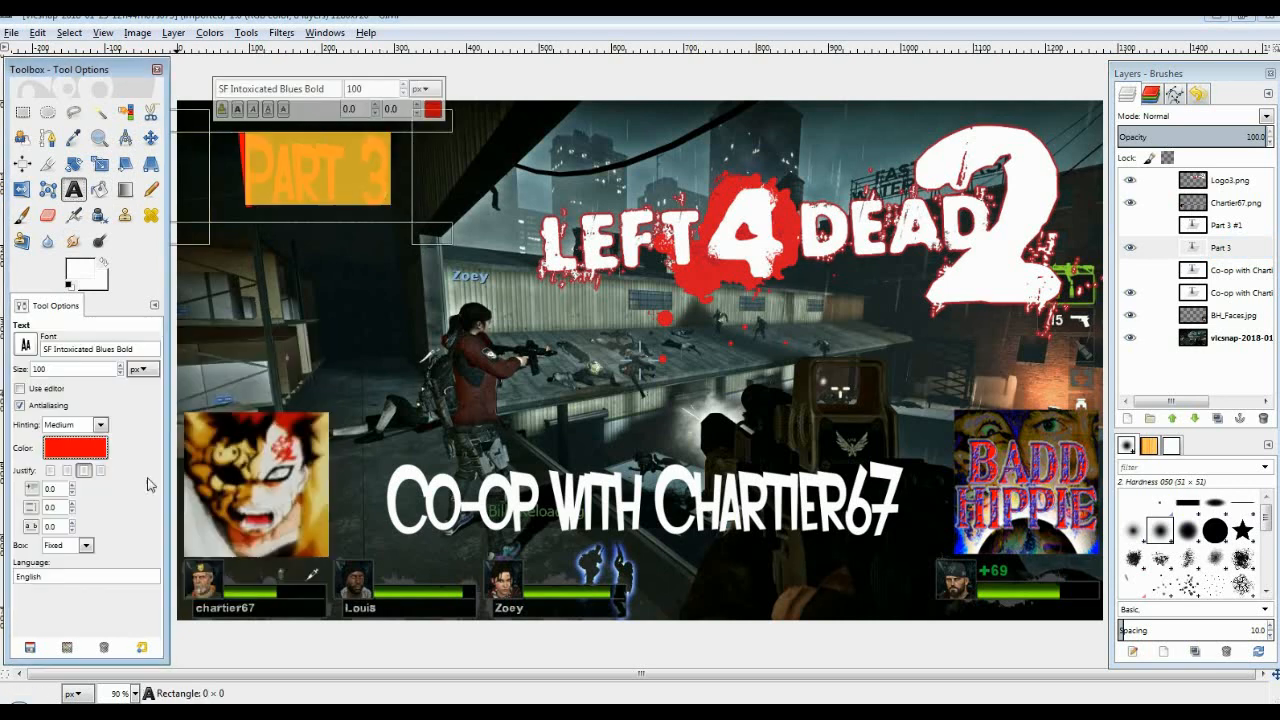
left_click(150, 139)
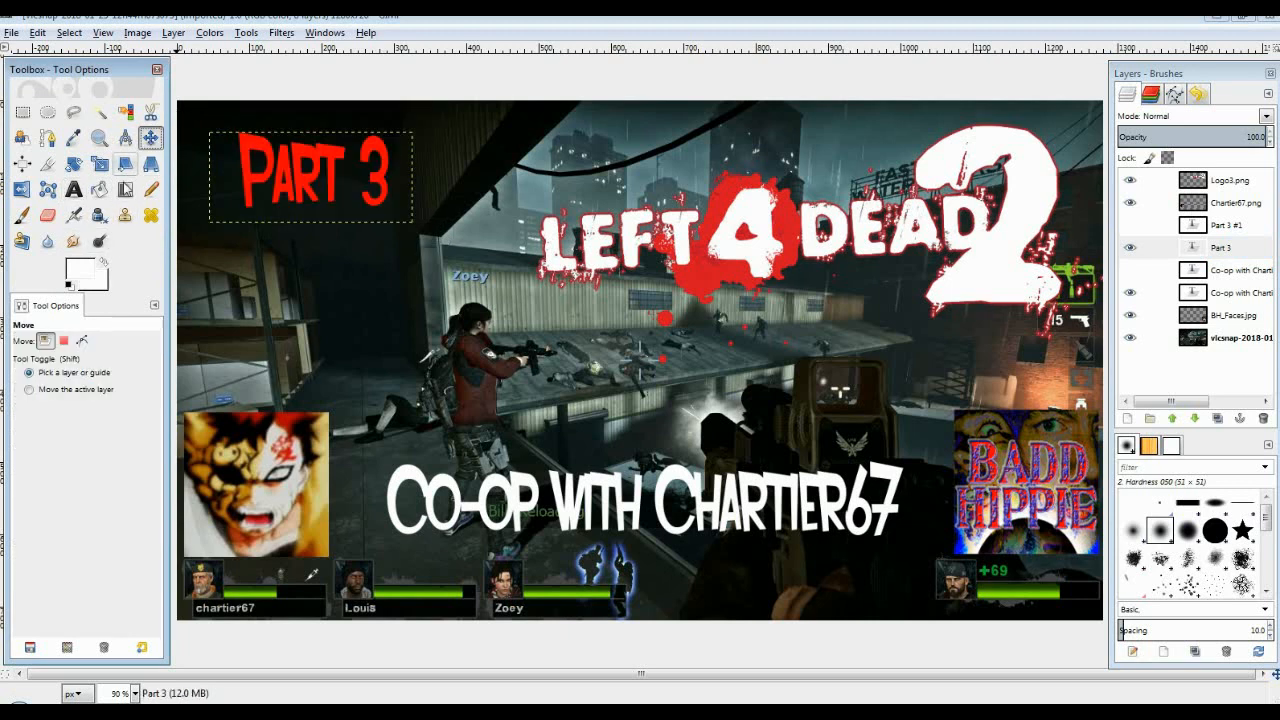
Offset the red "Part 3" text slightly down and to the right, and show its white duplicate layer
left_click(258, 160)
left_click_drag(258, 160, 259, 164)
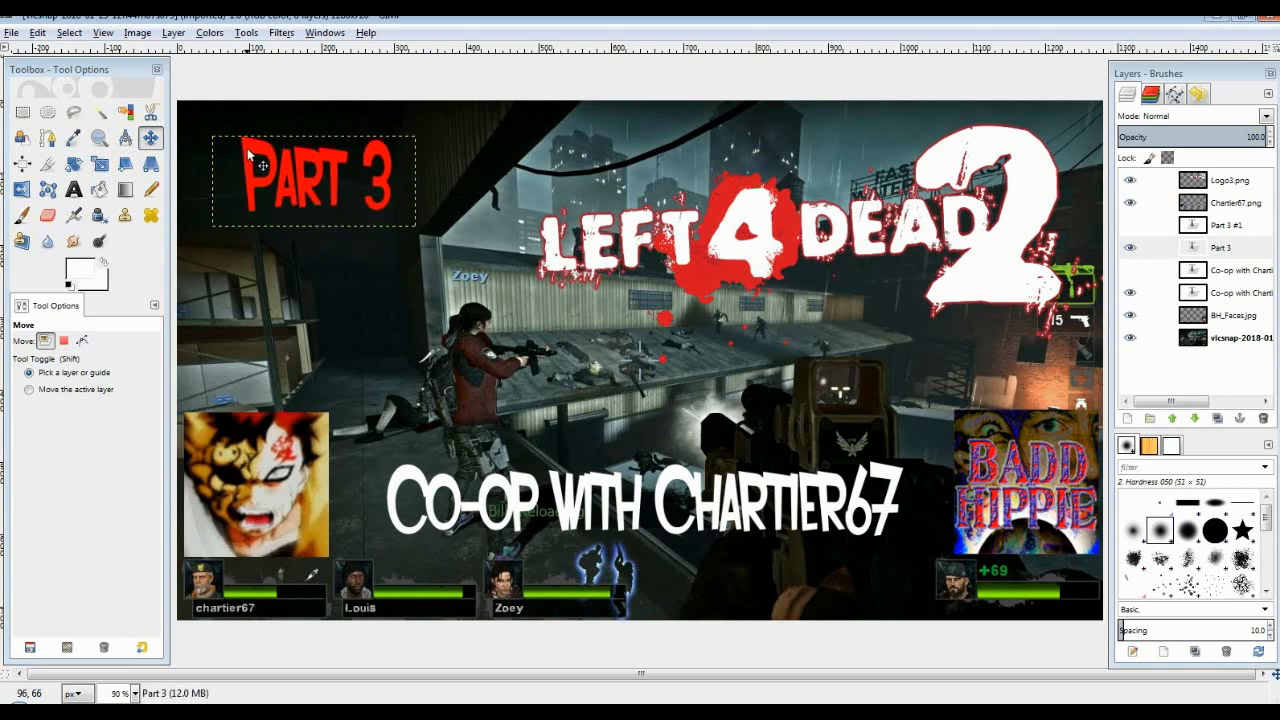
left_click(1130, 225)
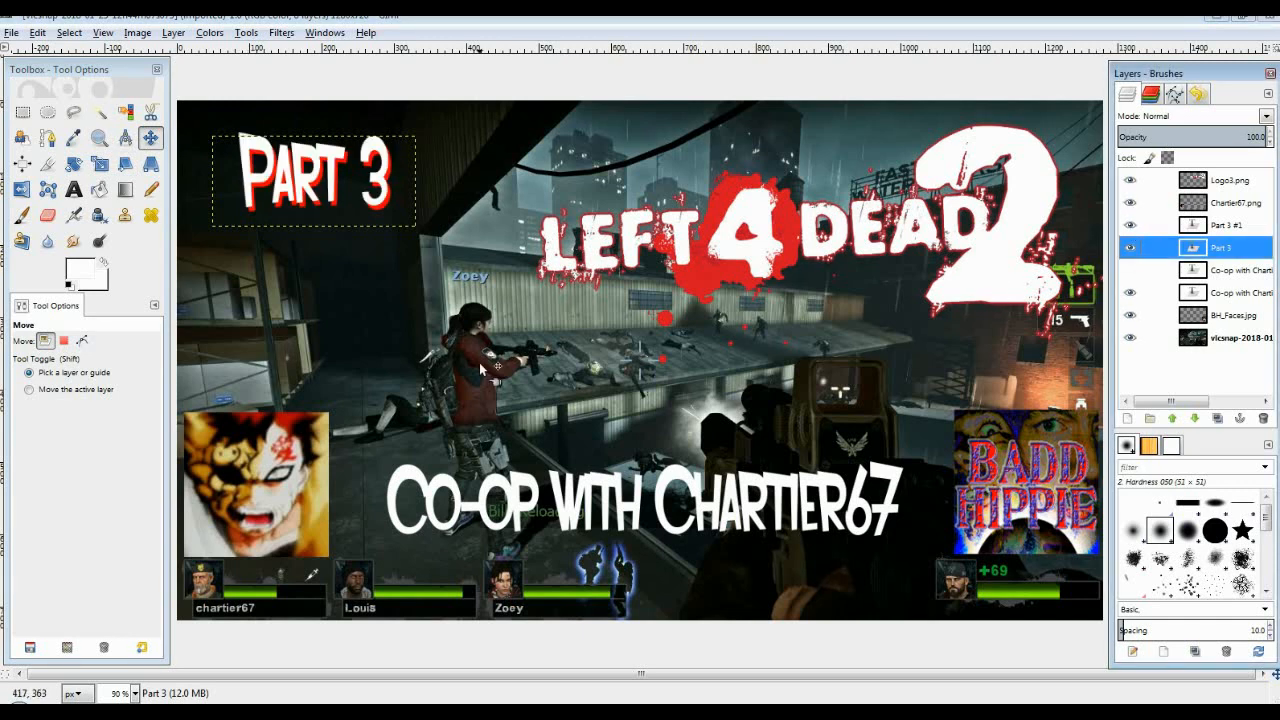
Change the text colour of the original co-op title layer to red
left_click(1204, 292)
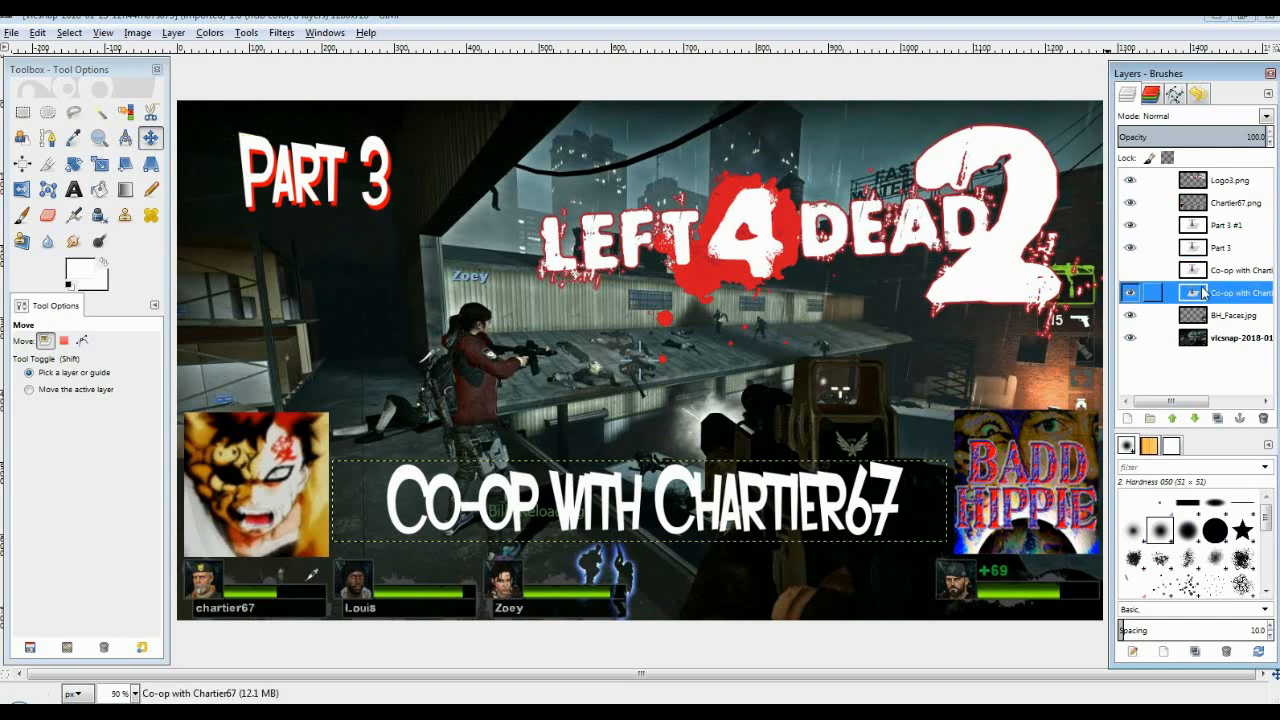
left_click(74, 190)
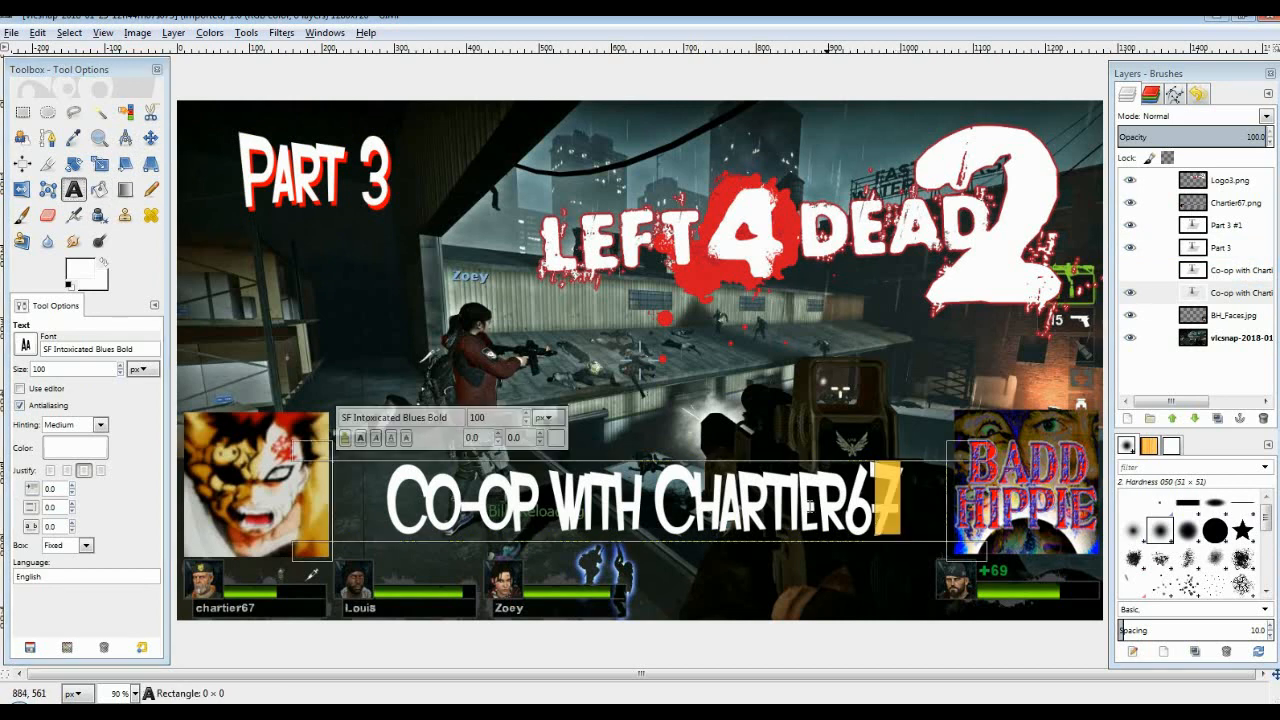
left_click_drag(900, 505, 385, 497)
left_click(75, 450)
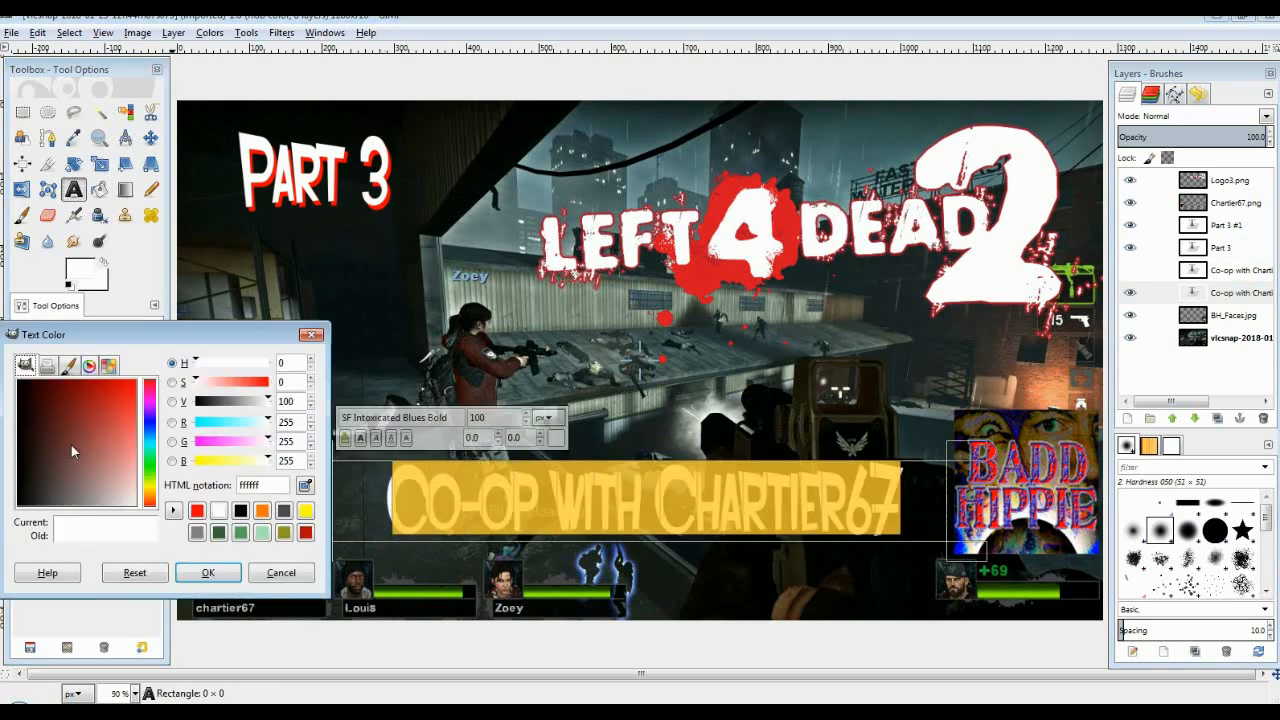
left_click(197, 510)
left_click(206, 572)
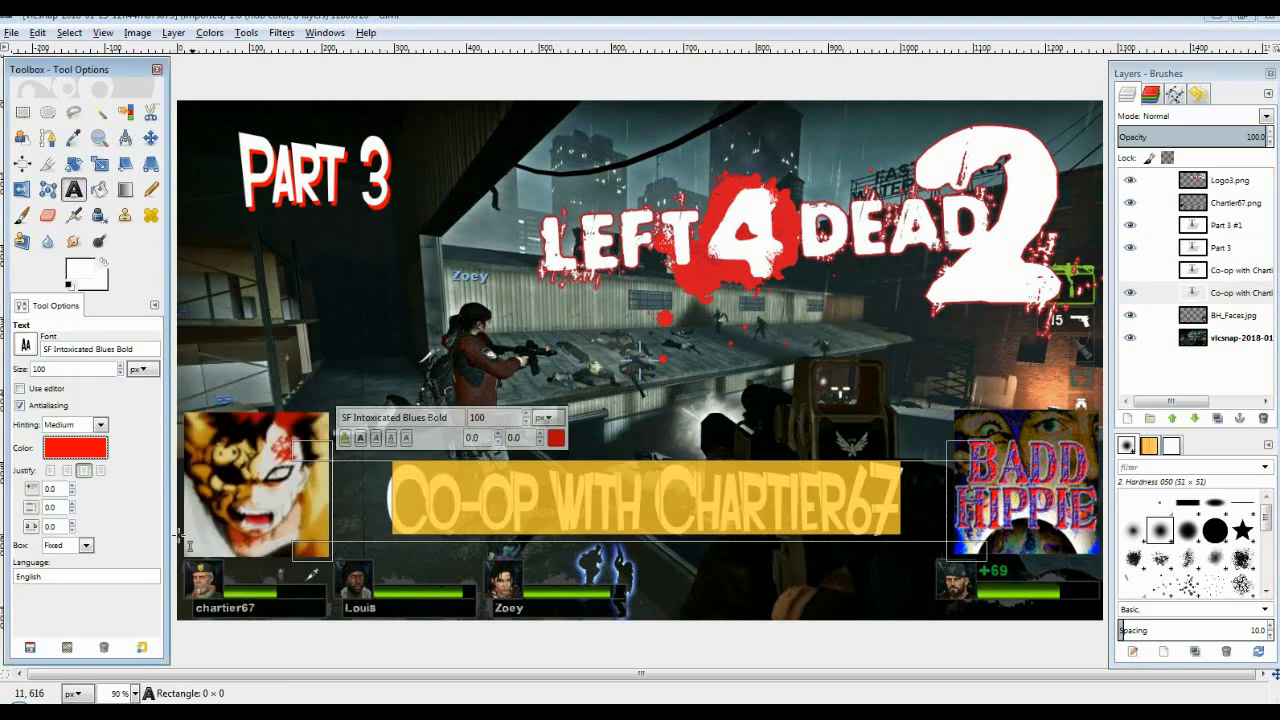
Offset the red co-op title slightly down and to the right, and show its white duplicate layer
left_click(150, 138)
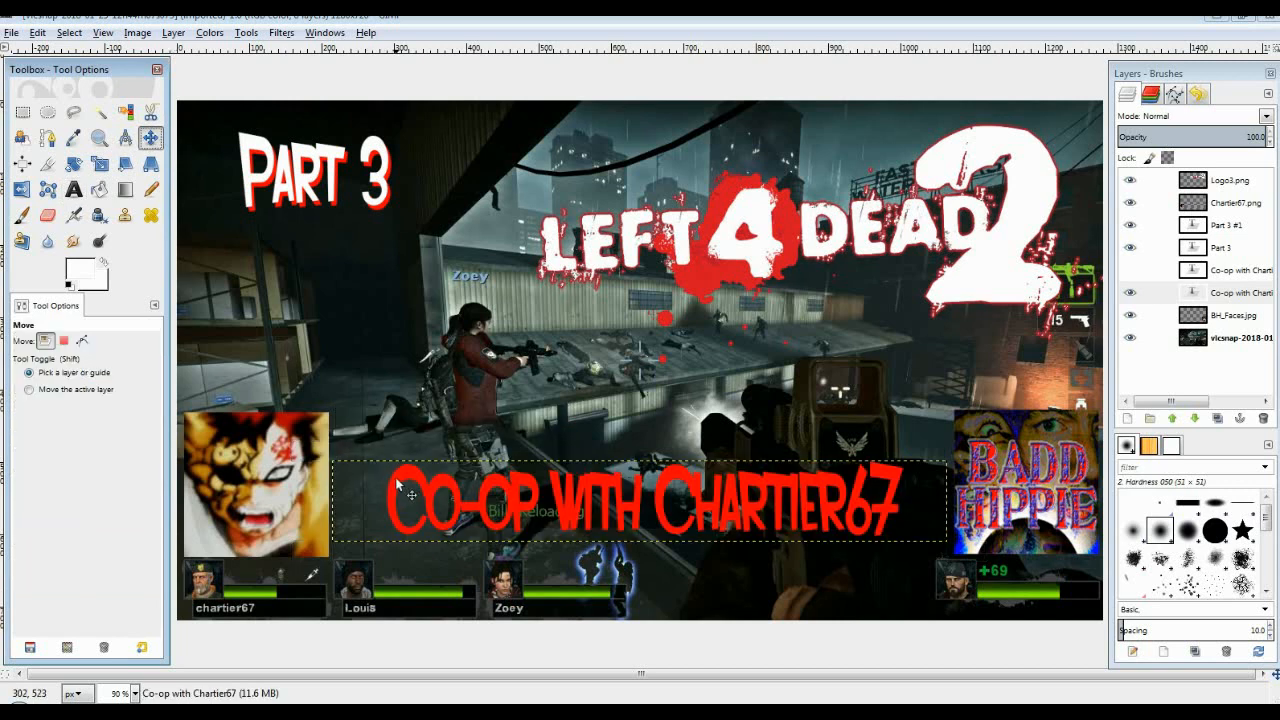
left_click_drag(400, 482, 404, 484)
left_click(1130, 270)
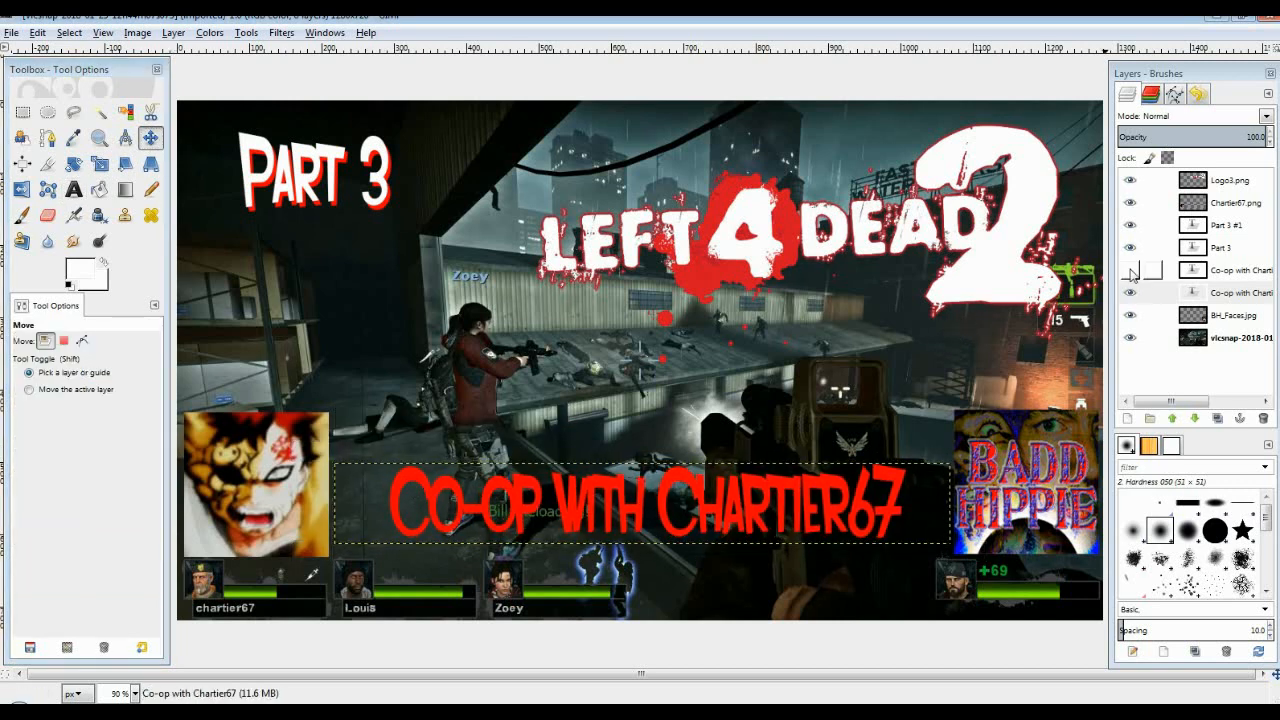
Merge the white "Part 3" and co-op title duplicates down onto their red originals
left_click(1222, 226)
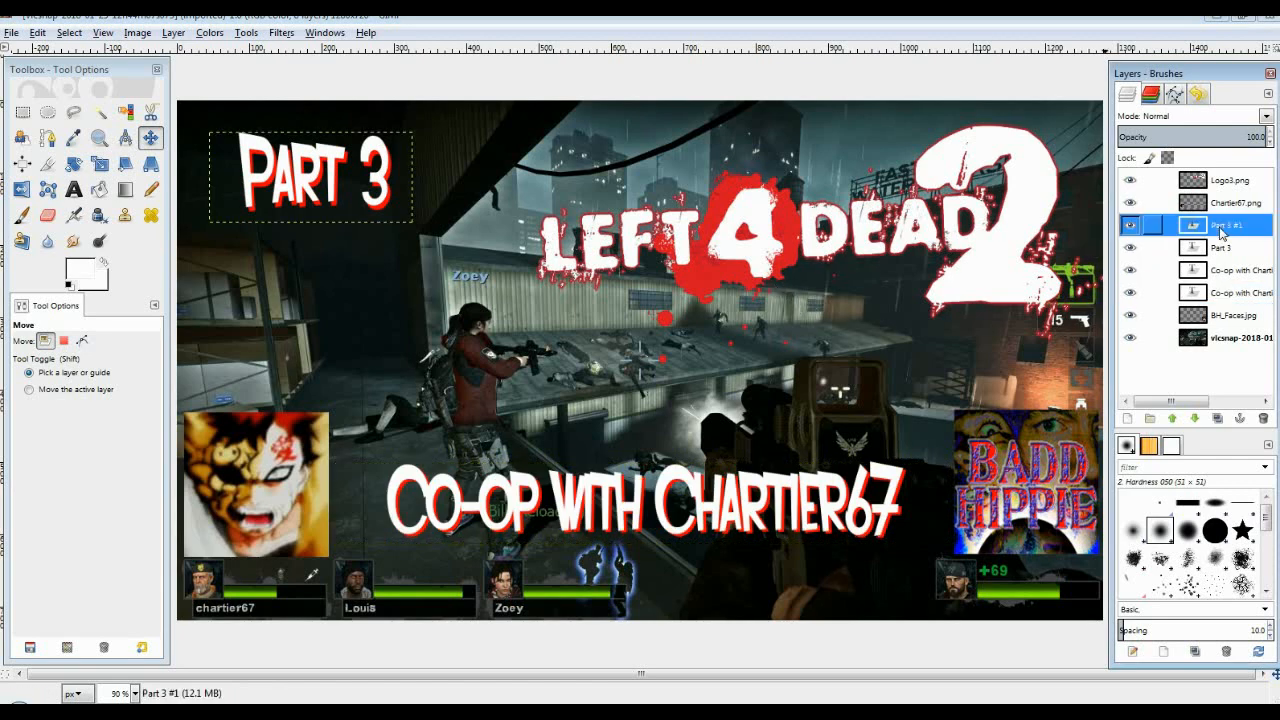
right_click(1221, 227)
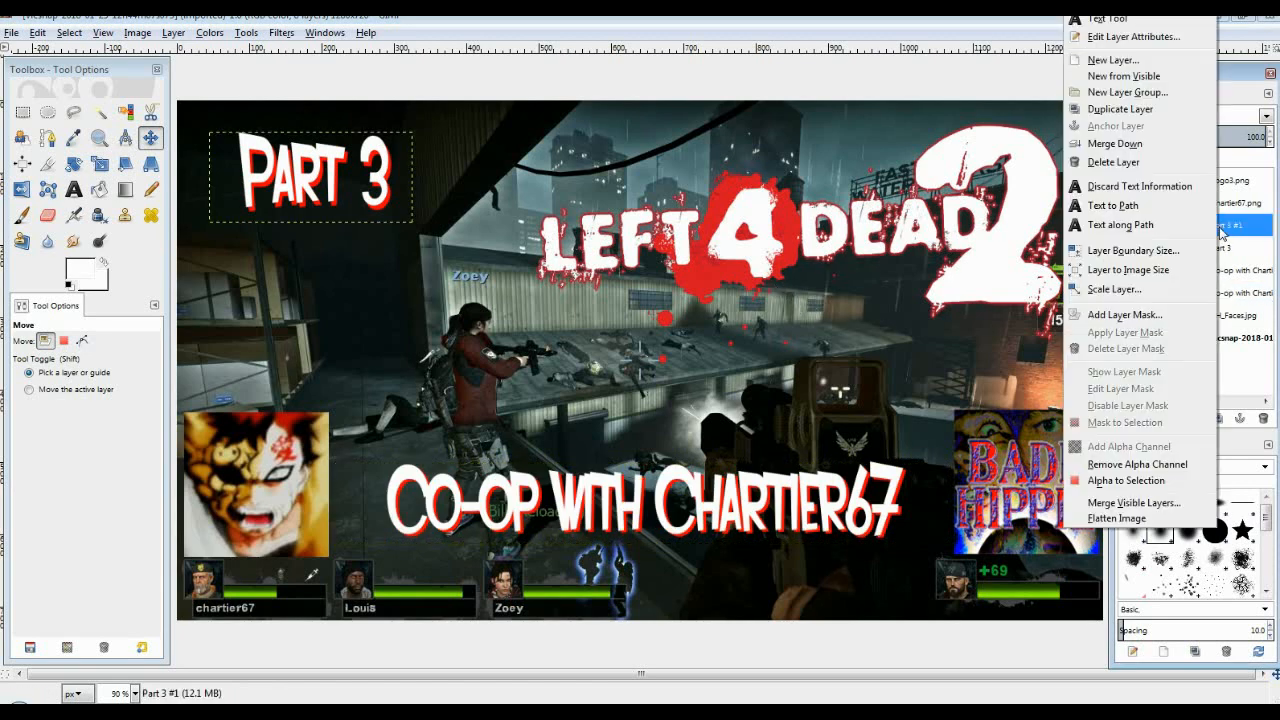
left_click(1113, 144)
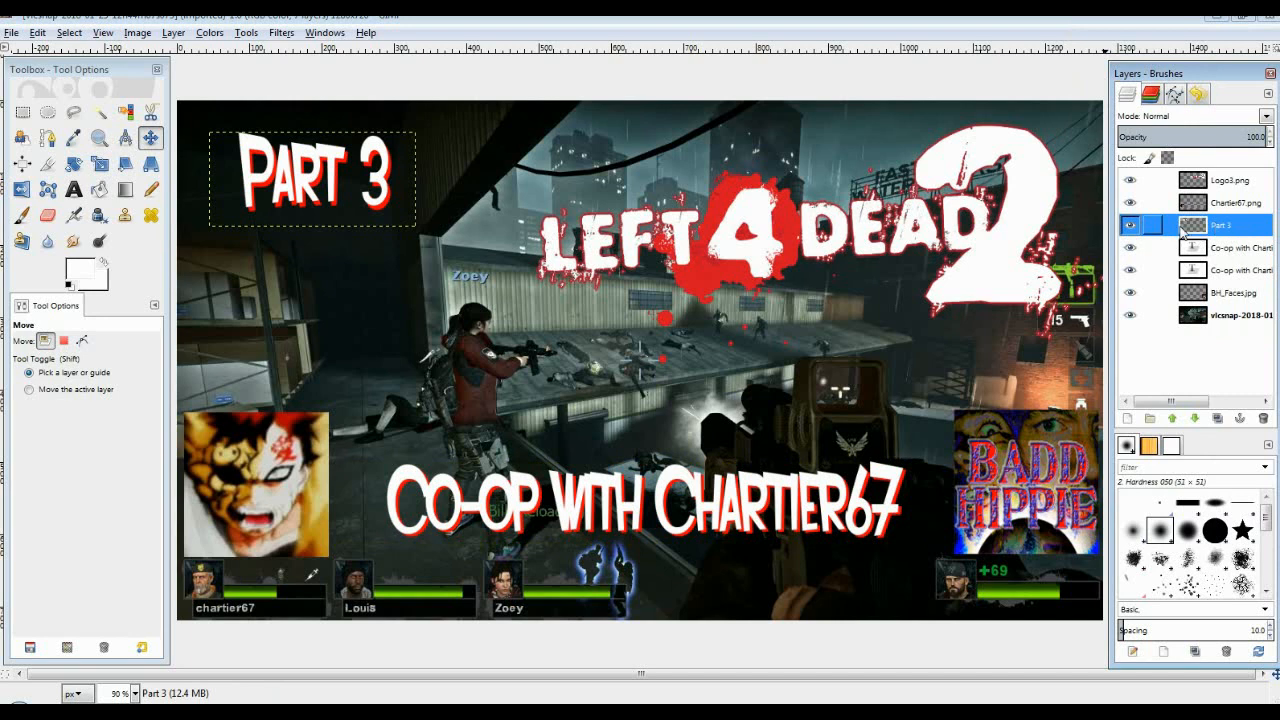
left_click(1218, 253)
right_click(1219, 253)
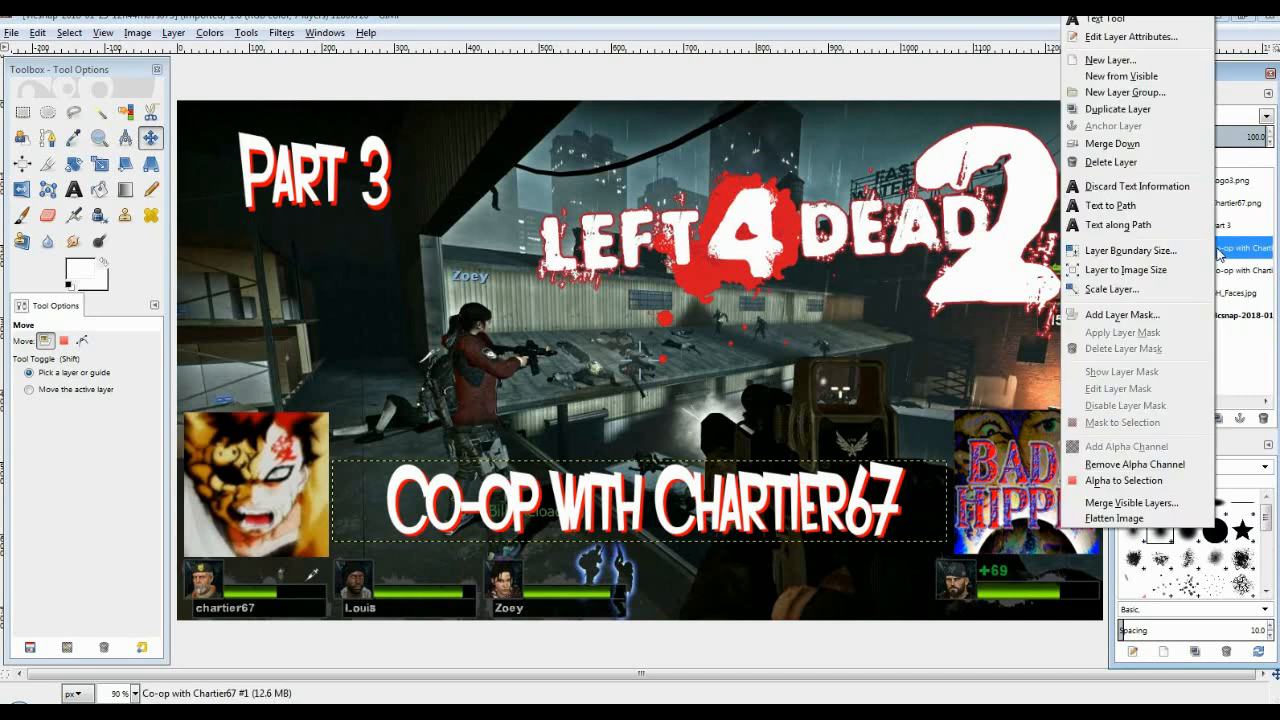
left_click(1120, 147)
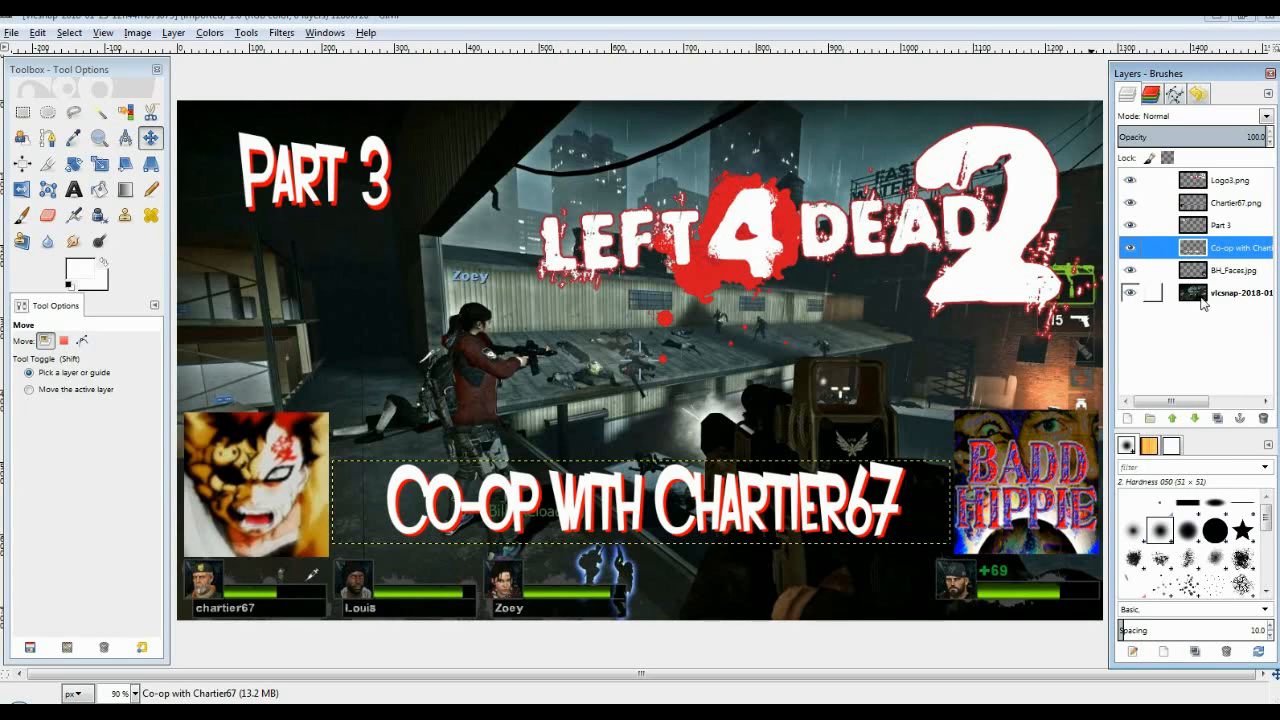
Move the merged co-op title up towards the middle of the picture, undo the move, and select the background screenshot layer
left_click_drag(795, 540, 638, 343)
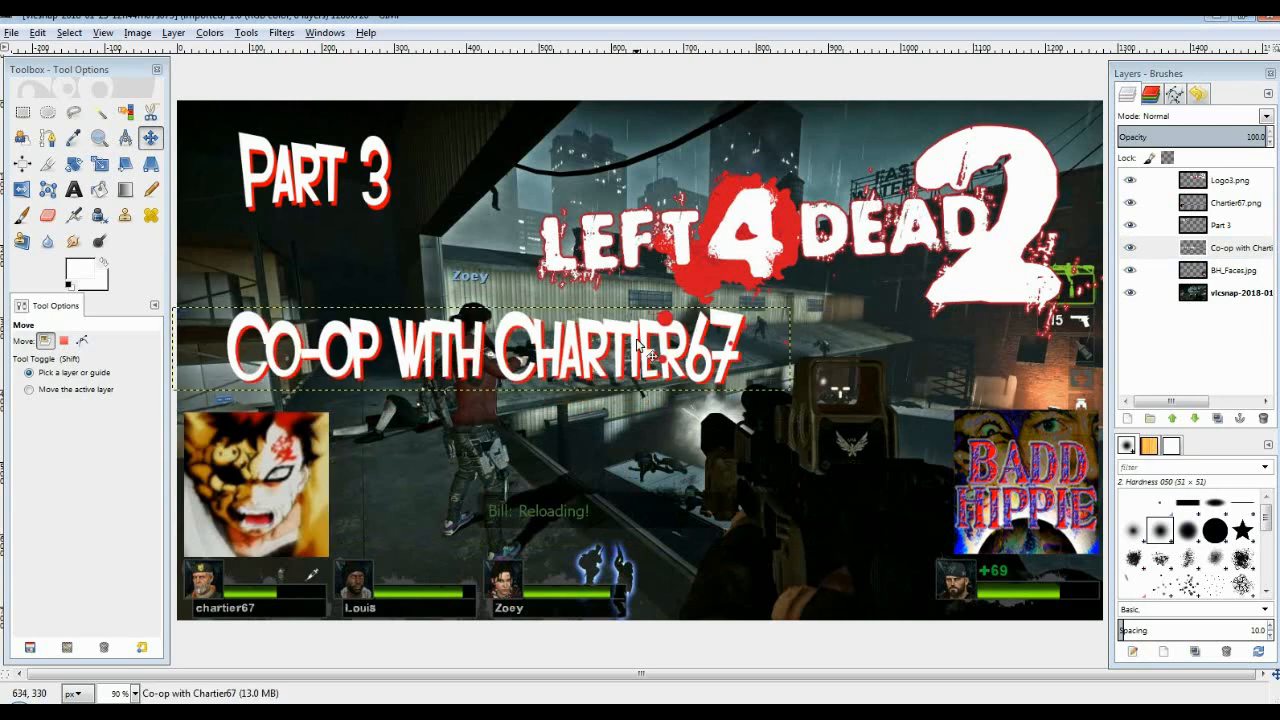
key("ctrl+z")
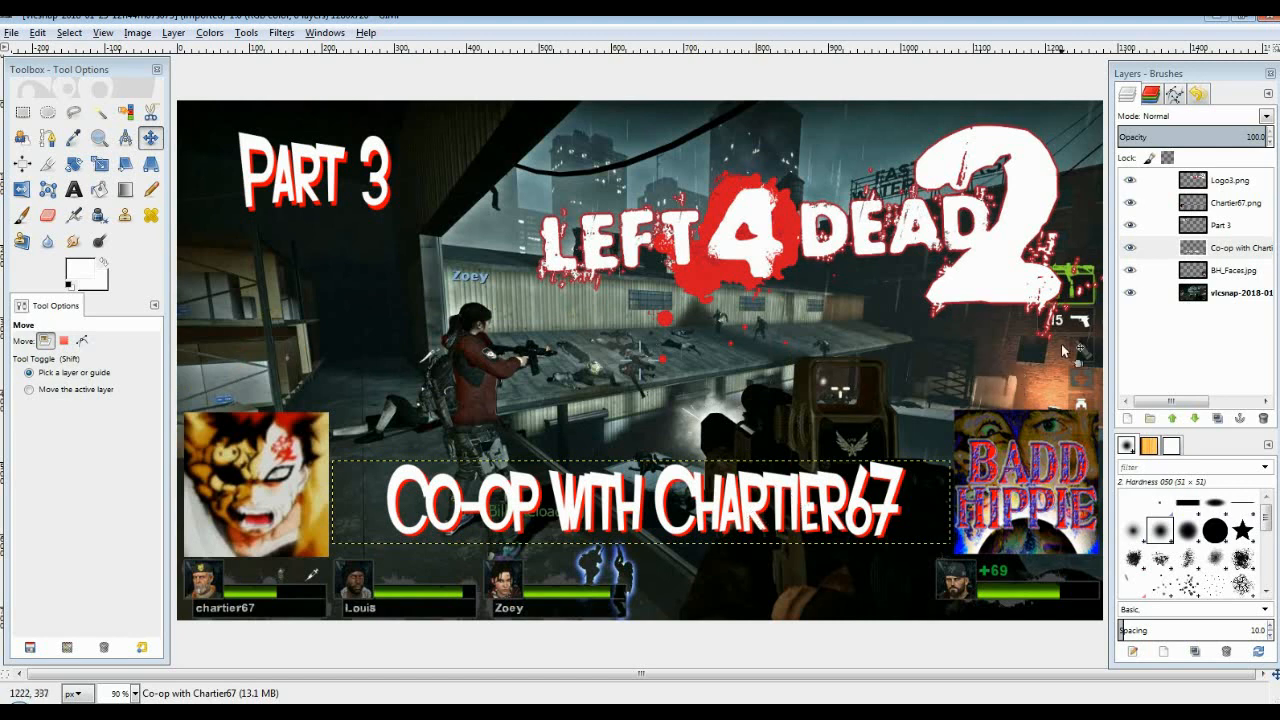
left_click(1194, 296)
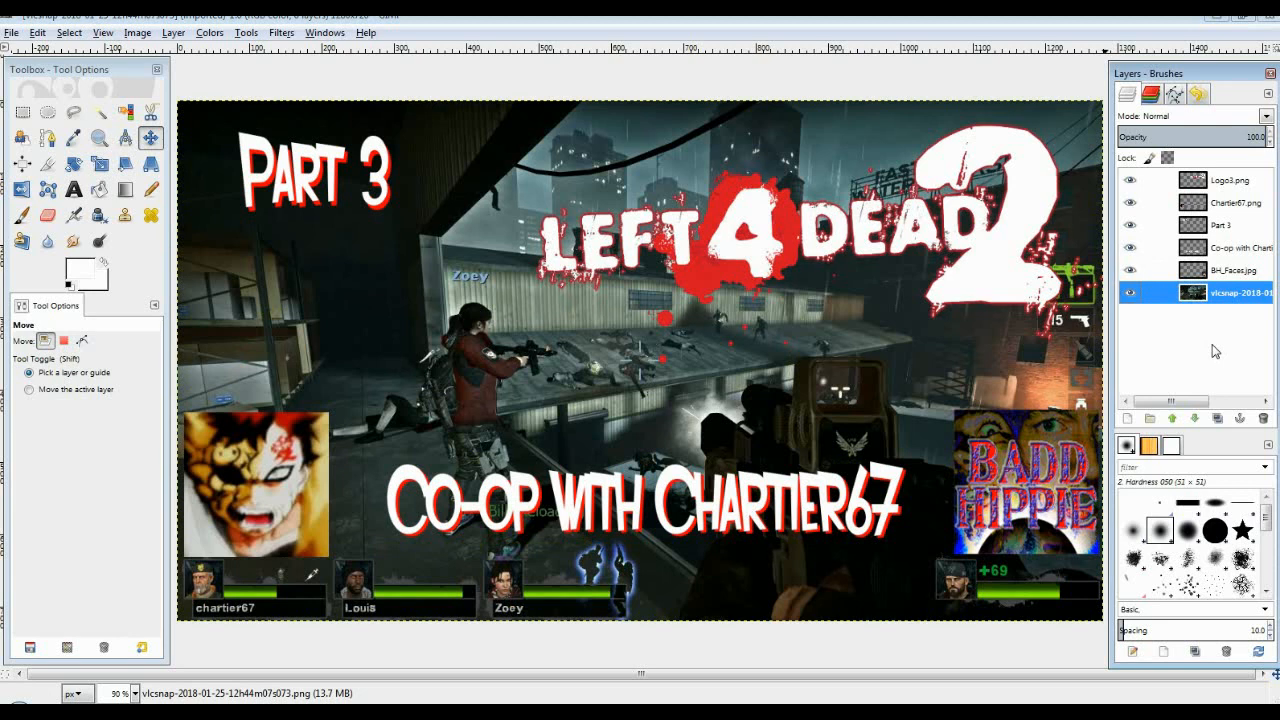
Start exporting the image and choose the Pictures > BaddHippie > Thumbnails > L4D2_Bill folder as its destination
left_click(12, 33)
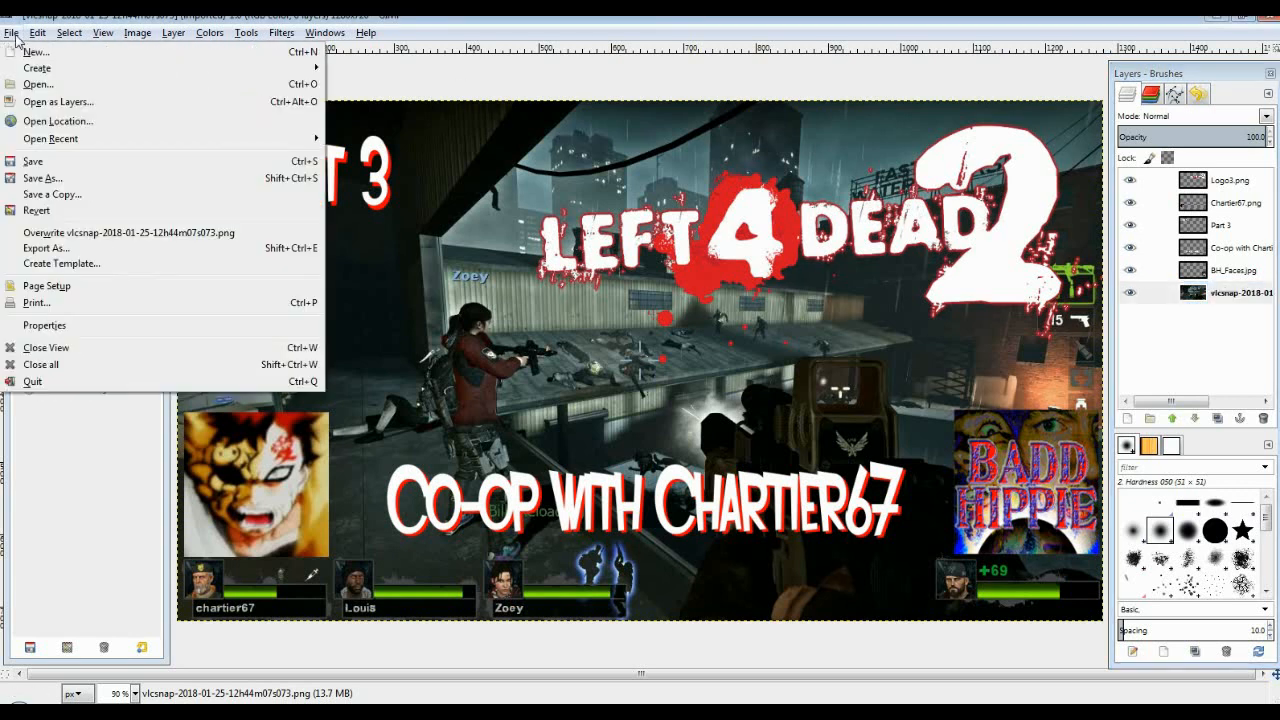
left_click(55, 249)
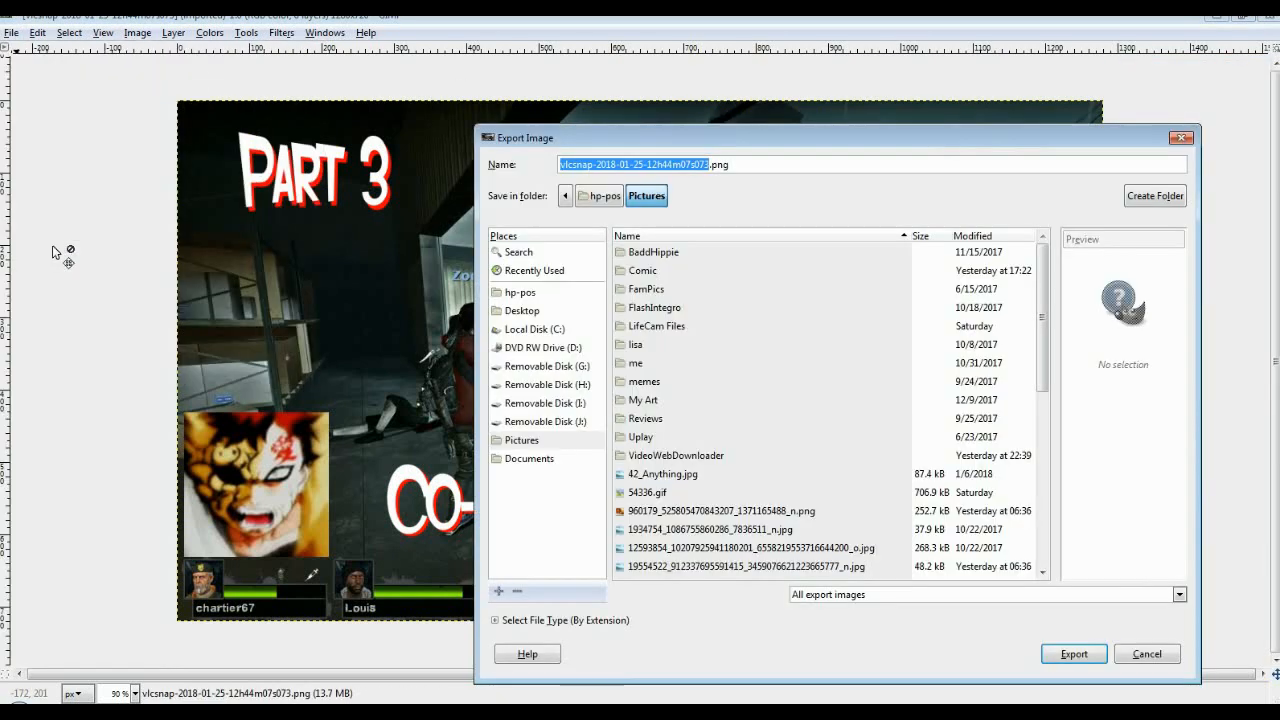
double_click(677, 252)
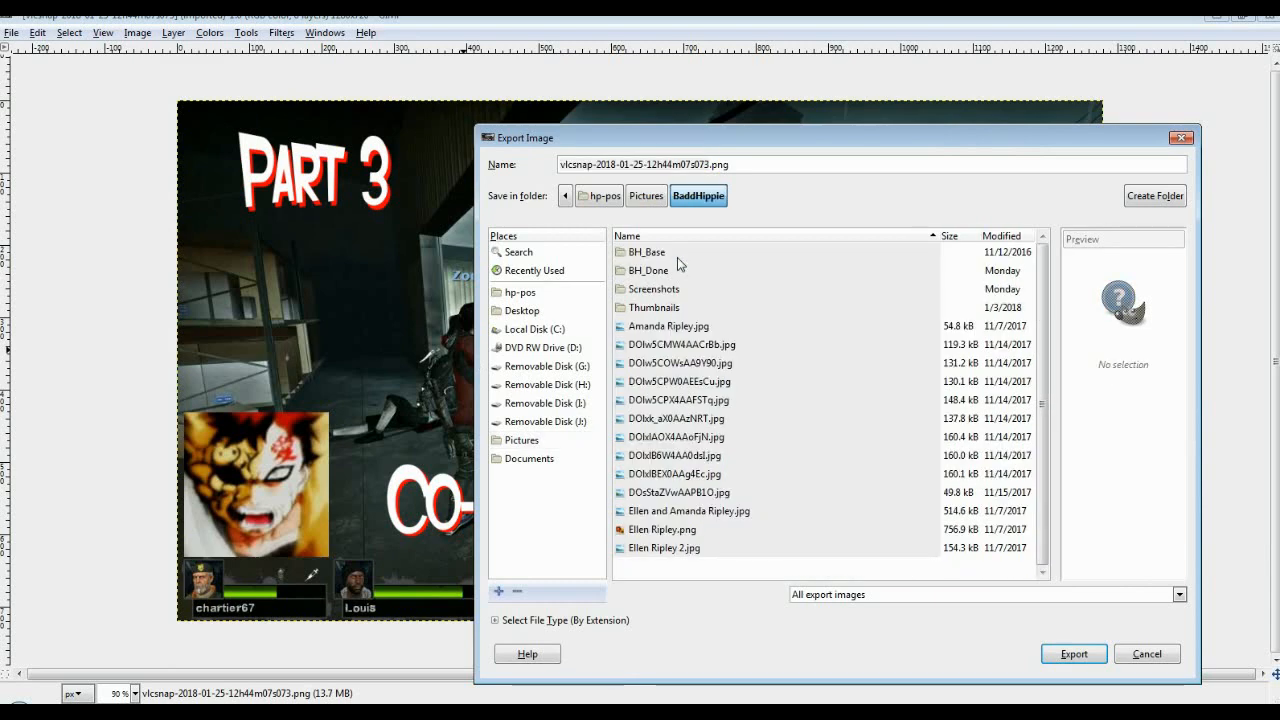
double_click(667, 309)
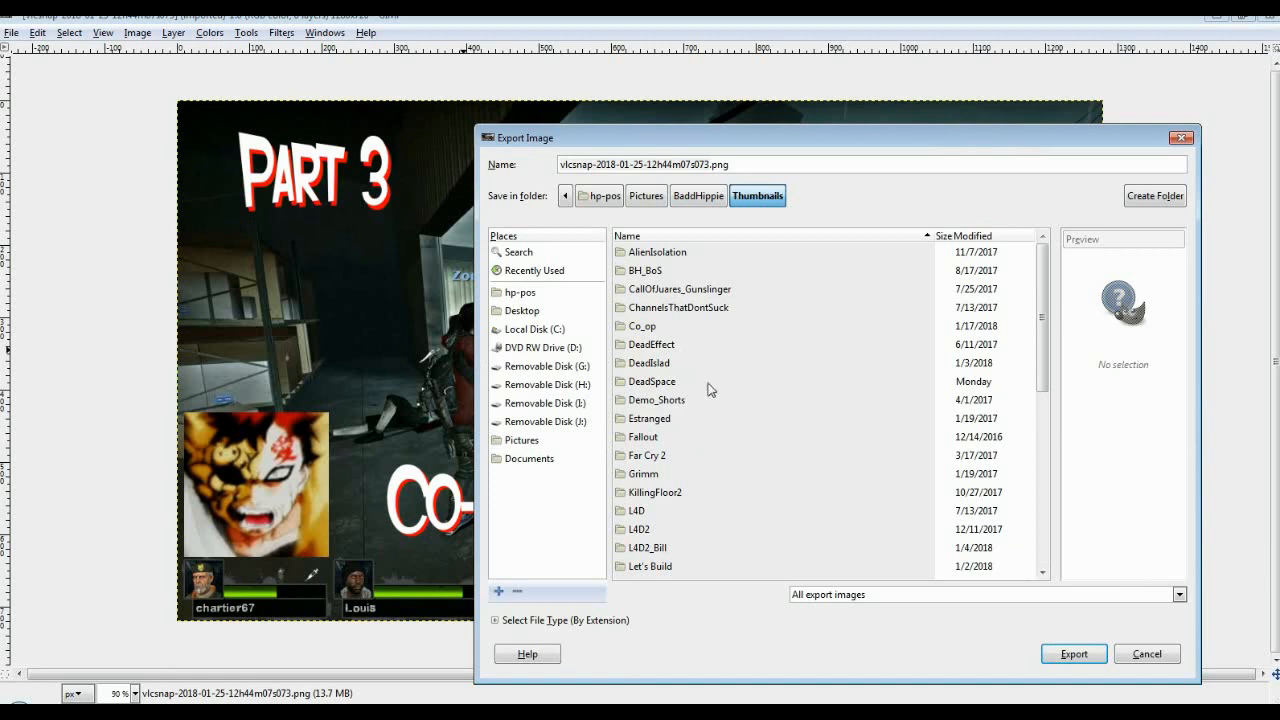
left_click(644, 550)
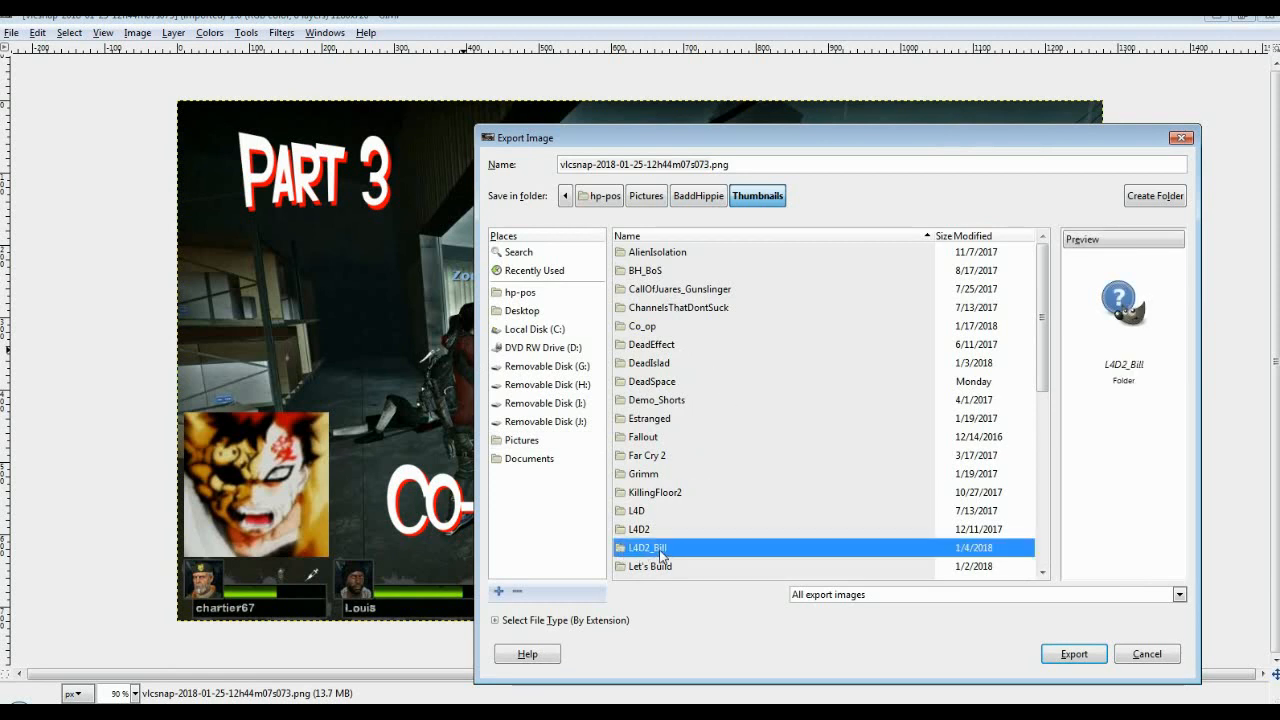
double_click(660, 552)
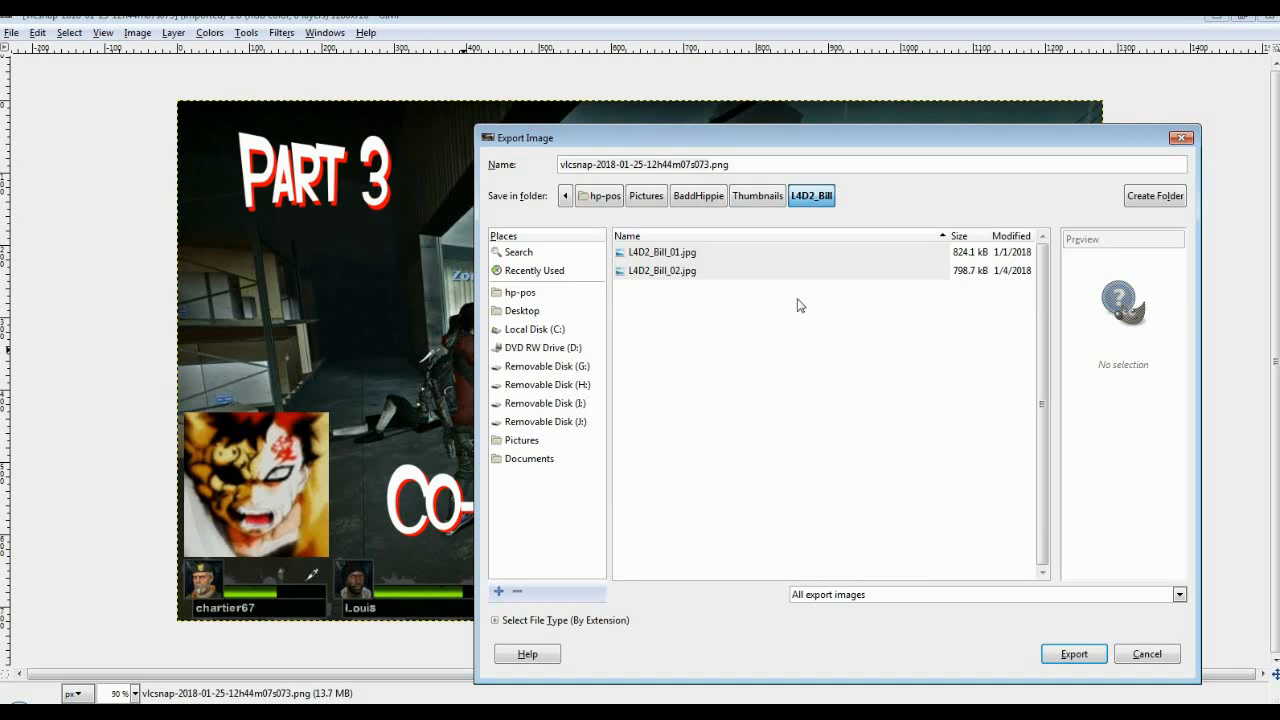
Name the export L4D2_Bill_03.jpg, based on the existing L4D2_Bill_02.jpg, and export it as a JPEG at quality 100
left_click(660, 272)
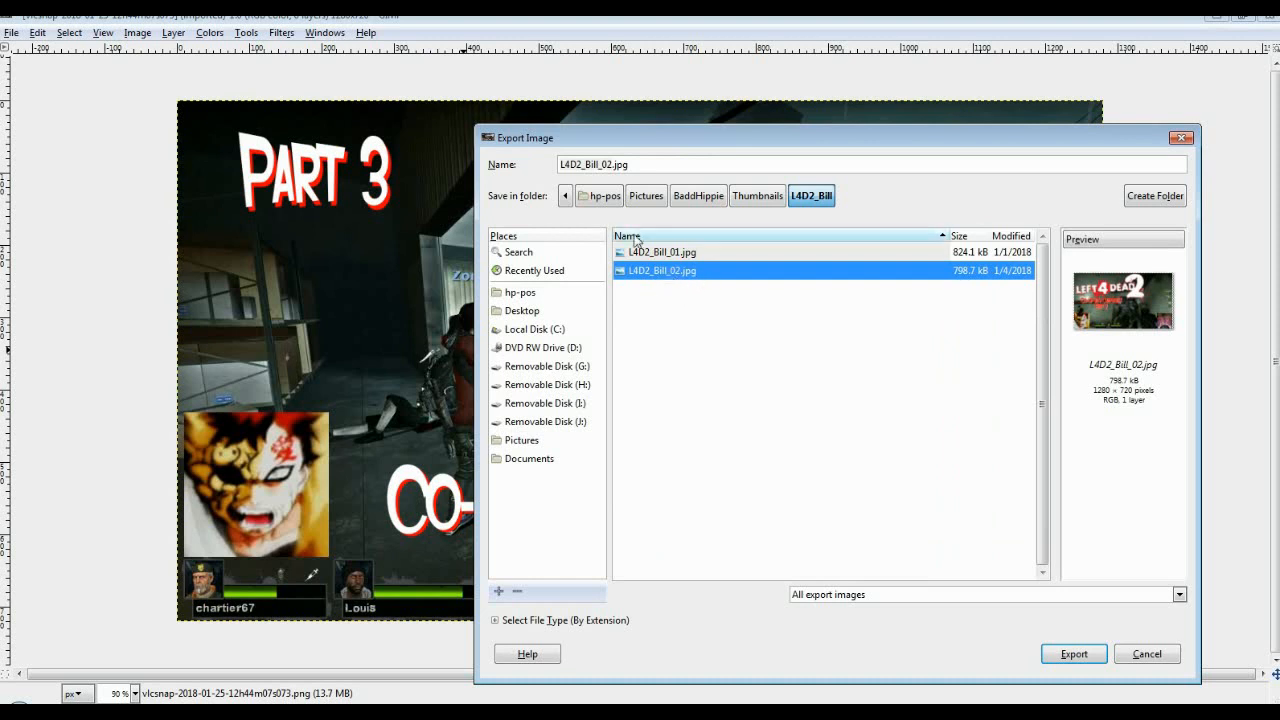
left_click(612, 165)
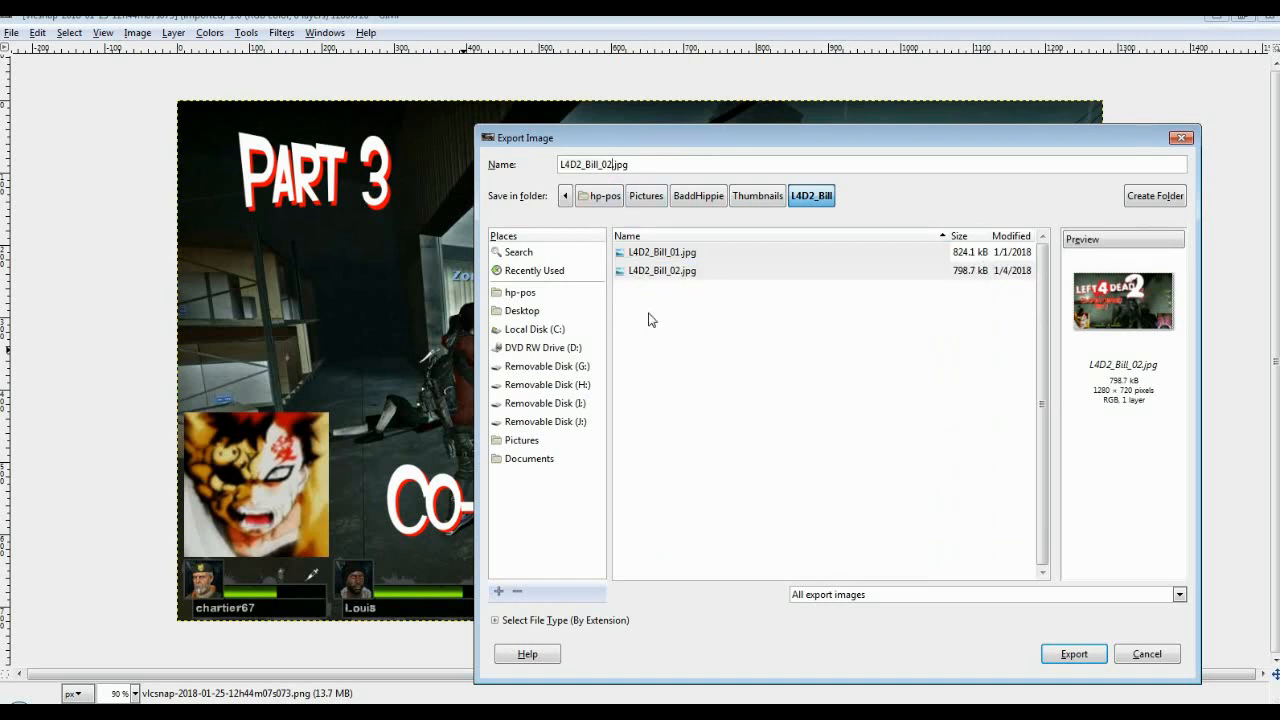
key("BackSpace")
type("3")
left_click(647, 168)
left_click(1075, 655)
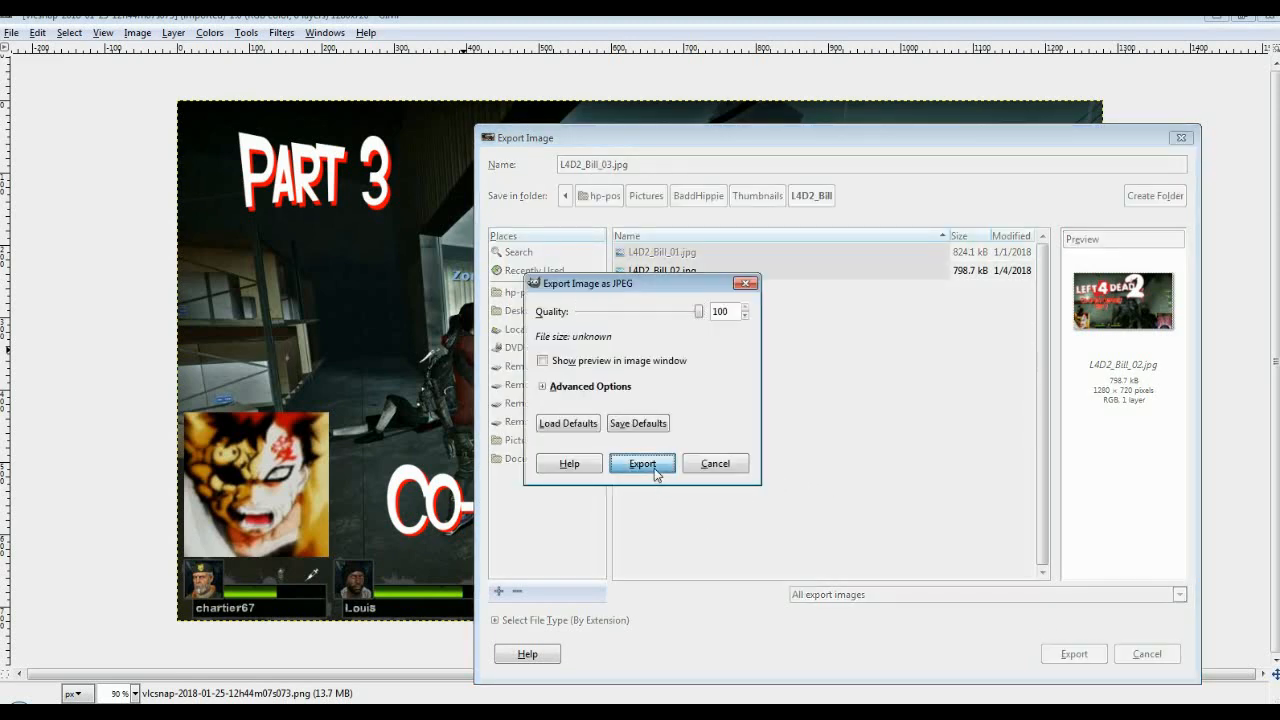
left_click(656, 472)
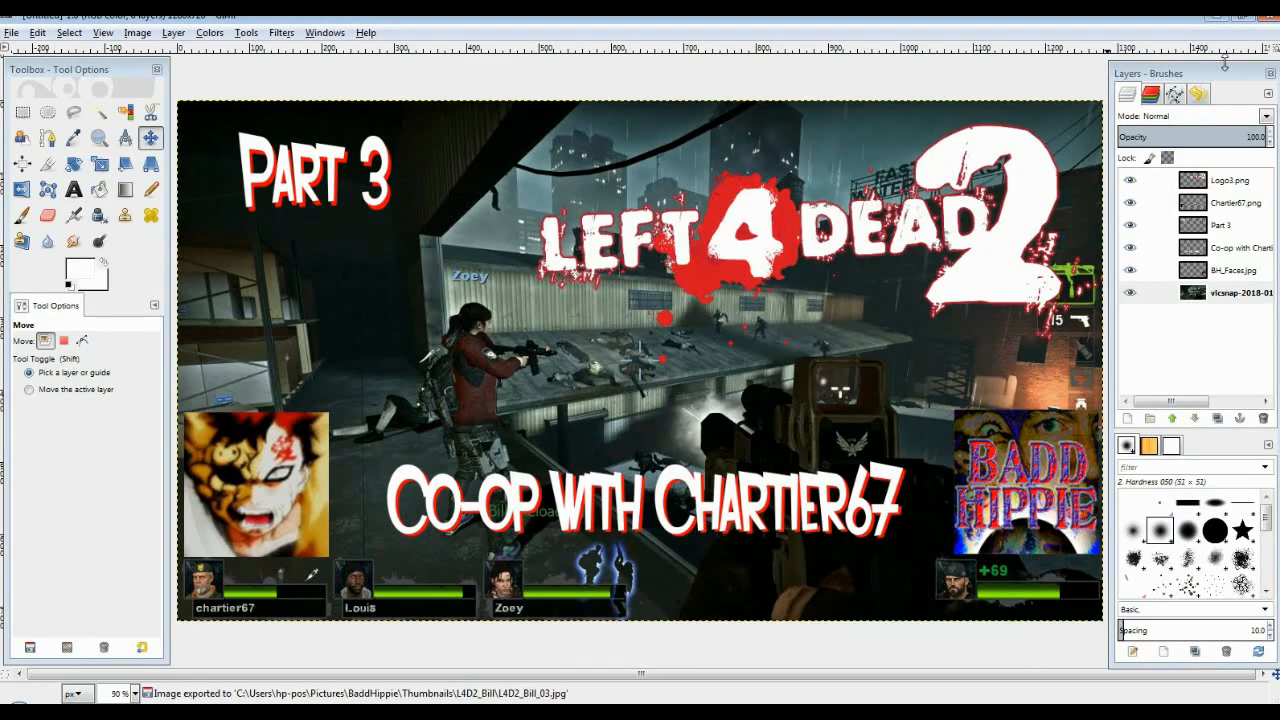
Close the image, discarding the unsaved changes, and quit GIMP
left_click(1266, 18)
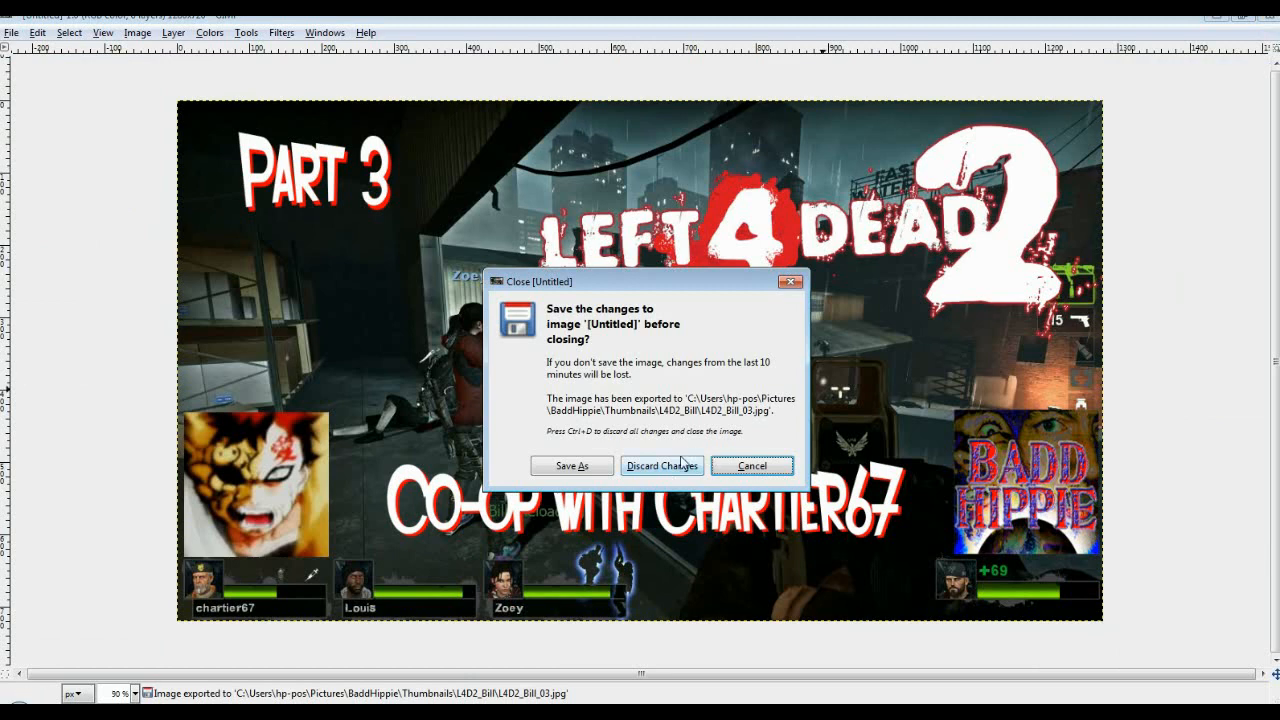
left_click(667, 467)
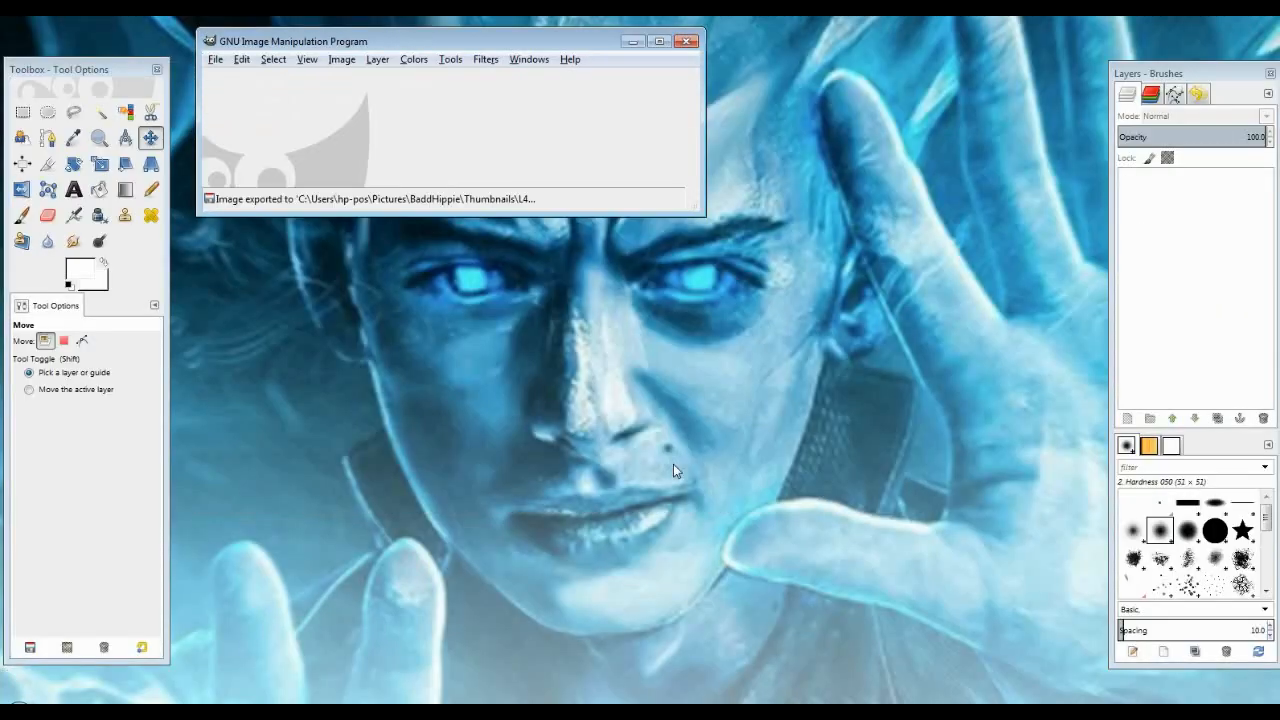
left_click(686, 41)
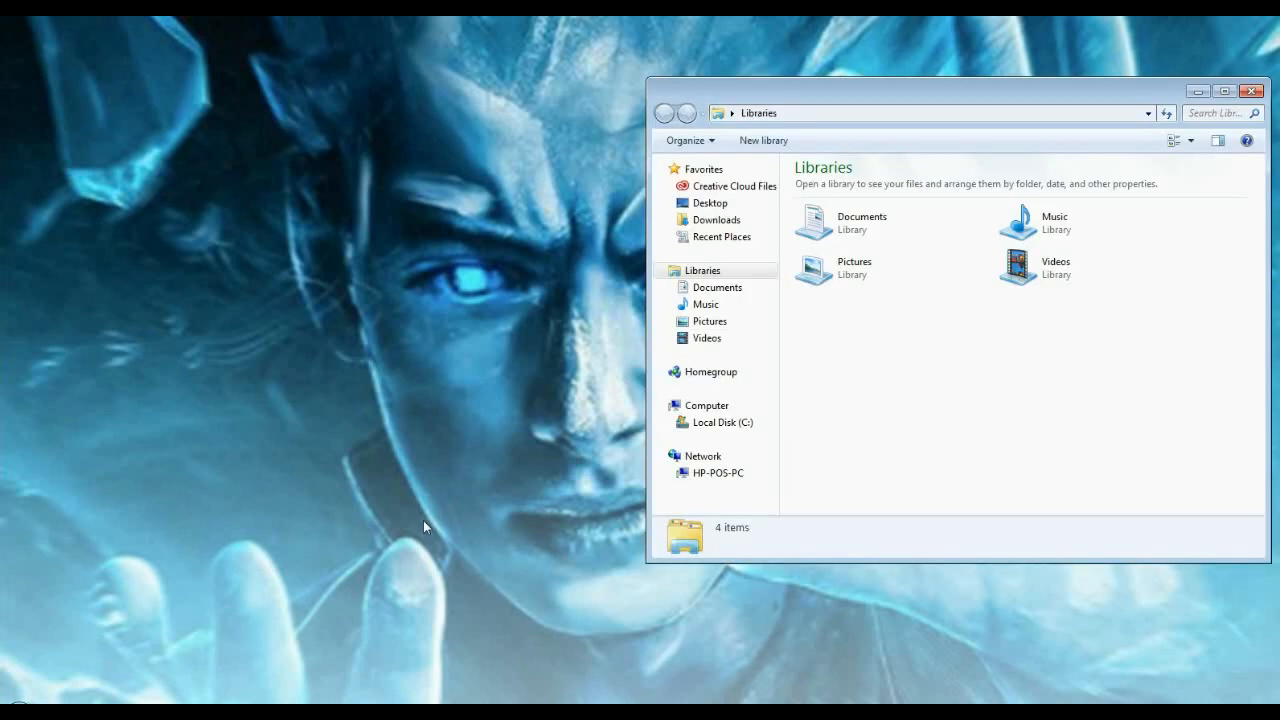
In Windows Explorer, open the L4D2_Bill folder under Pictures > BaddHippie > Thumbnails
double_click(851, 280)
double_click(830, 280)
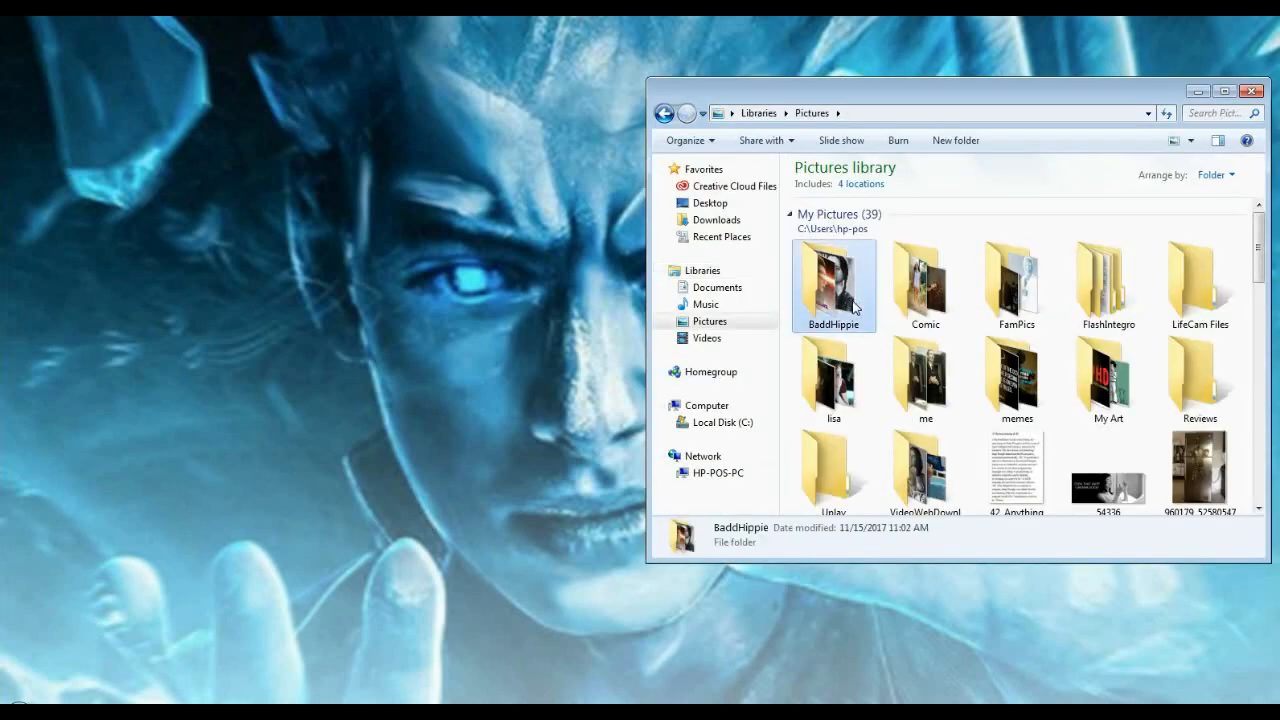
left_click(1088, 252)
double_click(1088, 252)
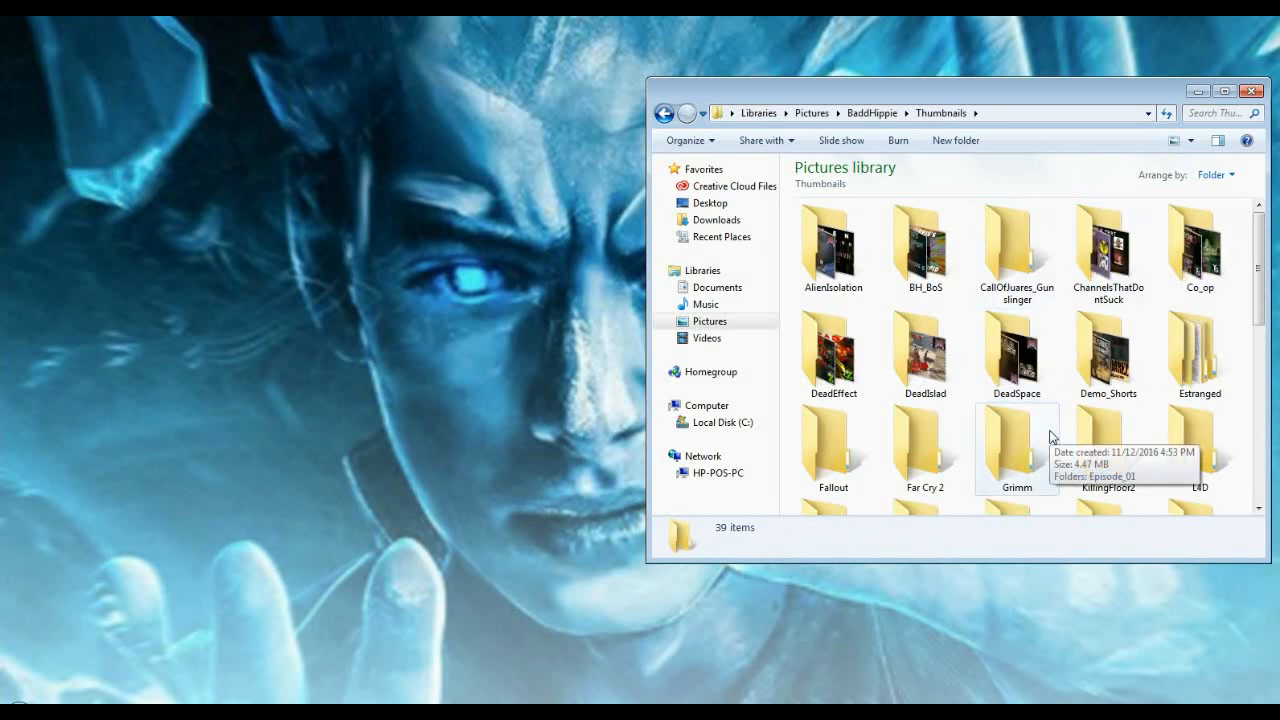
scroll(1051, 436, "down", 3)
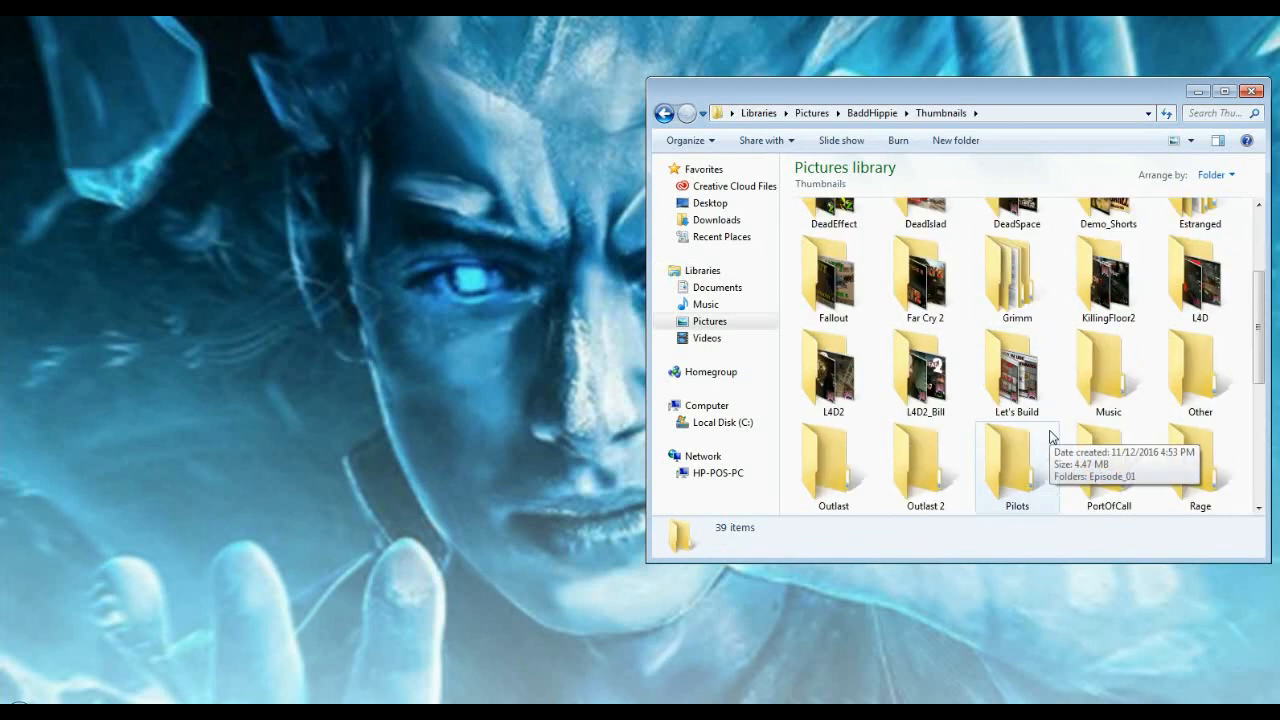
double_click(926, 402)
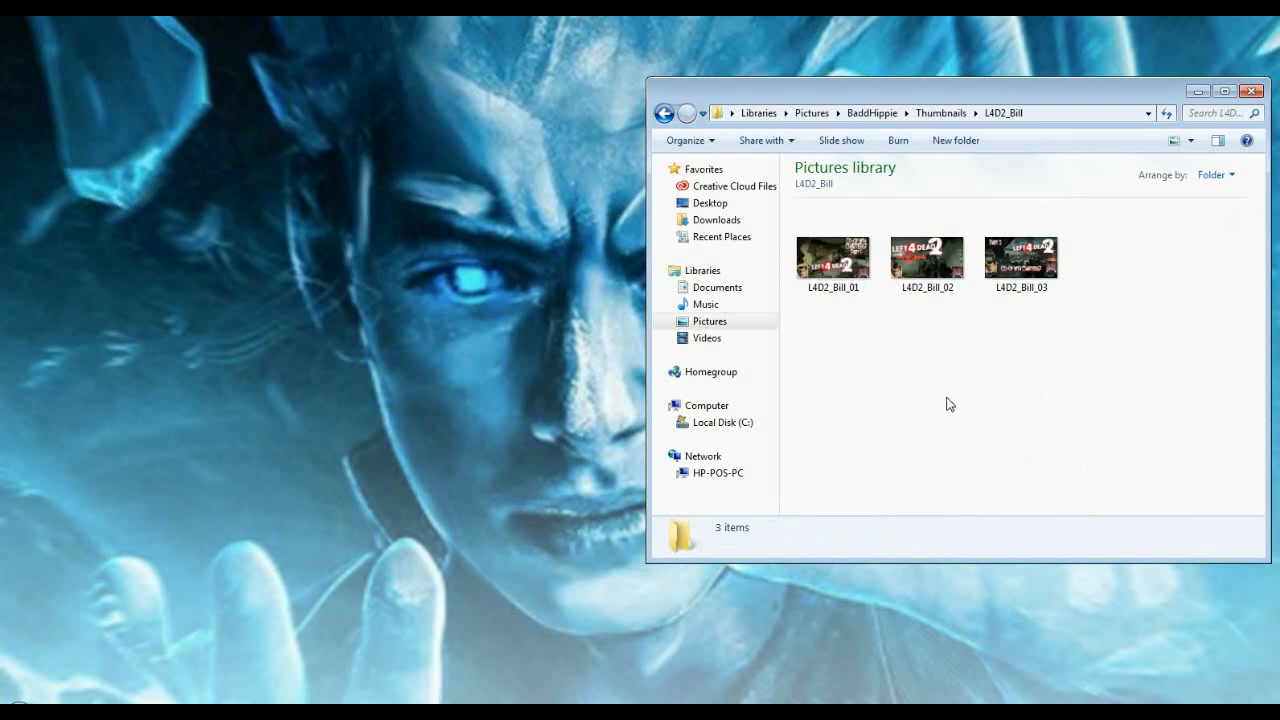
Preview the exported L4D2_Bill_03 thumbnail in Windows Photo Viewer
left_click(1025, 305)
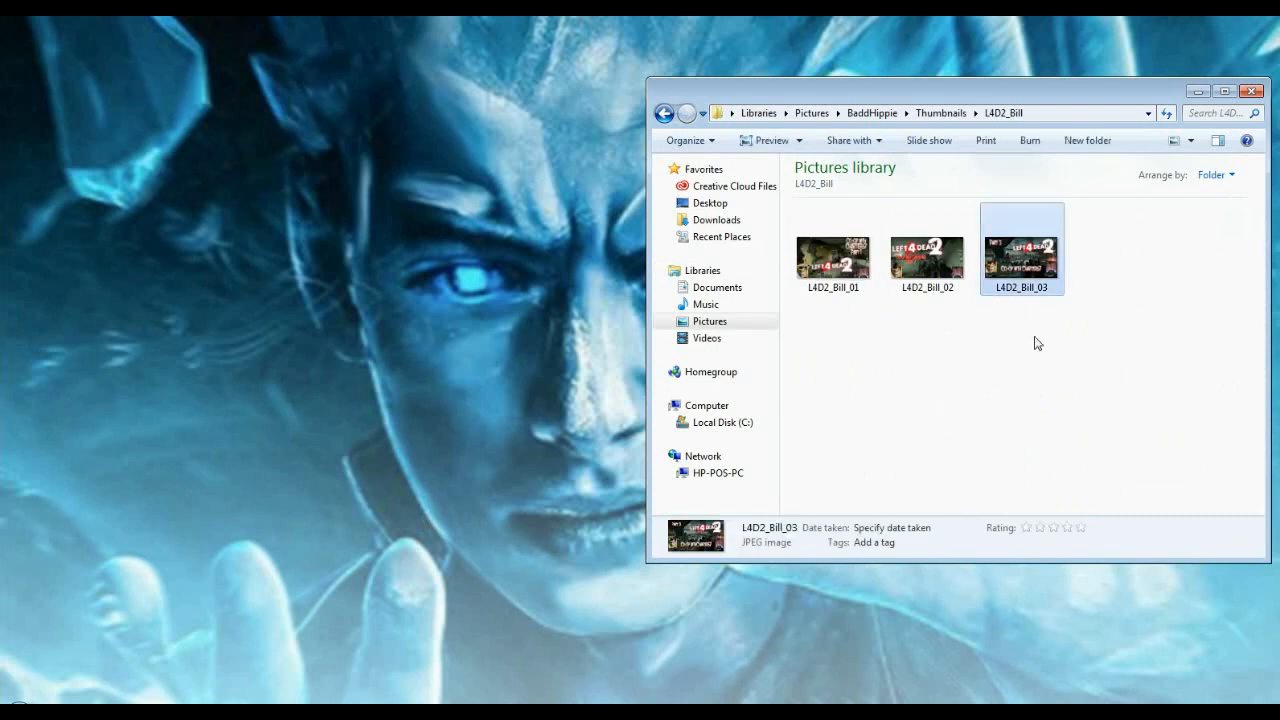
right_click(1016, 266)
left_click(1050, 269)
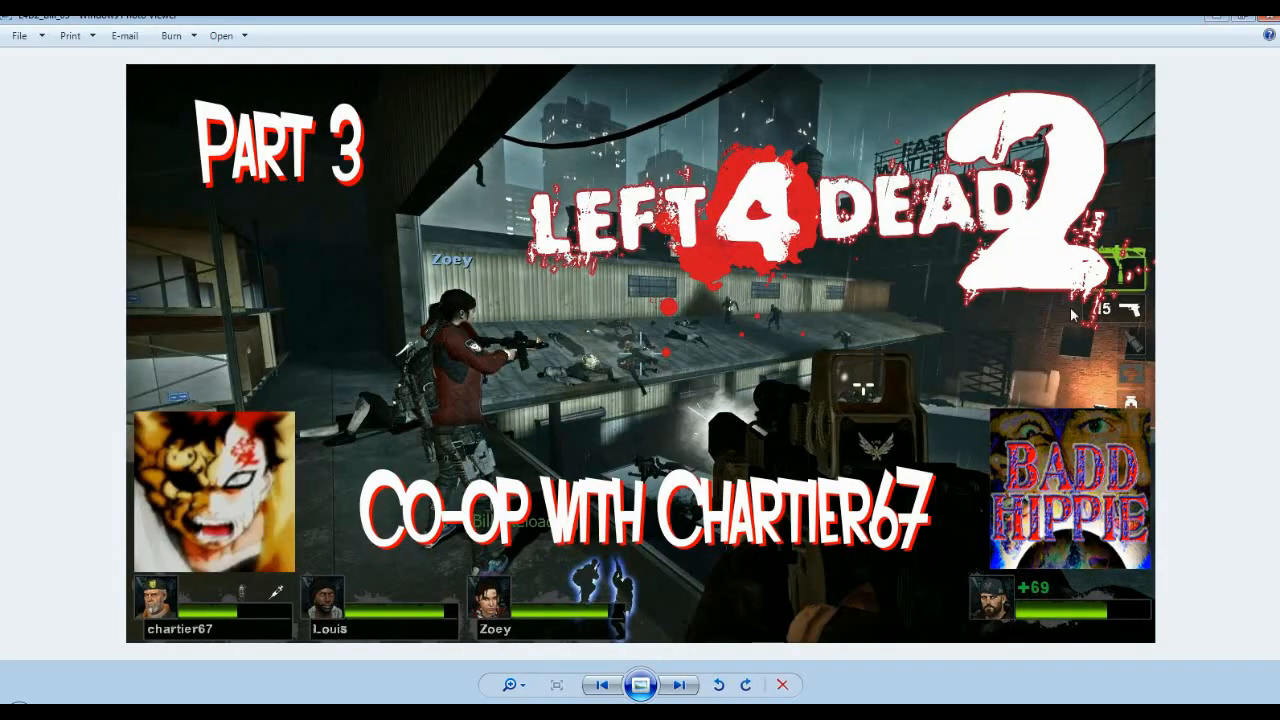